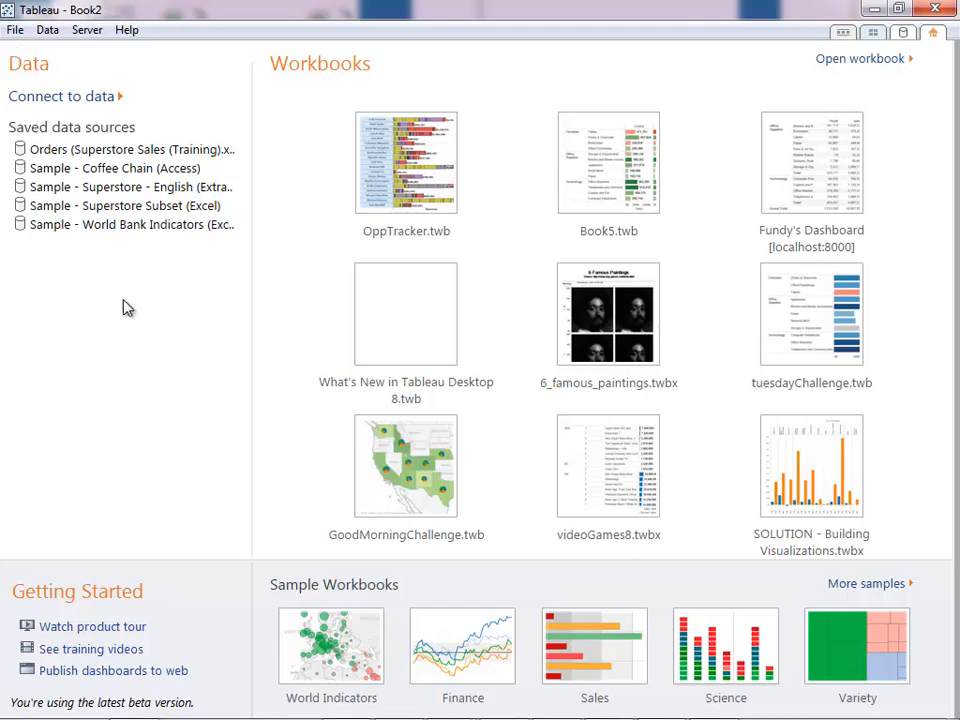
- Switch to the Superstore Sales workbook in Excel and examine the first three records on the Orders sheet row by row
{"action": "left_click", "coordinate": [135, 702]}
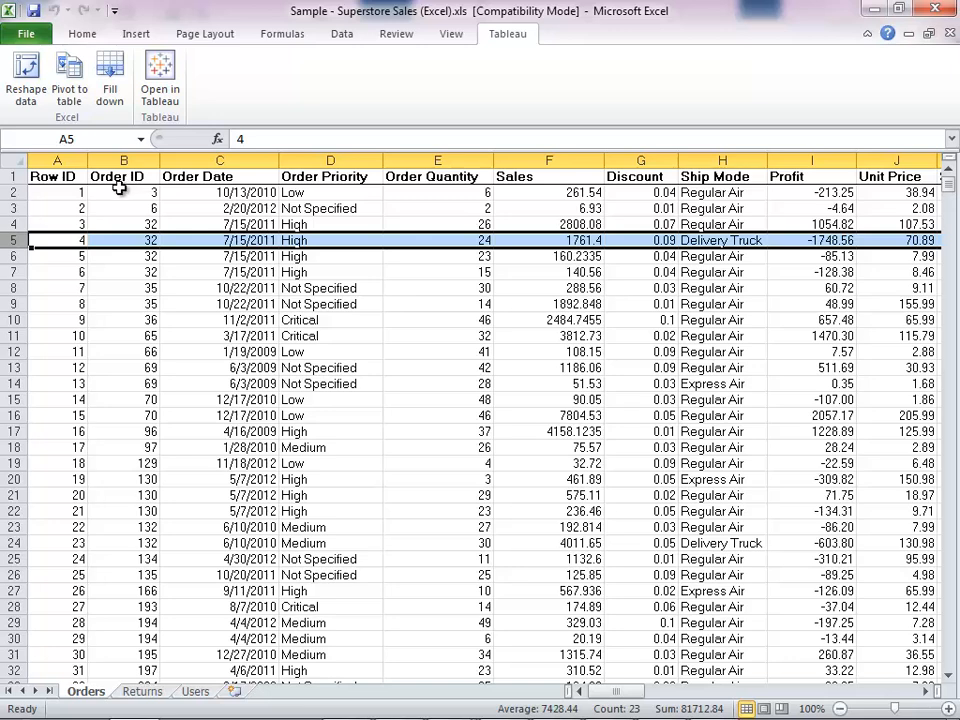
{"action": "left_click", "coordinate": [14, 193]}
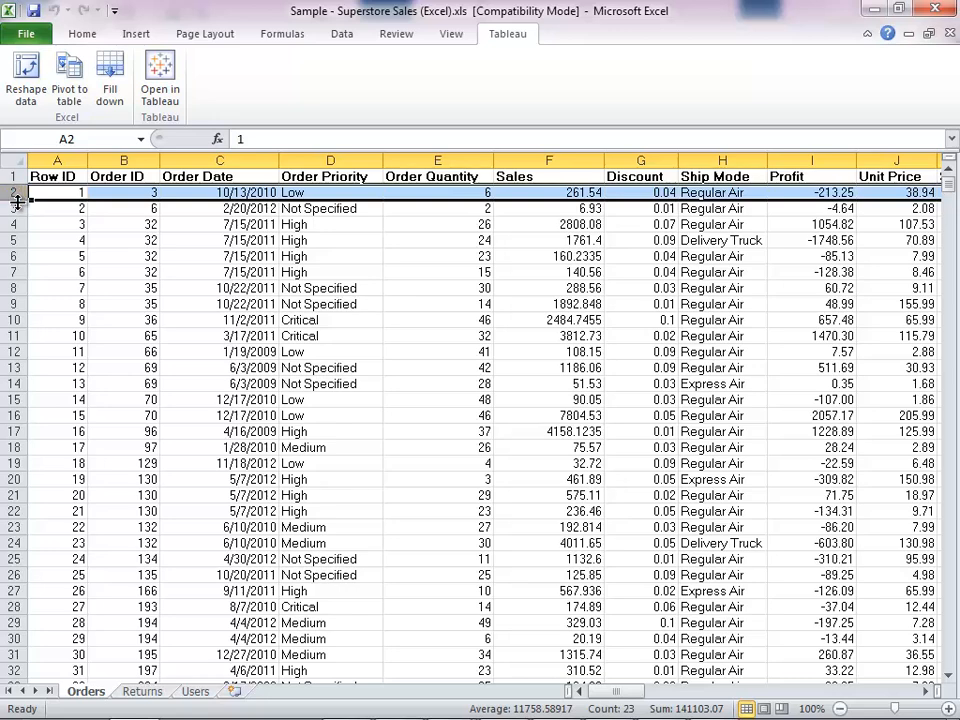
{"action": "left_click", "coordinate": [14, 208]}
{"action": "left_click", "coordinate": [14, 224]}
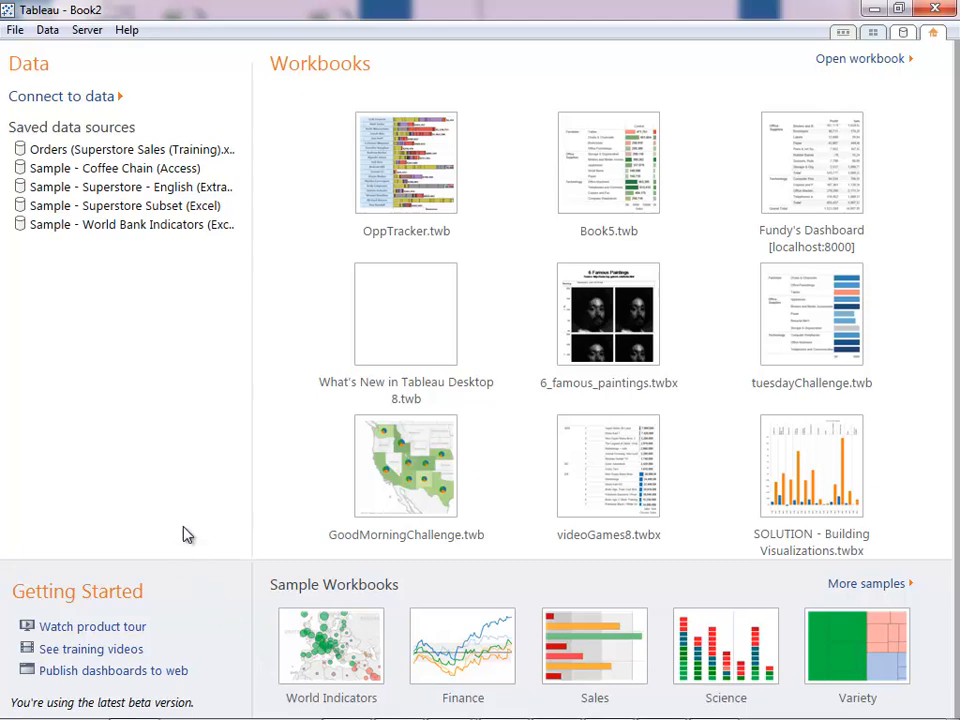
- Switch to Tableau, start a Microsoft Excel connection to Sample - Superstore Sales (Excel).xls, and preview the Orders table's data
{"action": "left_click", "coordinate": [63, 100]}
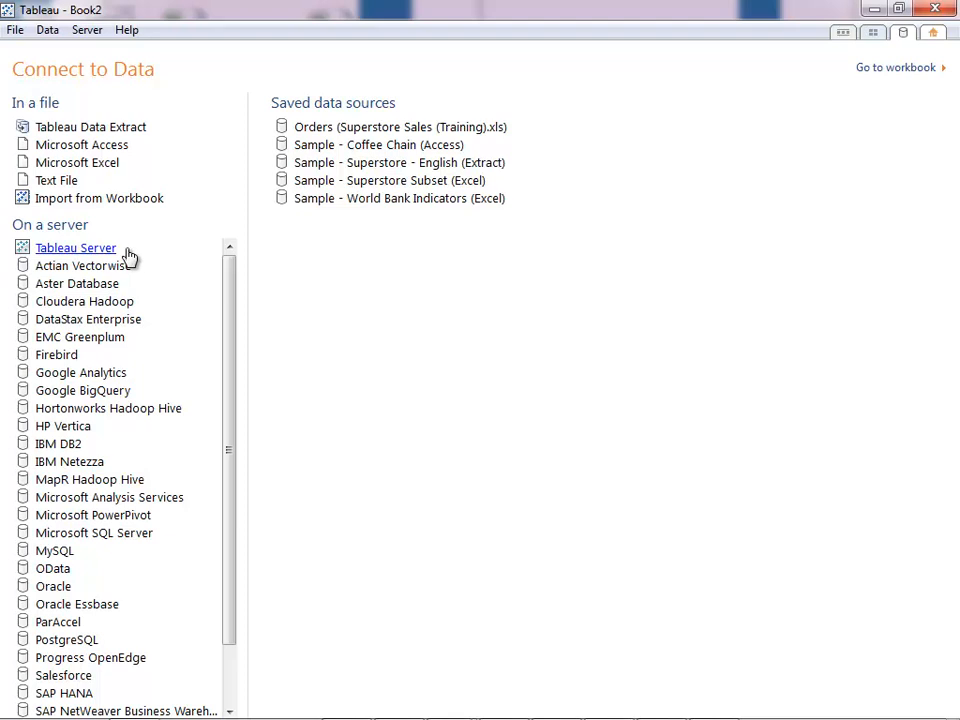
{"action": "left_click_drag", "start_coordinate": [228, 297], "coordinate": [240, 356]}
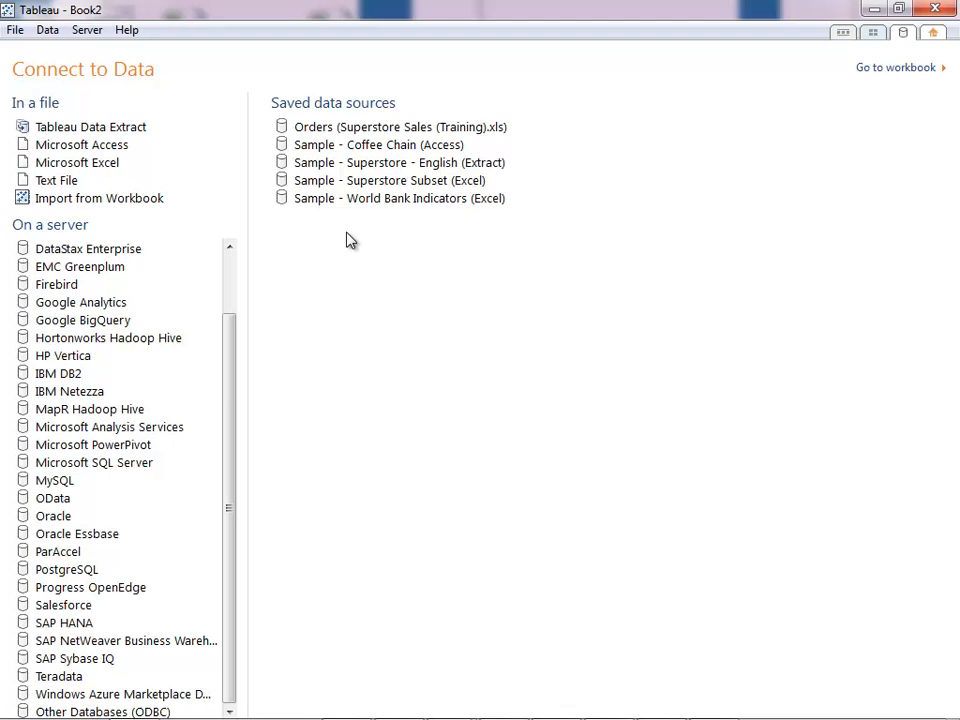
{"action": "left_click", "coordinate": [113, 168]}
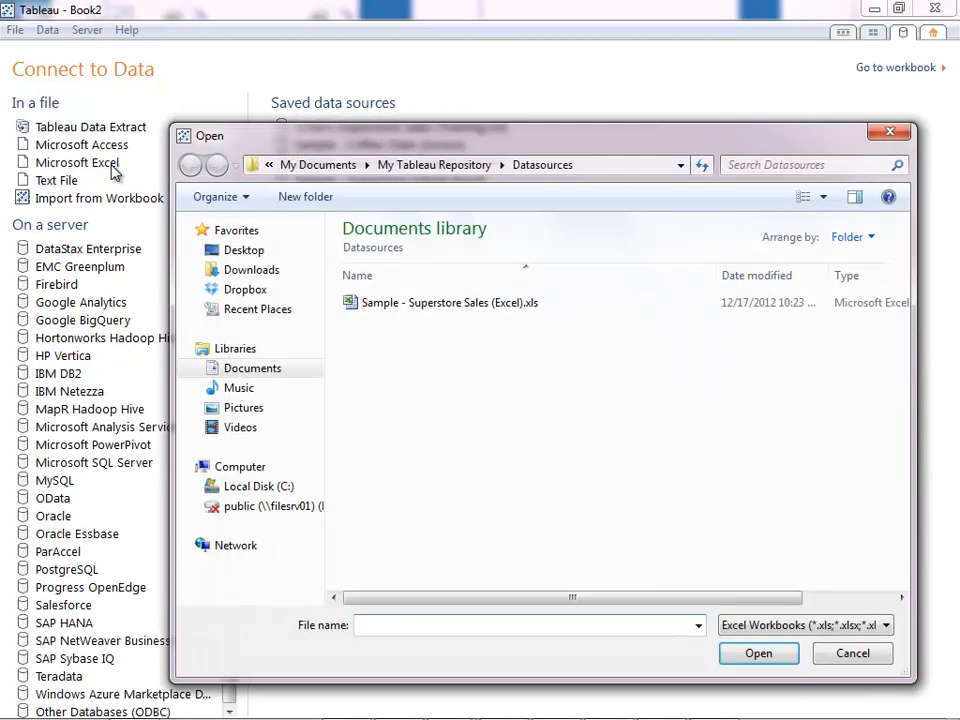
{"action": "double_click", "coordinate": [439, 304]}
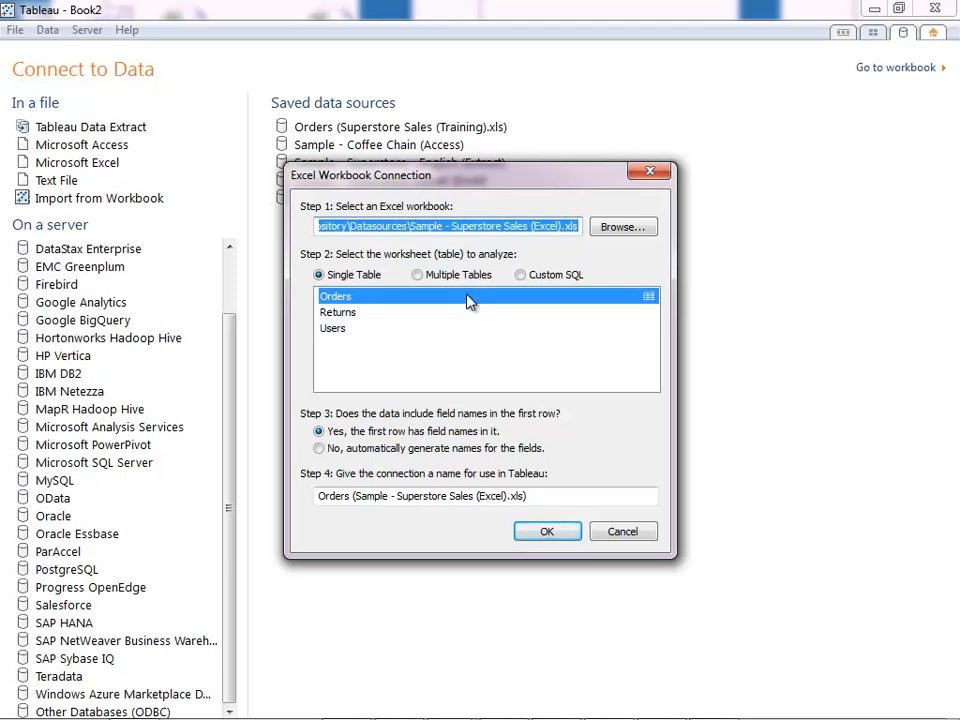
{"action": "left_click", "coordinate": [648, 298]}
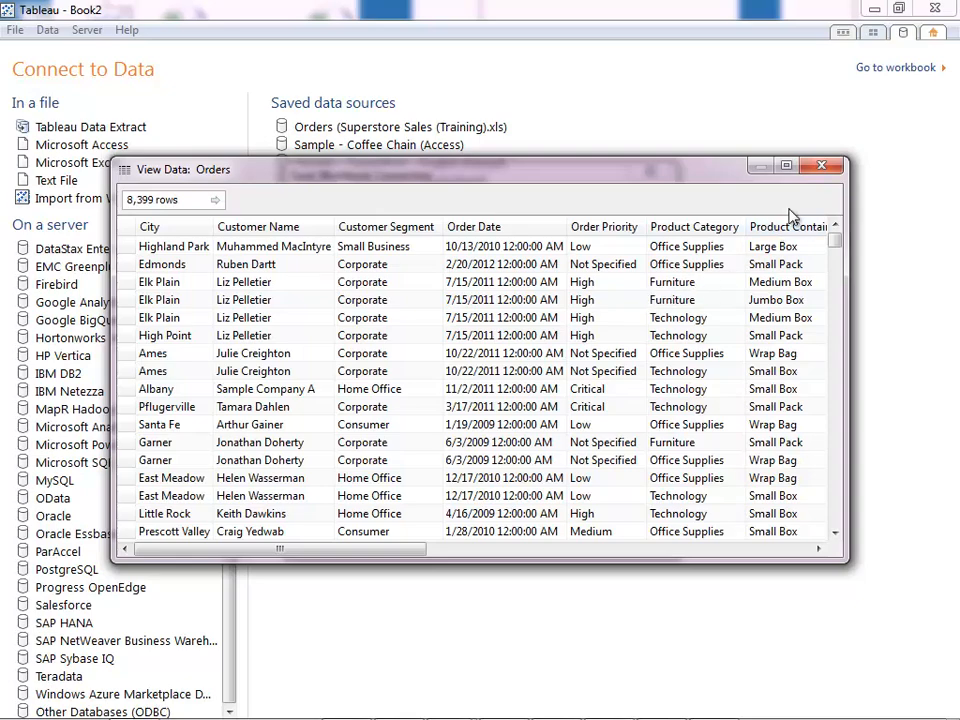
{"action": "left_click", "coordinate": [820, 168]}
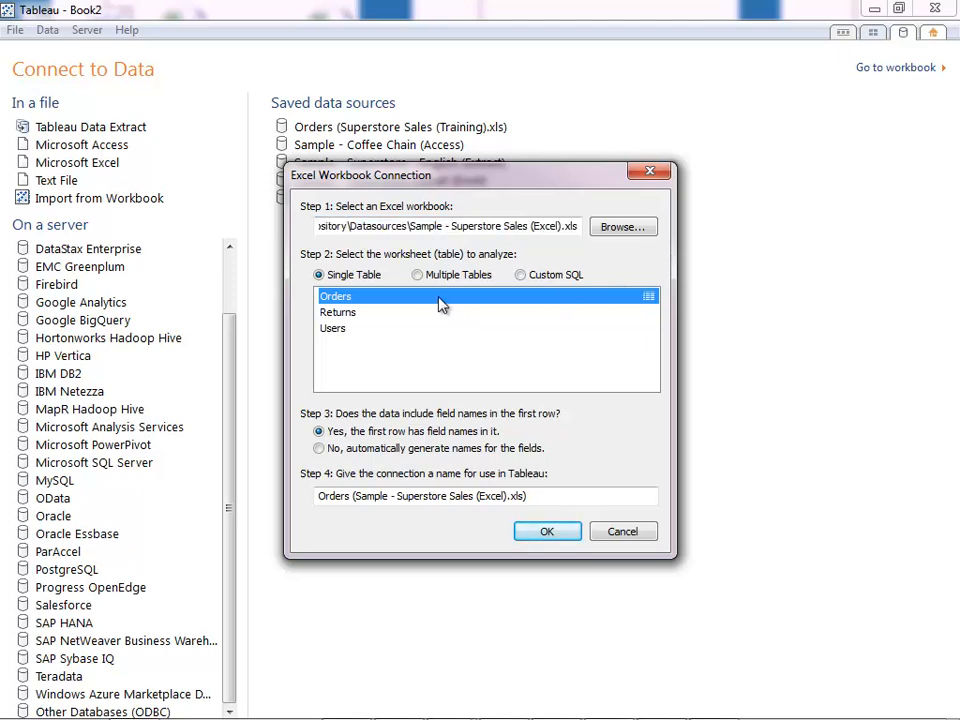
- Try a multiple-table connection that adds the Returns table to Orders, and check its join clause before cancelling
{"action": "left_click", "coordinate": [417, 275]}
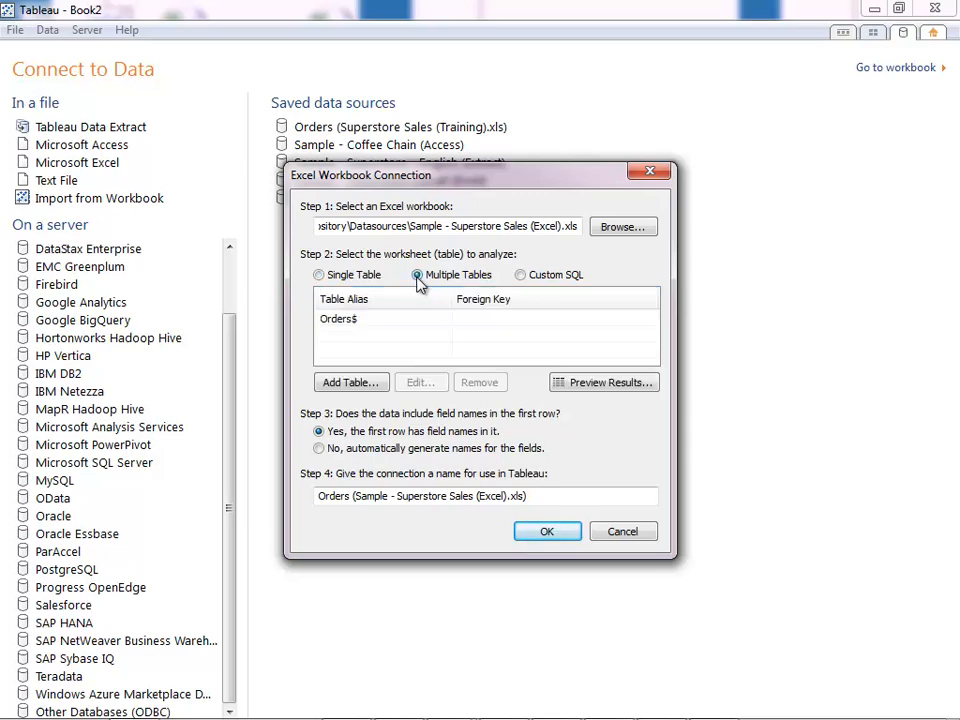
{"action": "left_click", "coordinate": [370, 326]}
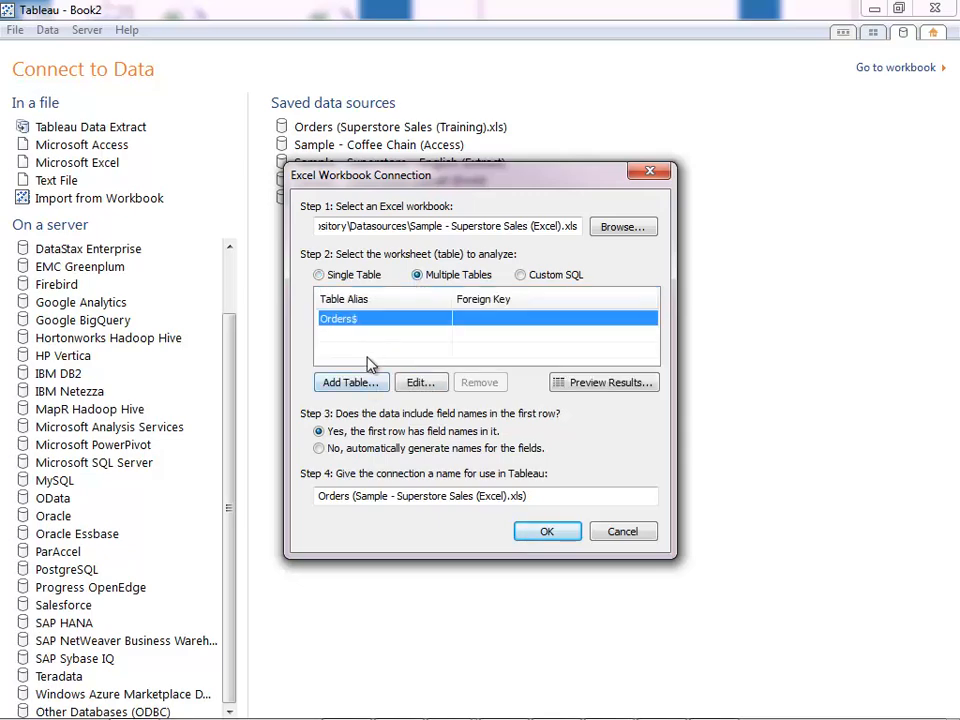
{"action": "left_click", "coordinate": [373, 384]}
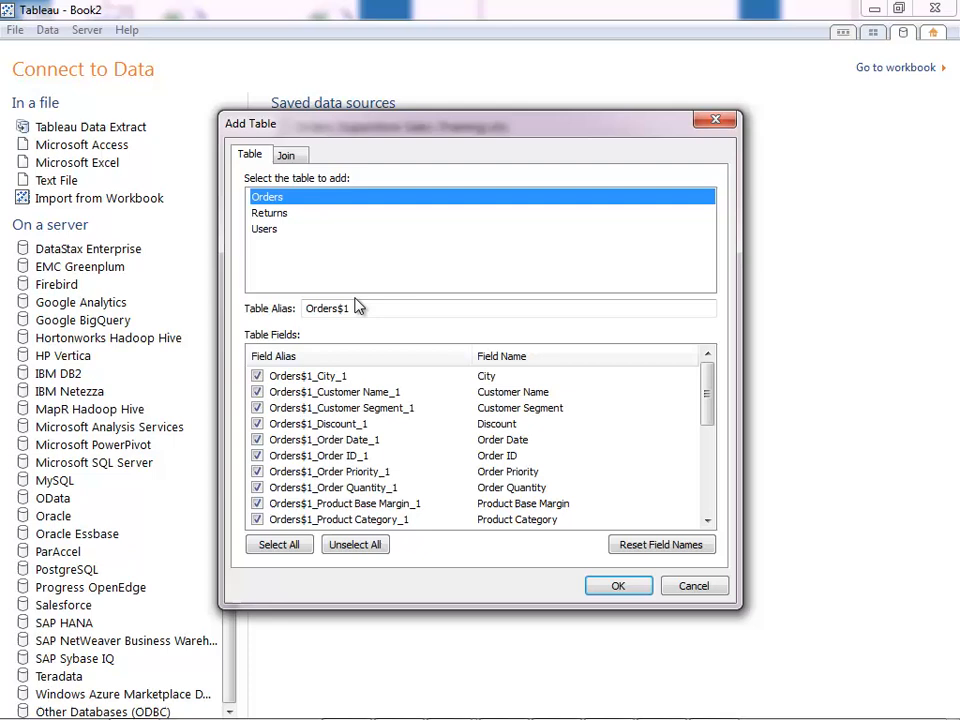
{"action": "left_click", "coordinate": [340, 213]}
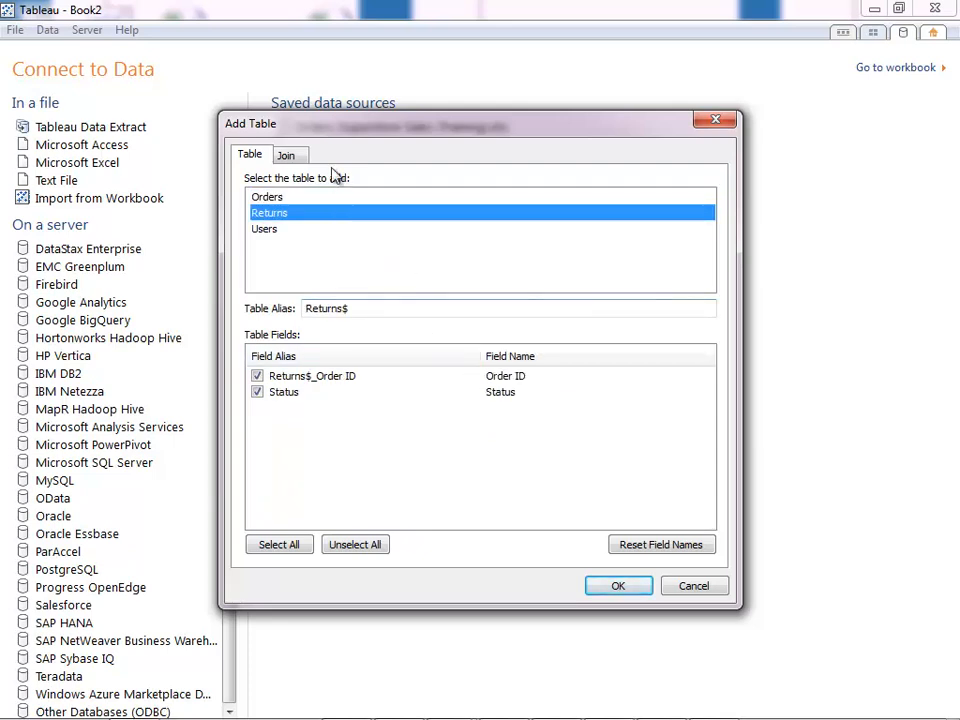
{"action": "left_click", "coordinate": [287, 156]}
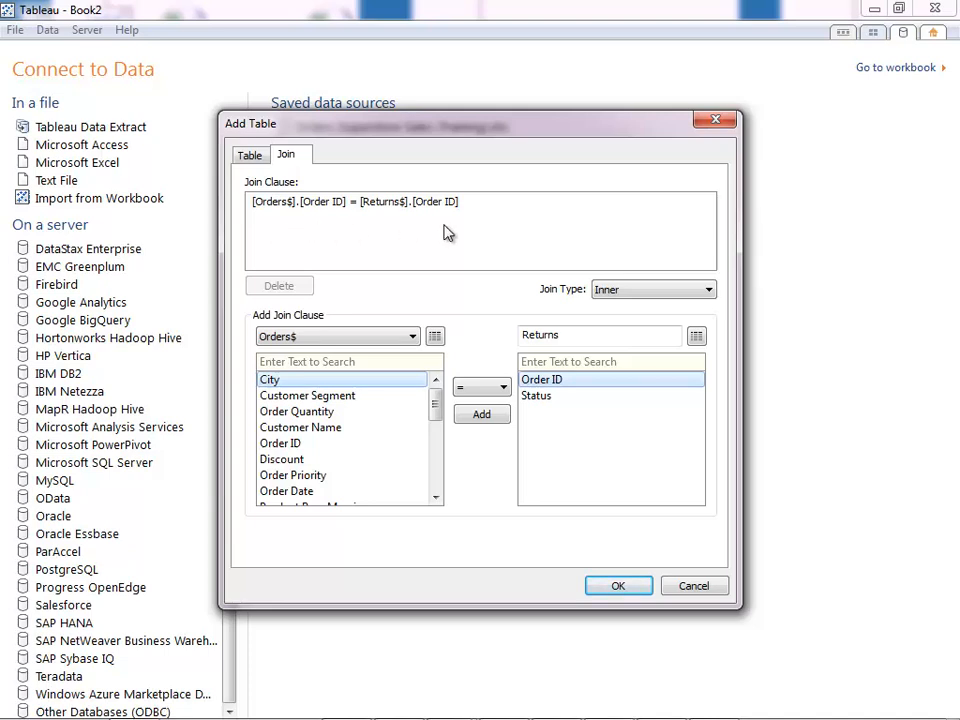
{"action": "left_click", "coordinate": [695, 586]}
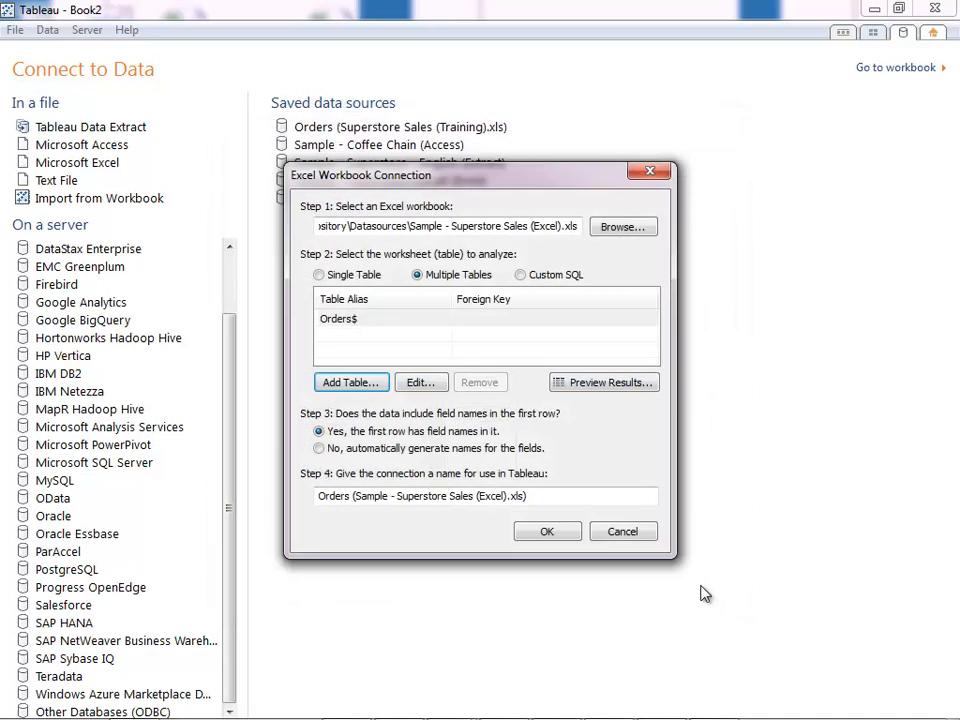
- Look at the Custom SQL option, return to the single Orders table, and connect to the data live
{"action": "left_click", "coordinate": [519, 276]}
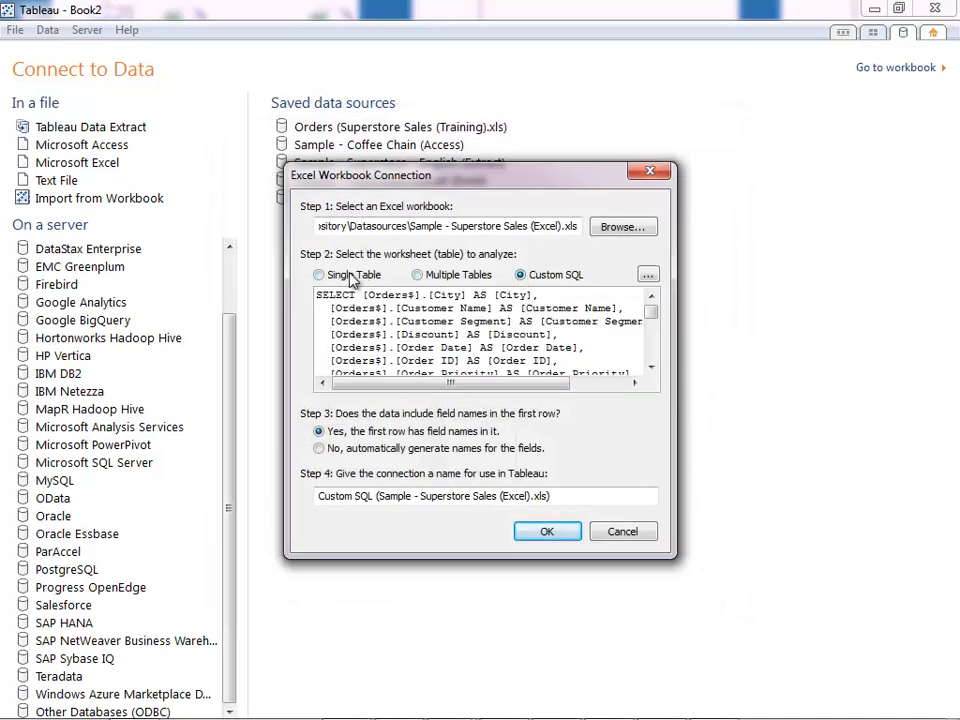
{"action": "left_click", "coordinate": [319, 276]}
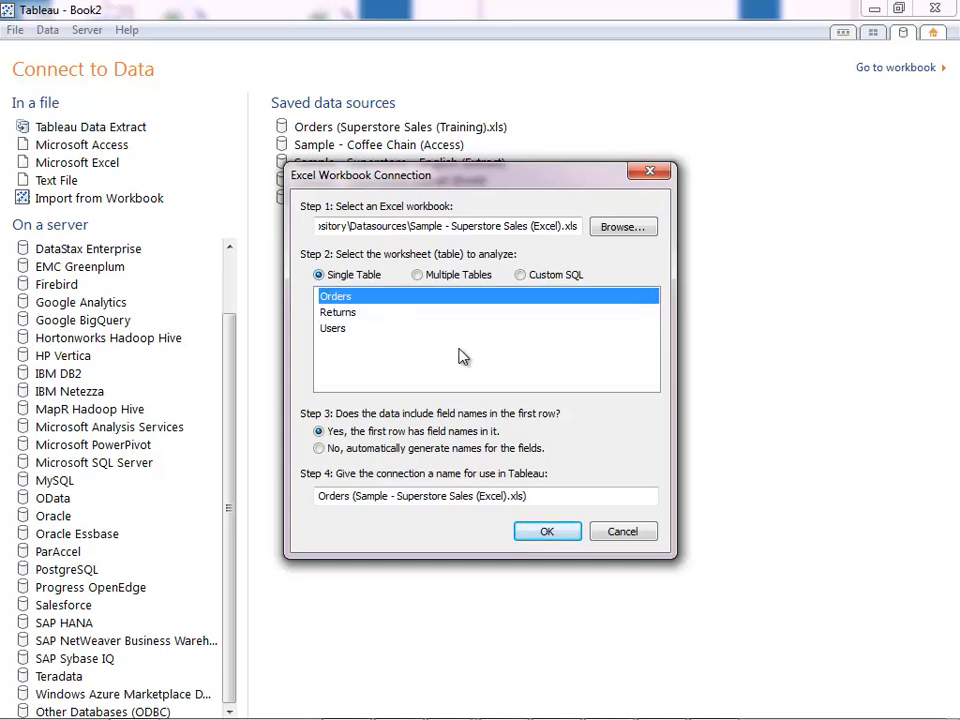
{"action": "left_click", "coordinate": [548, 533]}
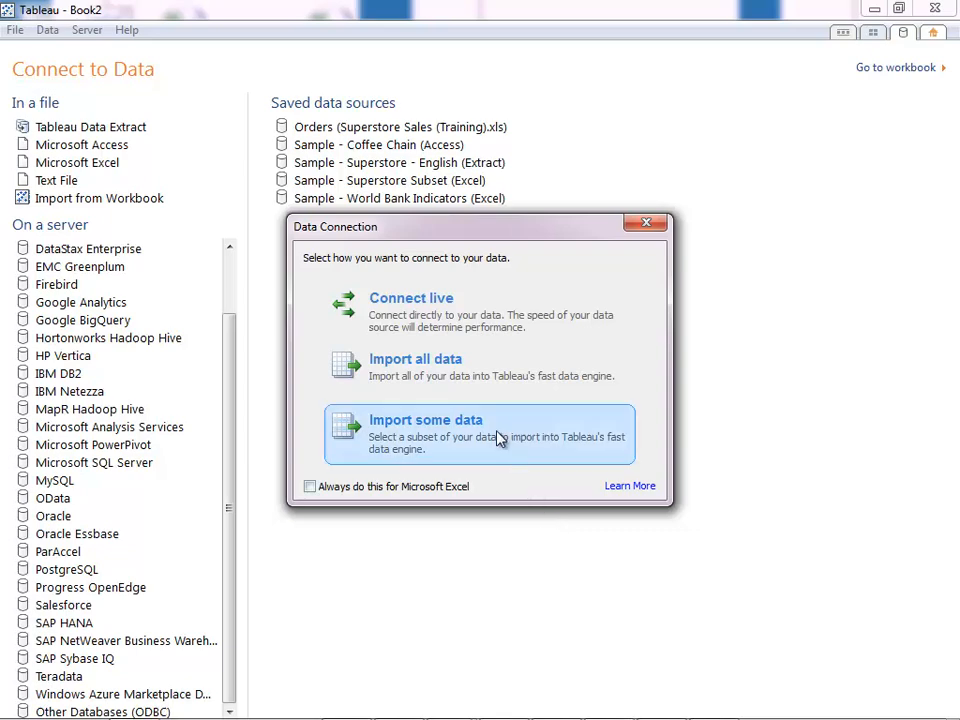
{"action": "left_click", "coordinate": [455, 319]}
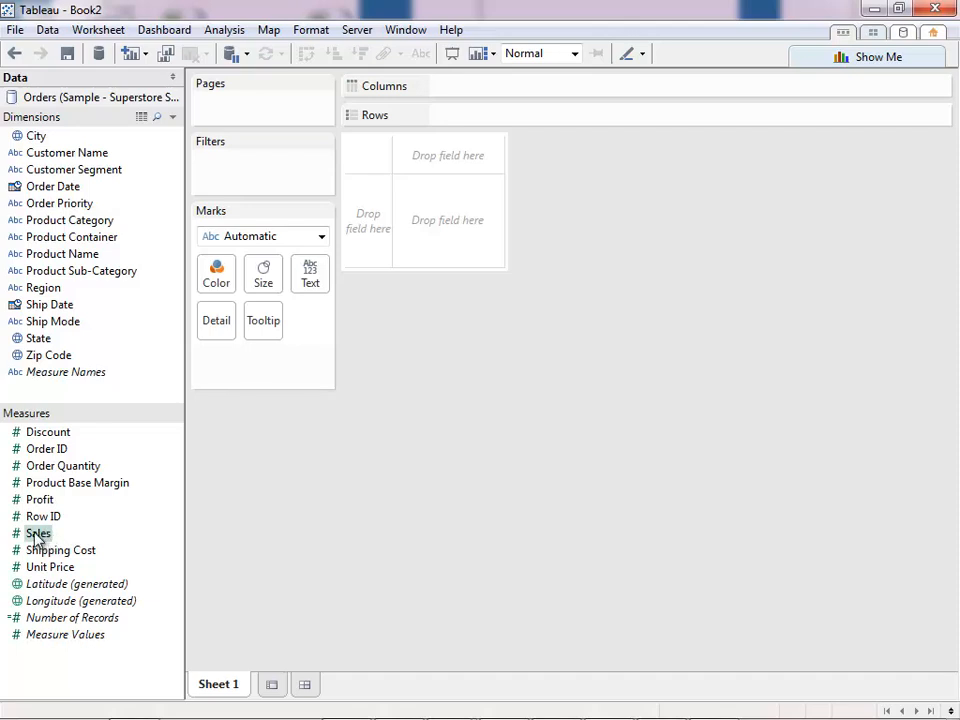
- Build a vertical bar chart with Sales on Rows and Product Category on Columns
{"action": "left_click_drag", "start_coordinate": [36, 537], "coordinate": [366, 243]}
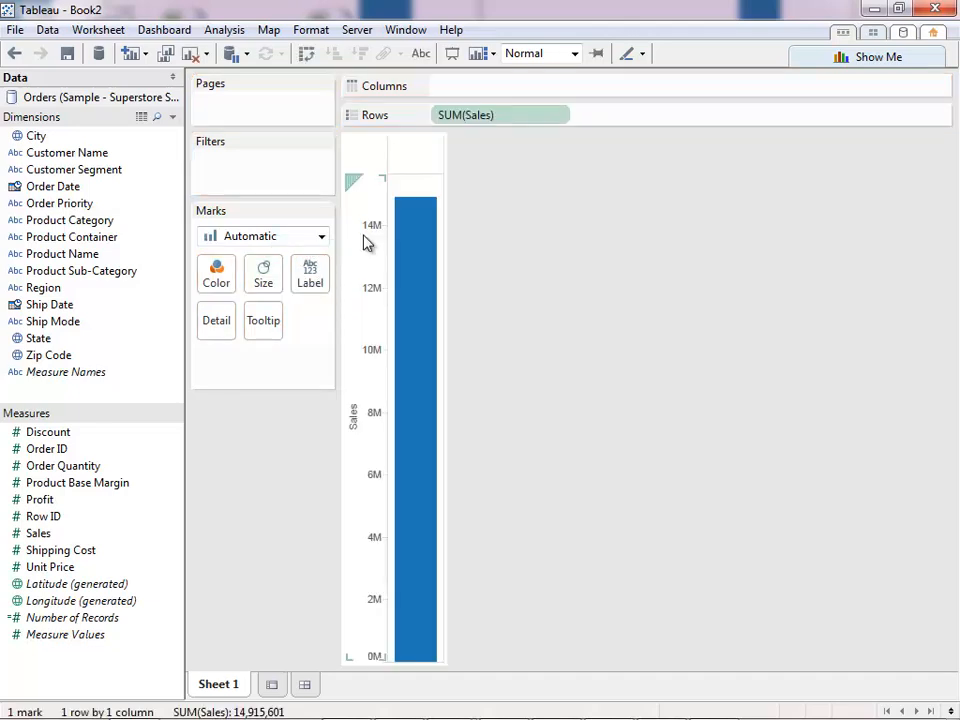
{"action": "mouse_move", "coordinate": [409, 272]}
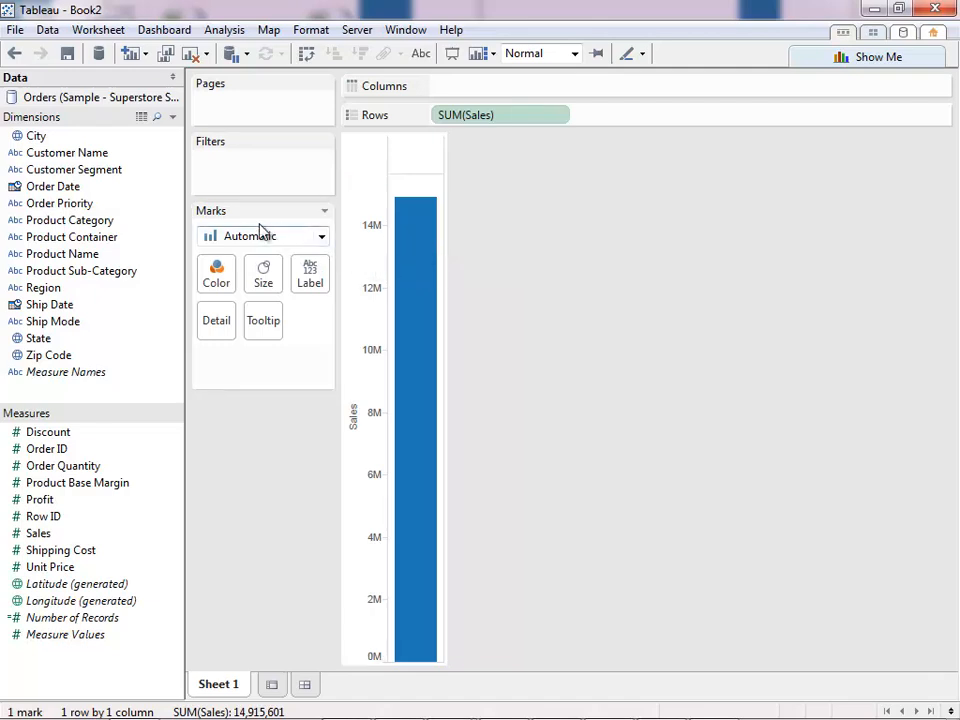
{"action": "left_click", "coordinate": [83, 227]}
{"action": "left_click_drag", "start_coordinate": [84, 223], "coordinate": [417, 160]}
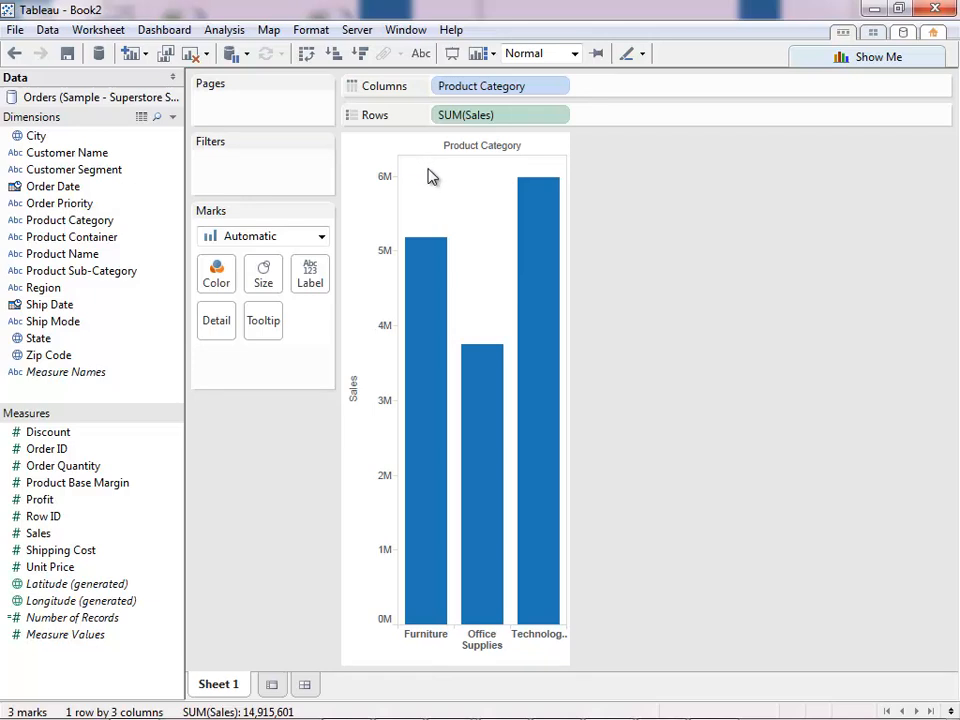
- Add Product Sub-Category after Product Category on Columns, and replace it with Region
{"action": "mouse_move", "coordinate": [435, 259]}
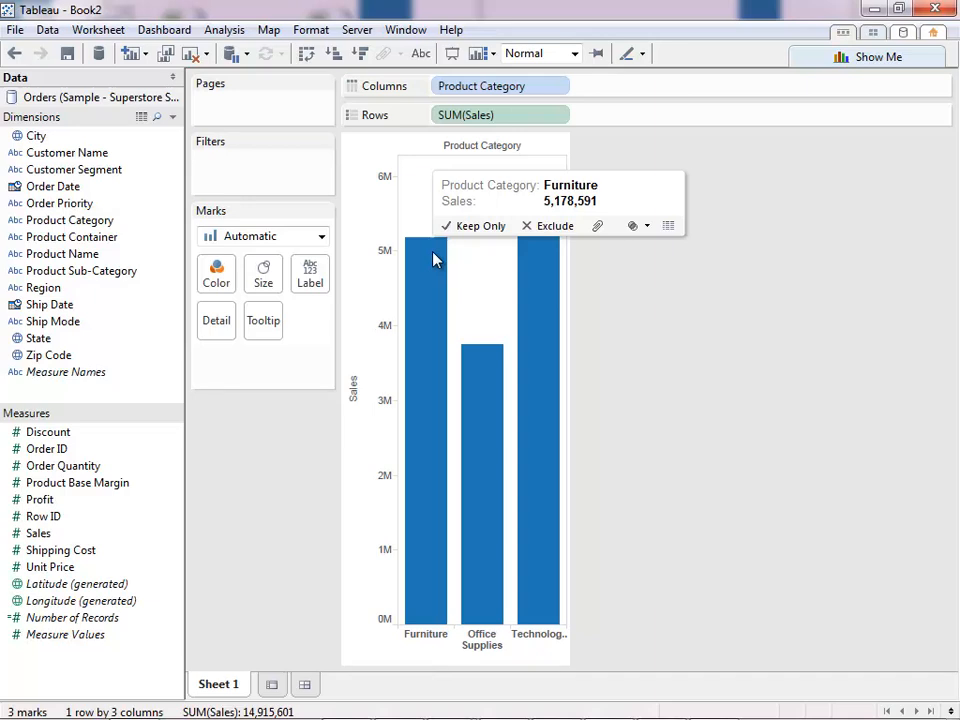
{"action": "mouse_move", "coordinate": [479, 371]}
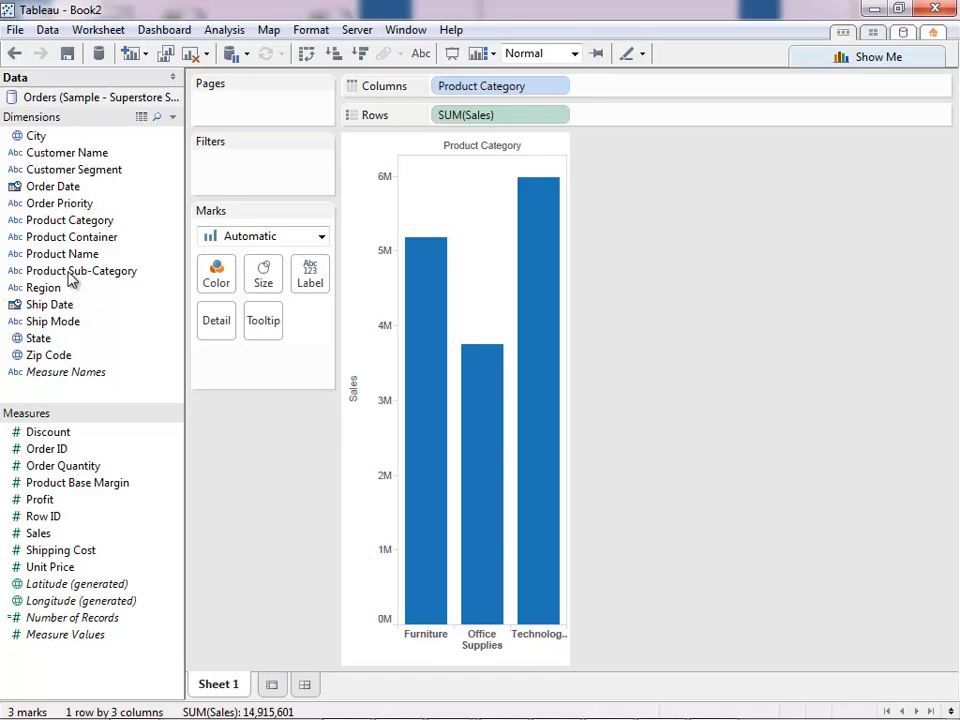
{"action": "left_click_drag", "start_coordinate": [129, 272], "coordinate": [646, 90]}
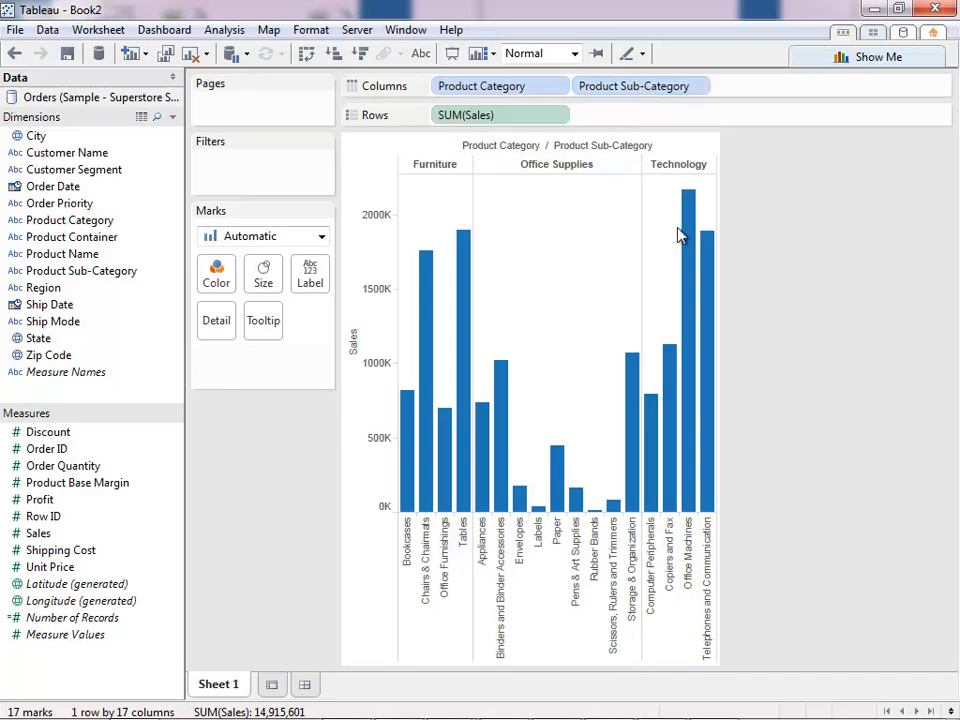
{"action": "mouse_move", "coordinate": [688, 240]}
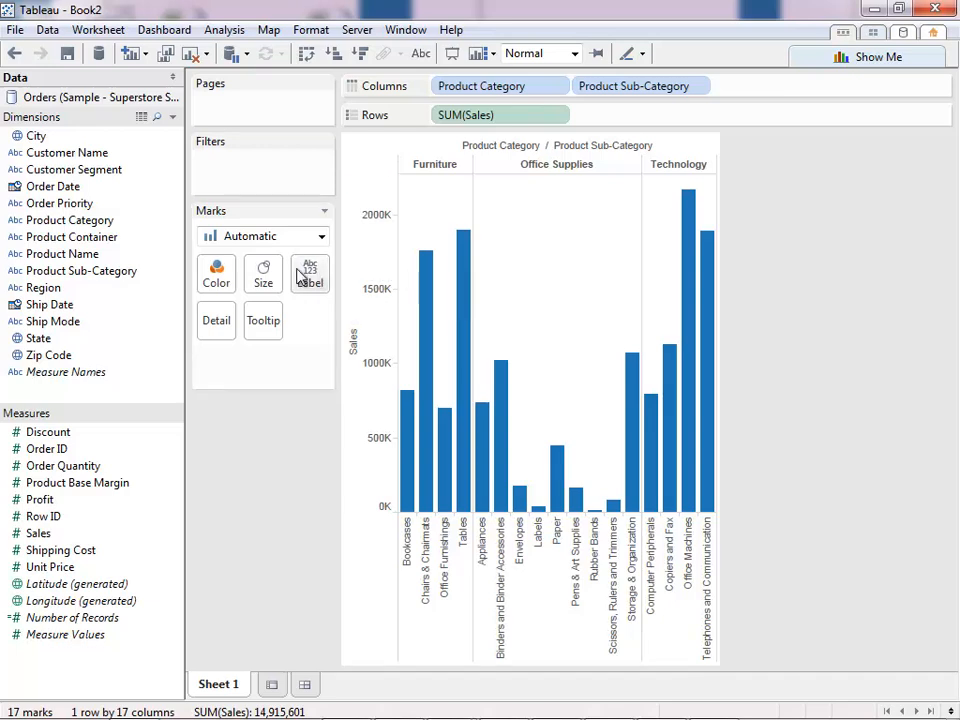
{"action": "left_click_drag", "start_coordinate": [43, 291], "coordinate": [641, 86]}
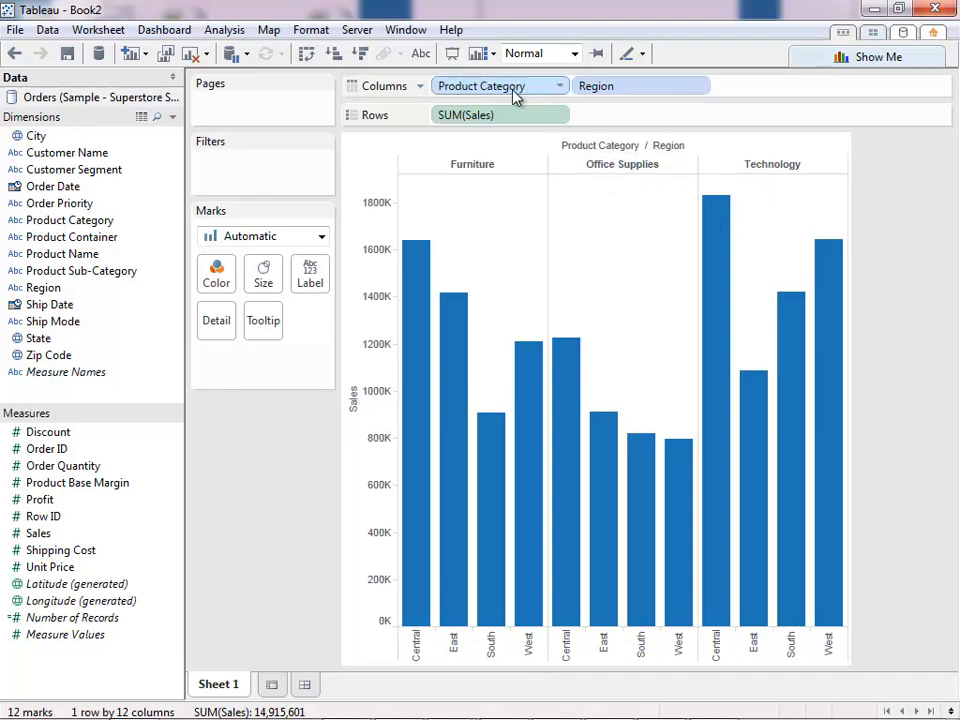
- Try placing Product Category after Region on Columns, and undo the reordering
{"action": "left_click_drag", "start_coordinate": [497, 88], "coordinate": [748, 88]}
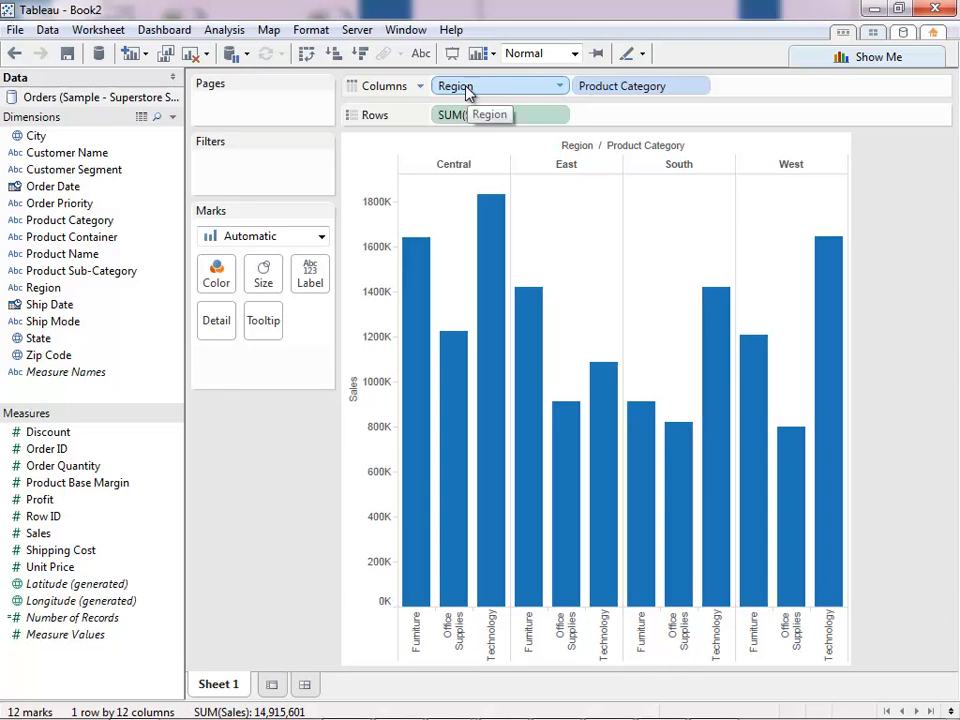
{"action": "left_click", "coordinate": [14, 54]}
{"action": "left_click", "coordinate": [14, 54]}
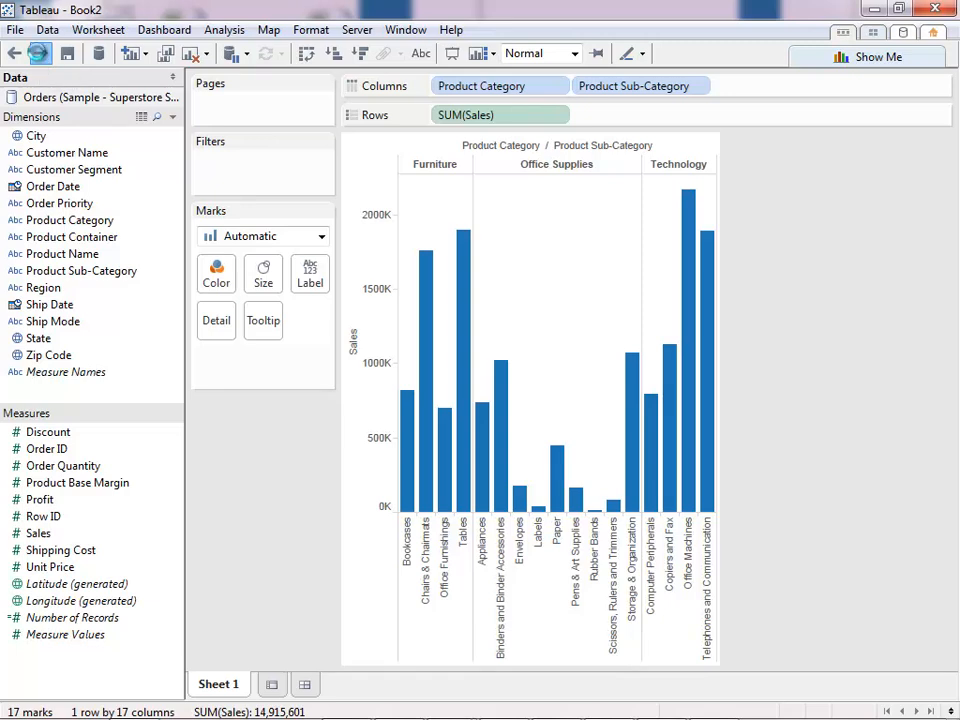
{"action": "left_click", "coordinate": [40, 54]}
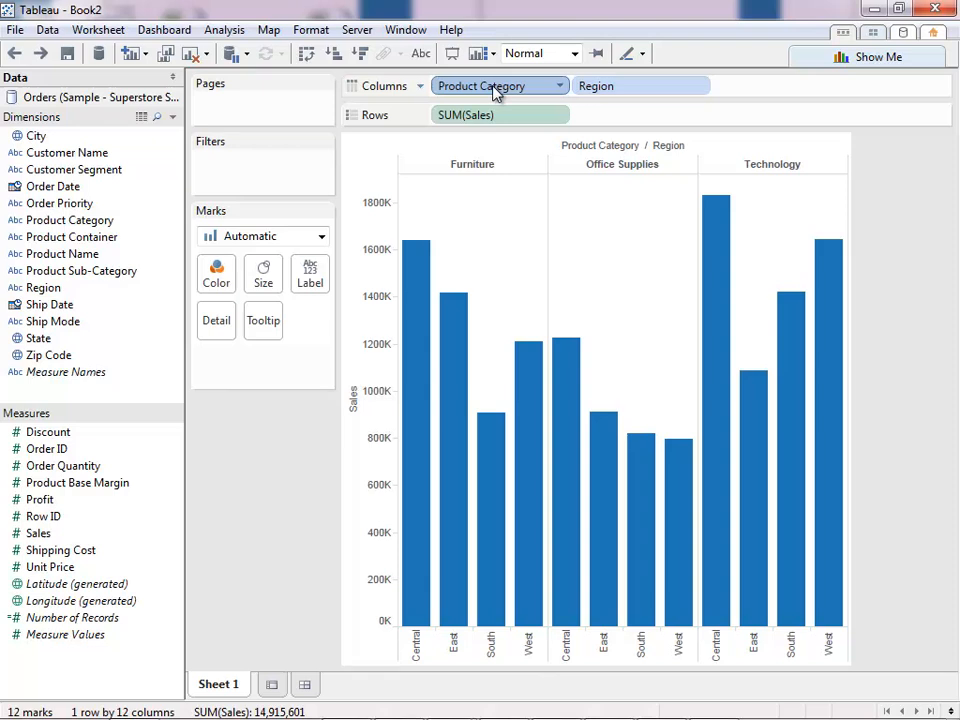
- Move Product Category from Columns to Rows ahead of Sales, then try it on Color and undo that colouring
{"action": "left_click_drag", "start_coordinate": [497, 90], "coordinate": [436, 117]}
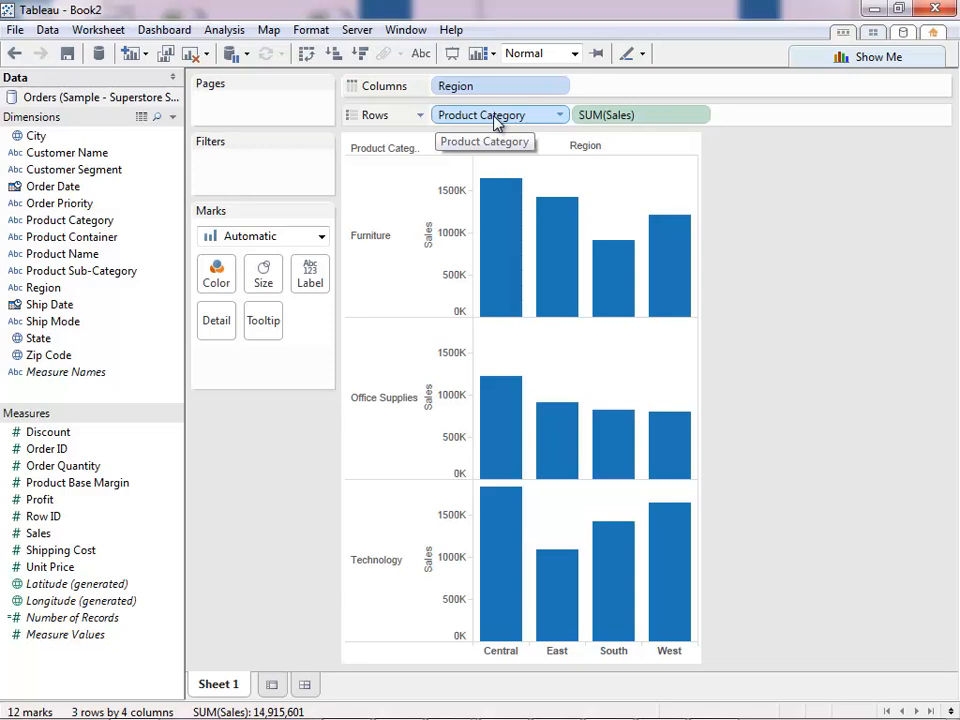
{"action": "left_click_drag", "start_coordinate": [493, 116], "coordinate": [214, 281]}
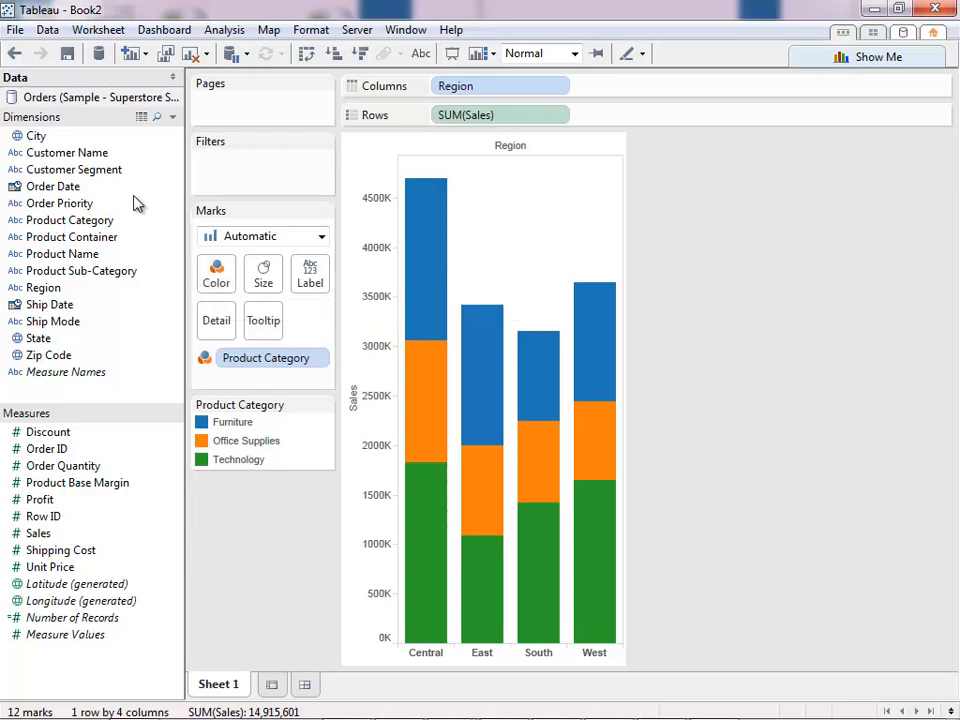
{"action": "left_click", "coordinate": [15, 54]}
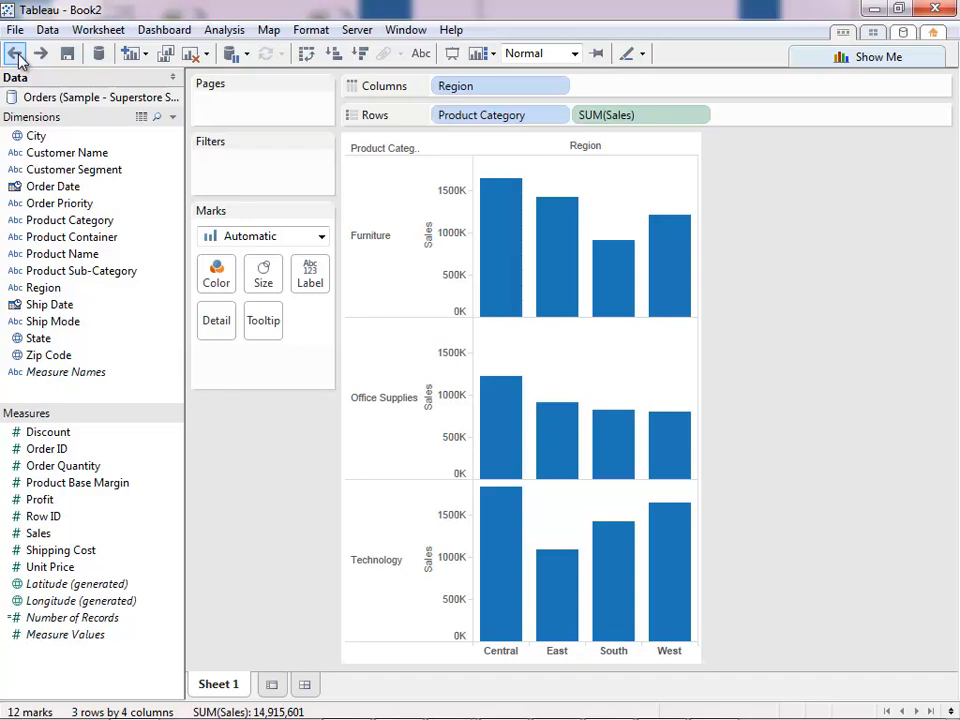
- Rename Sheet 1 as Bar Chart
{"action": "double_click", "coordinate": [220, 688]}
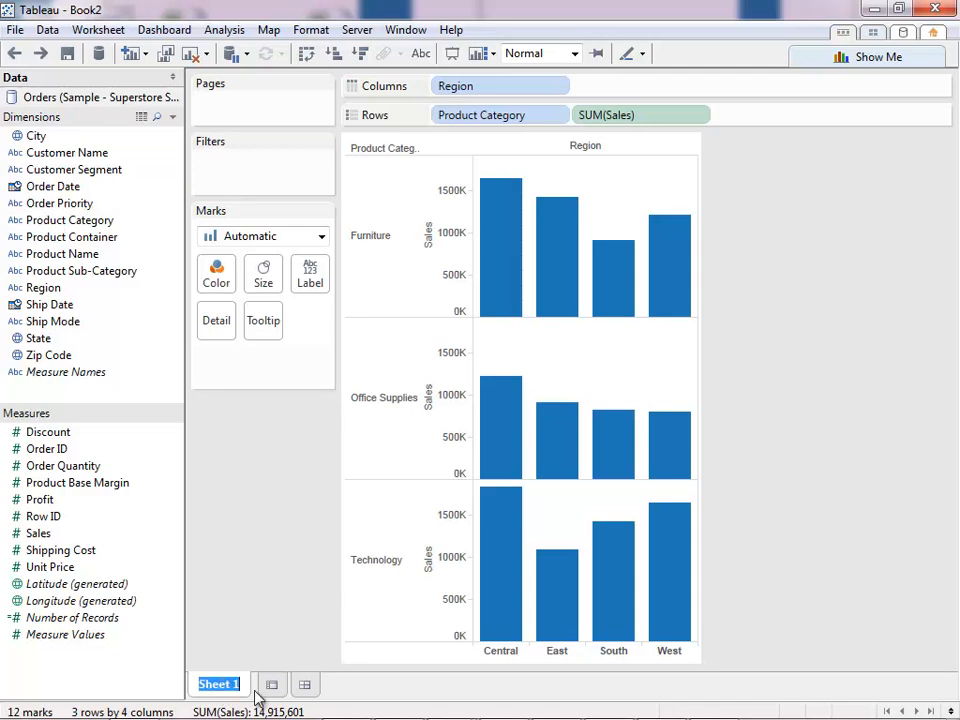
{"action": "type", "text": "Bar "}
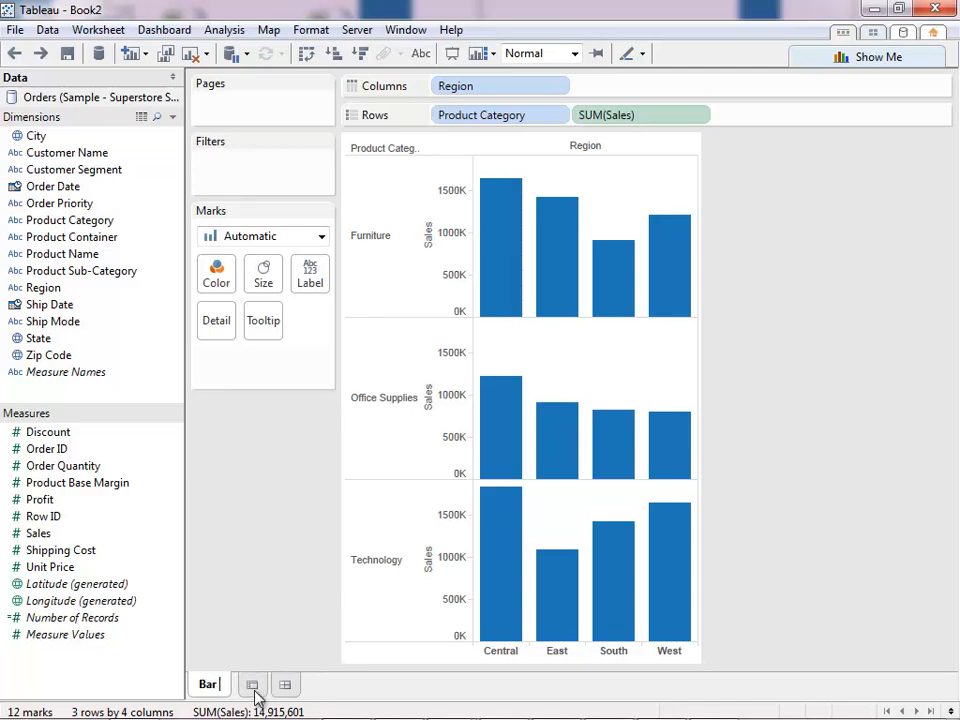
{"action": "type", "text": "Chart"}
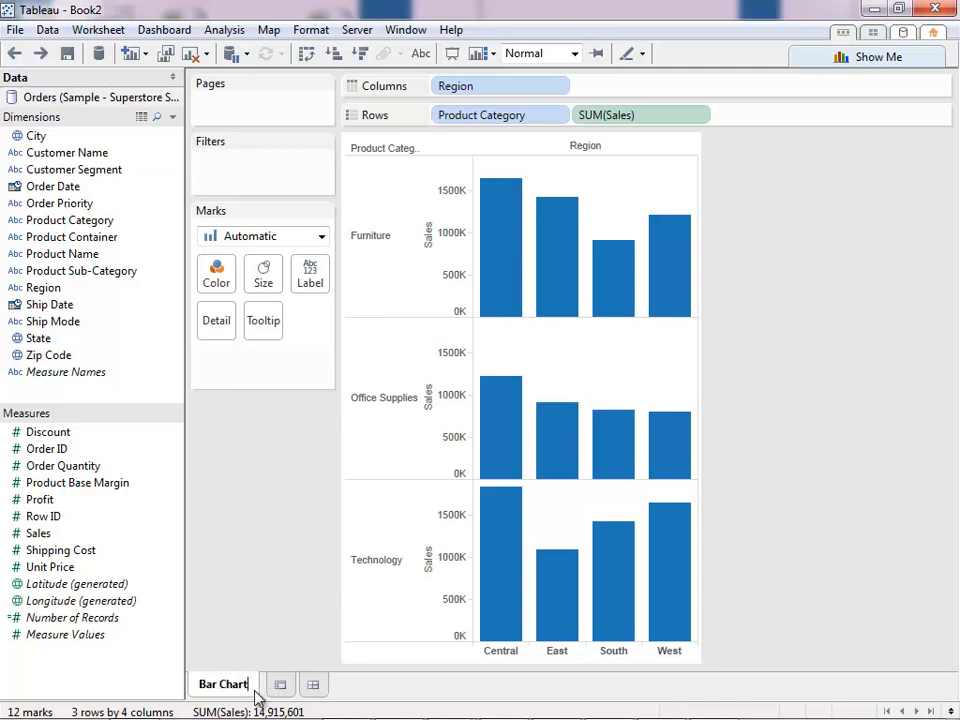
{"action": "key", "text": "Return"}
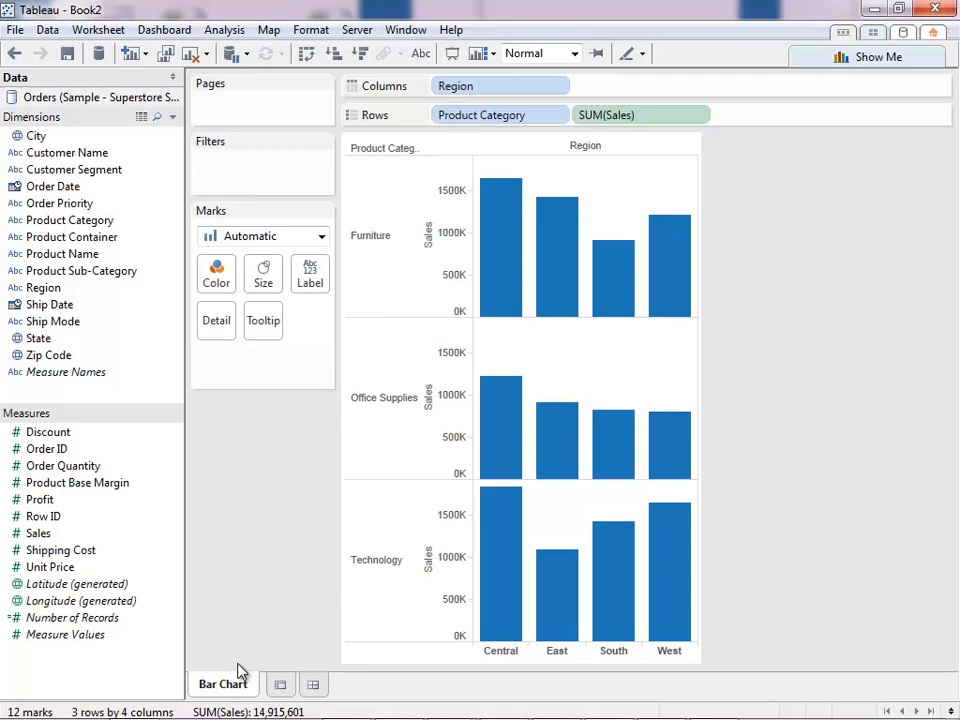
- Duplicate the Bar Chart sheet, compare it with the original, and return to the copy
{"action": "right_click", "coordinate": [229, 692]}
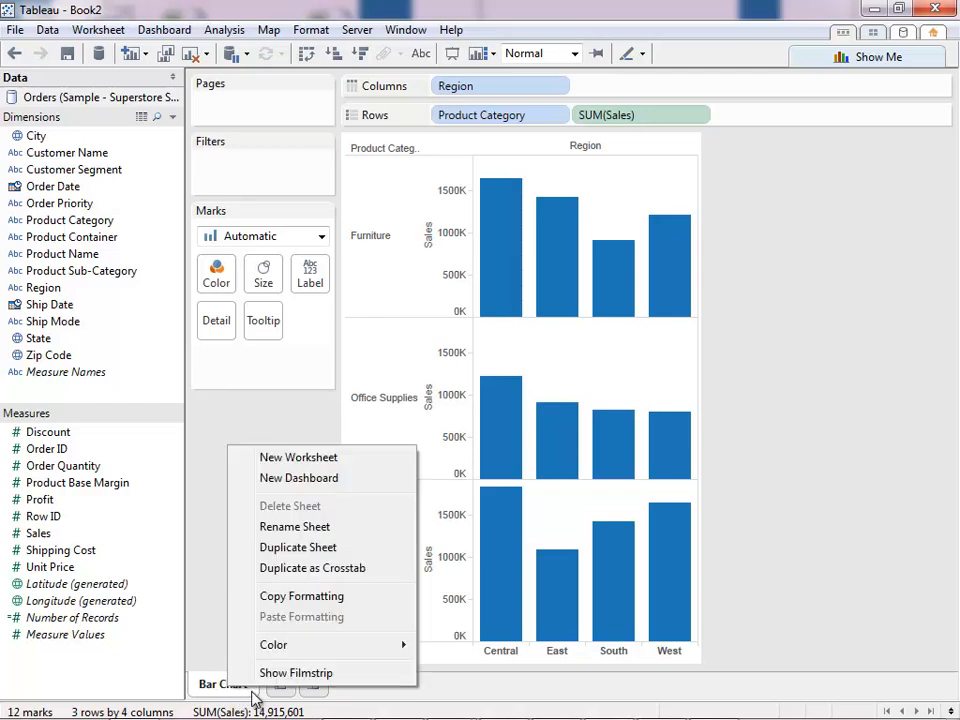
{"action": "left_click", "coordinate": [378, 550]}
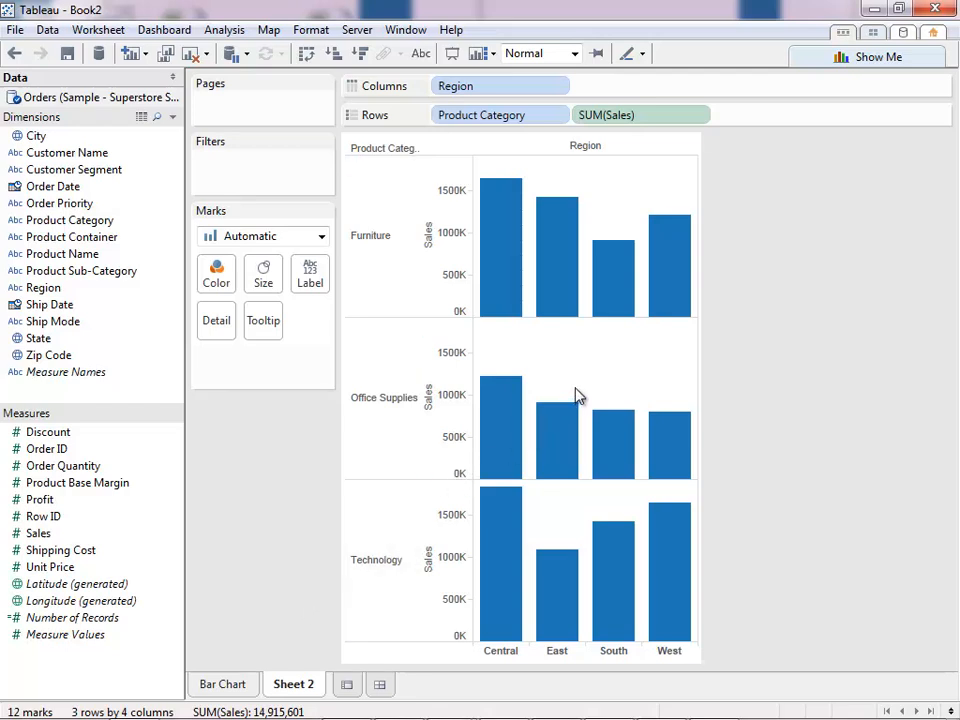
{"action": "left_click", "coordinate": [230, 685]}
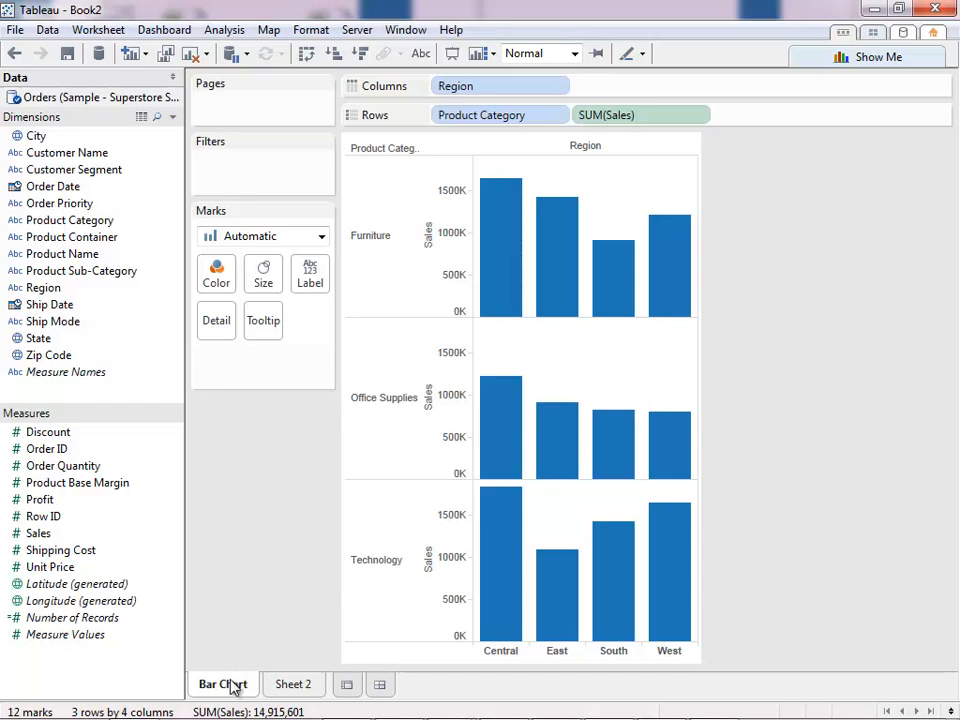
{"action": "left_click", "coordinate": [297, 690]}
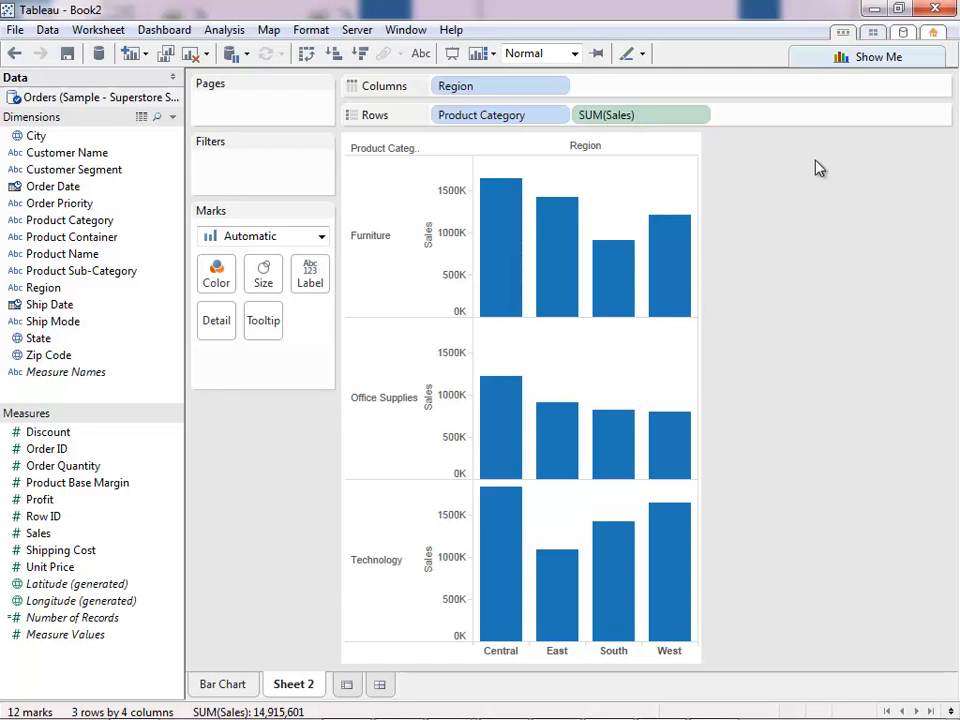
- Convert the duplicated chart into a treemap after trying a highlight table and packed bubbles, and color it by Profit
{"action": "left_click", "coordinate": [930, 62]}
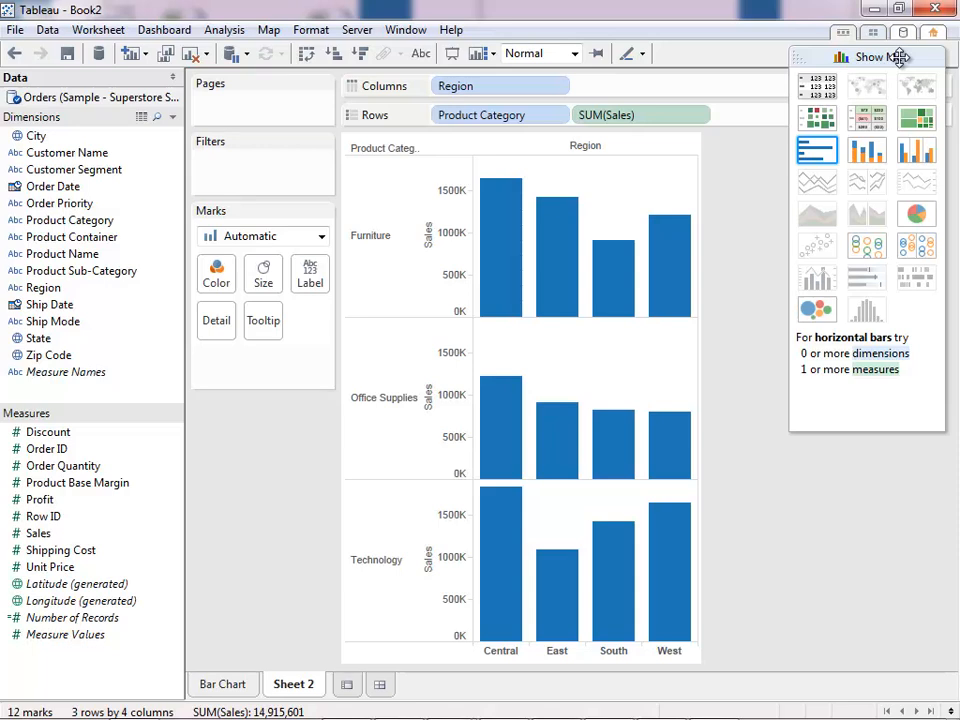
{"action": "left_click", "coordinate": [878, 122]}
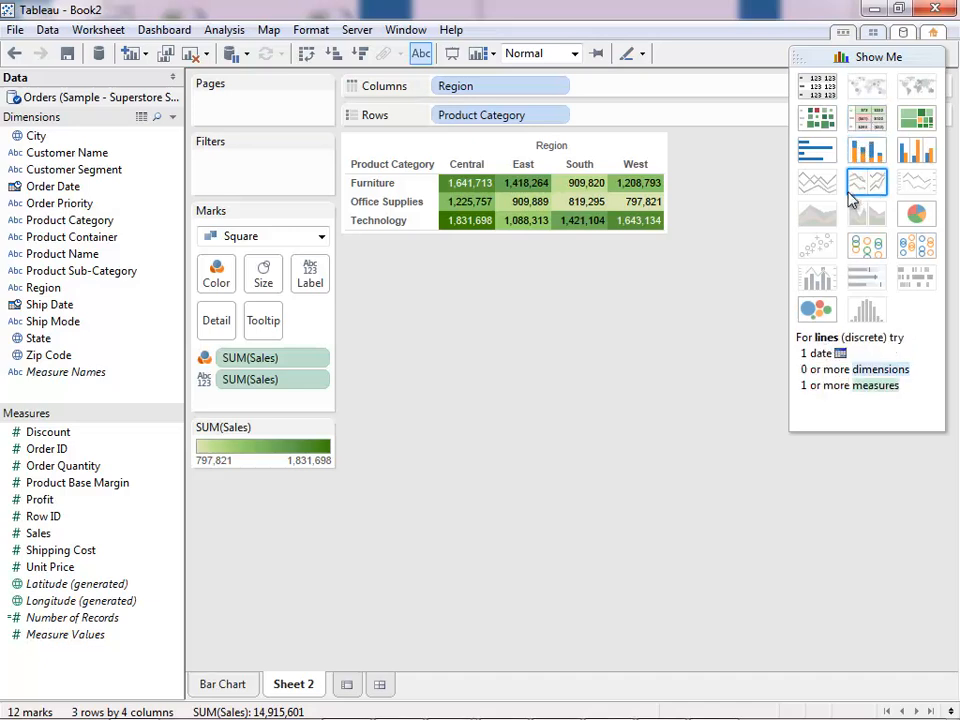
{"action": "left_click", "coordinate": [818, 312]}
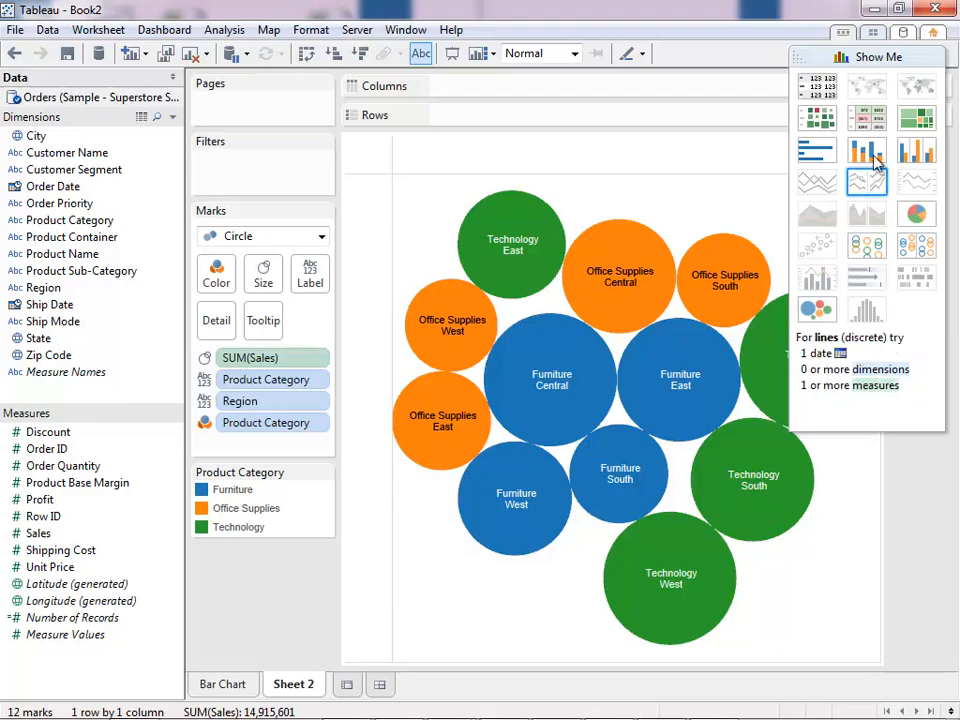
{"action": "left_click", "coordinate": [918, 120]}
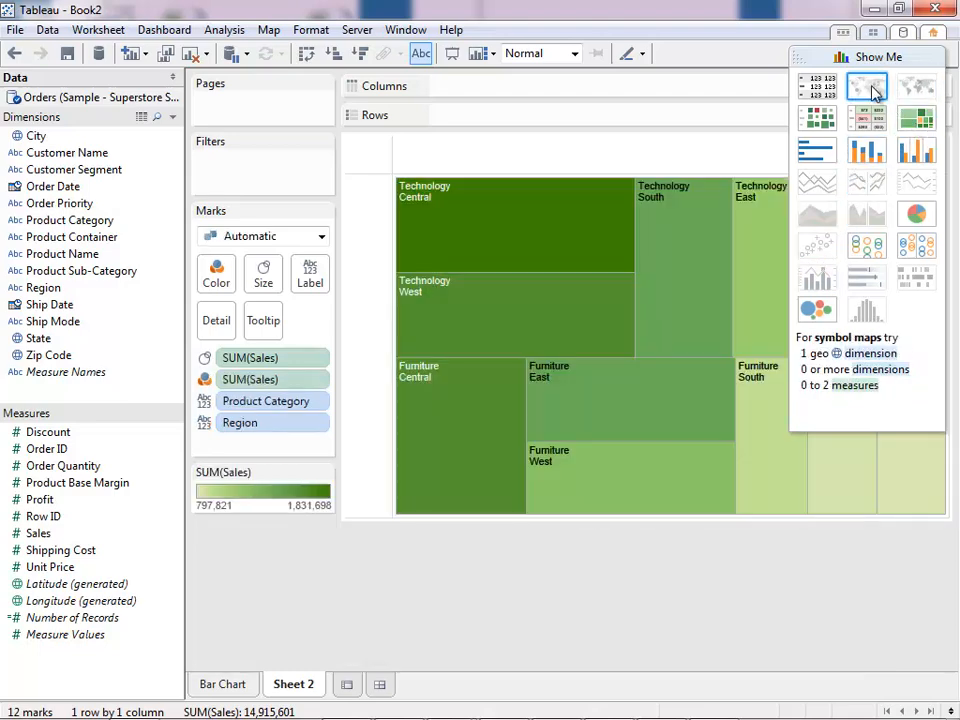
{"action": "left_click", "coordinate": [808, 58]}
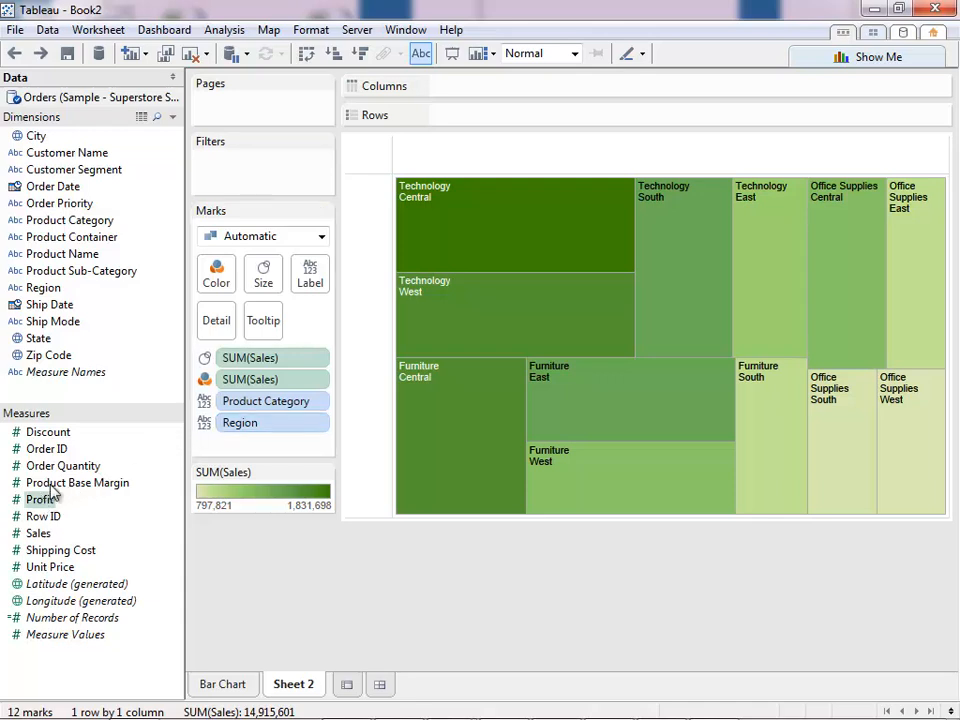
{"action": "left_click_drag", "start_coordinate": [55, 490], "coordinate": [219, 272]}
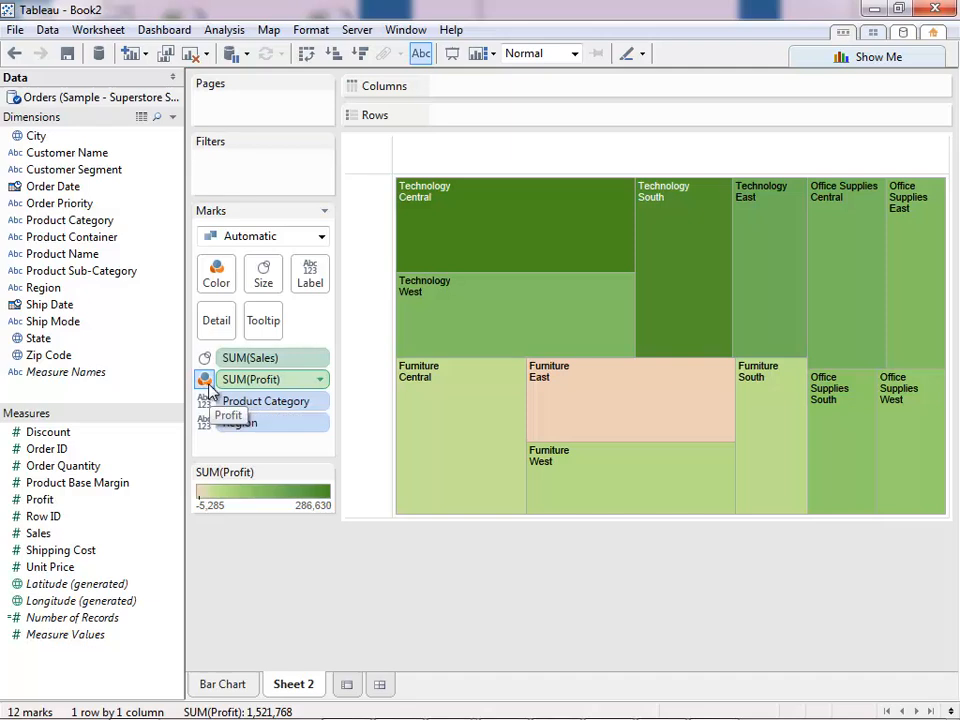
- Try the Blue palette for the treemap's Profit colors, and undo the palette change
{"action": "left_click", "coordinate": [230, 281]}
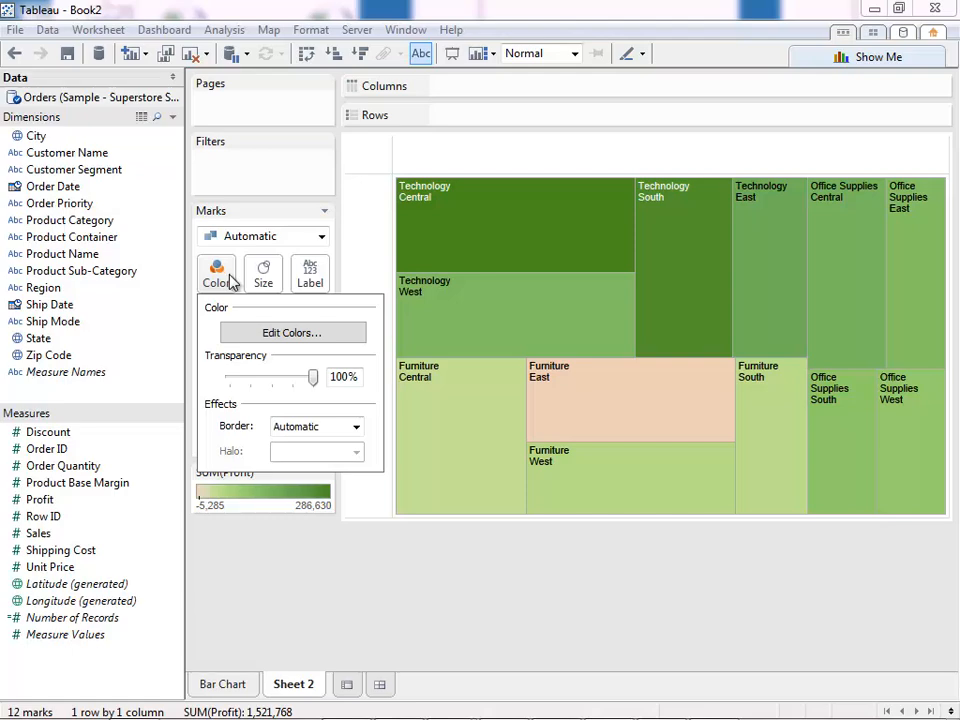
{"action": "left_click", "coordinate": [328, 334]}
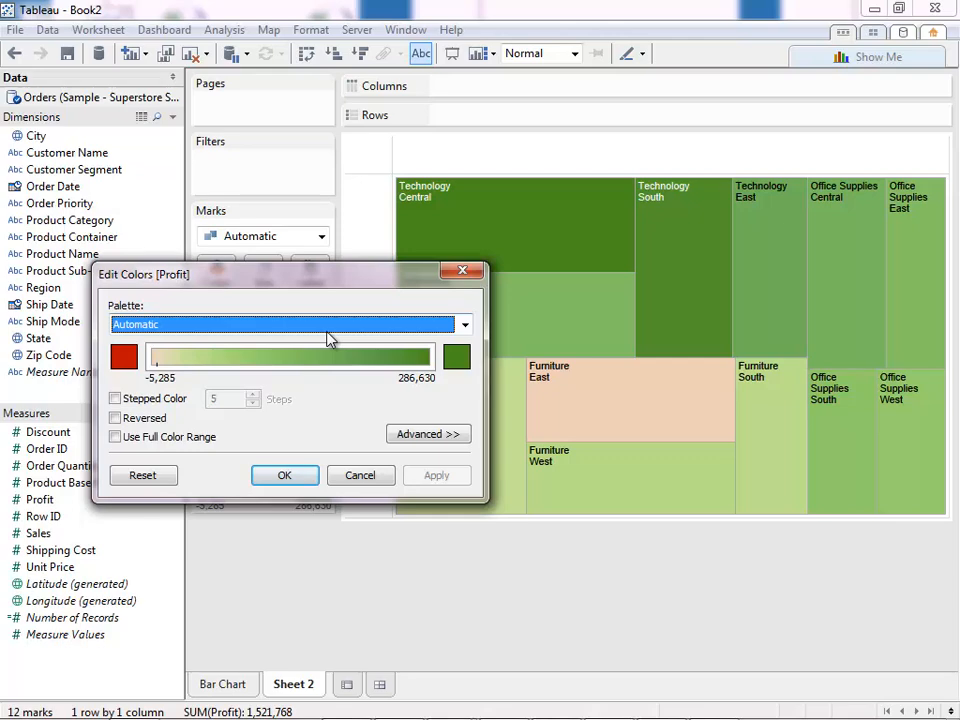
{"action": "left_click", "coordinate": [465, 326]}
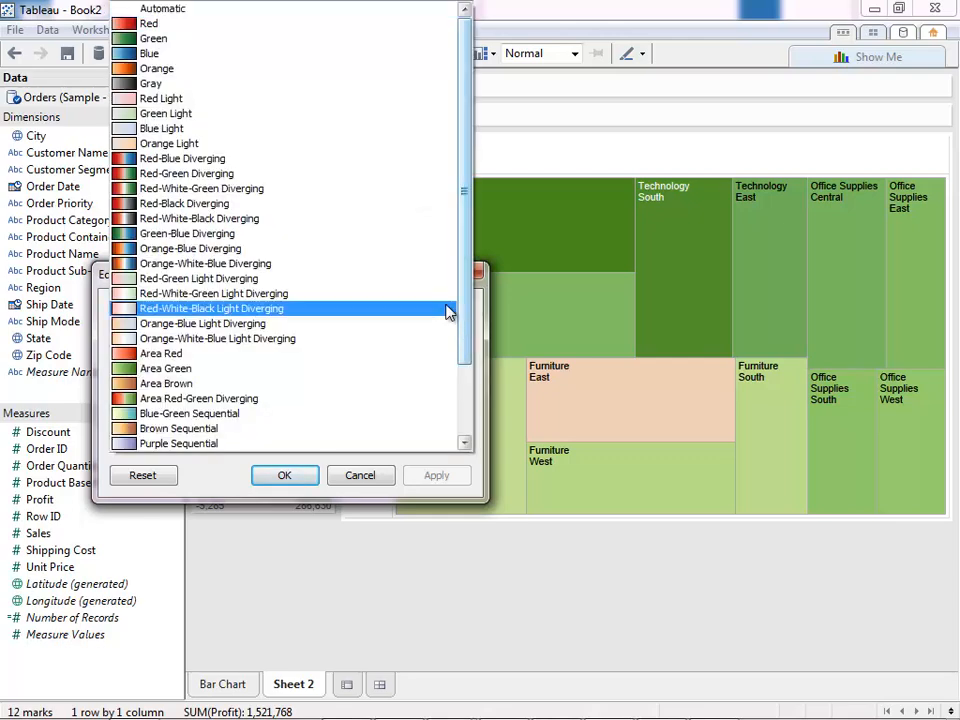
{"action": "left_click", "coordinate": [300, 55]}
{"action": "left_click", "coordinate": [436, 475]}
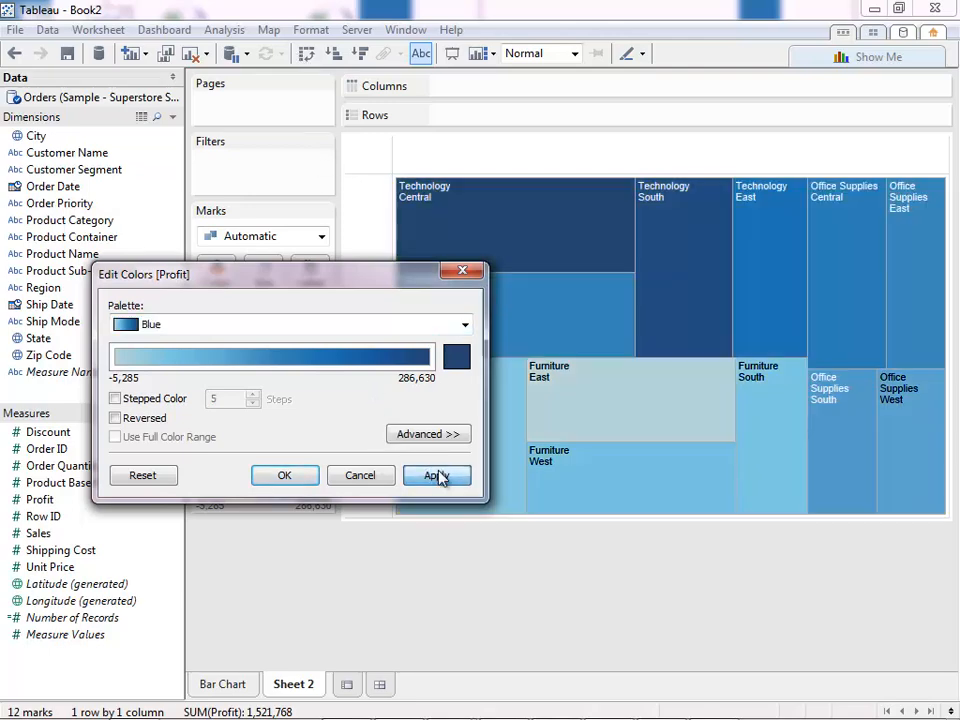
{"action": "left_click", "coordinate": [302, 476]}
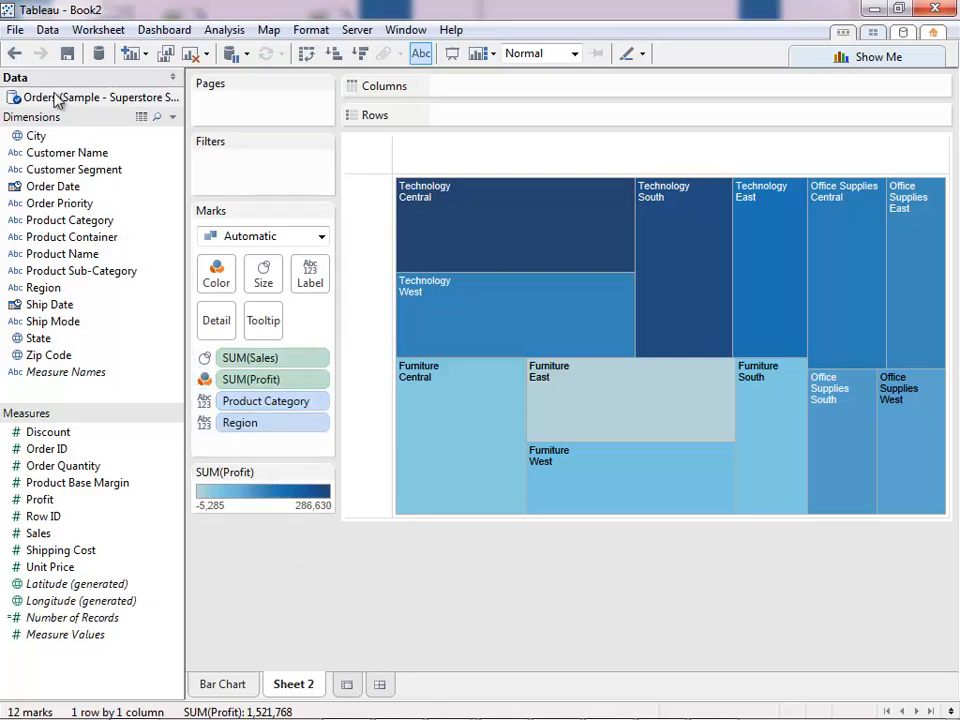
{"action": "left_click", "coordinate": [15, 55]}
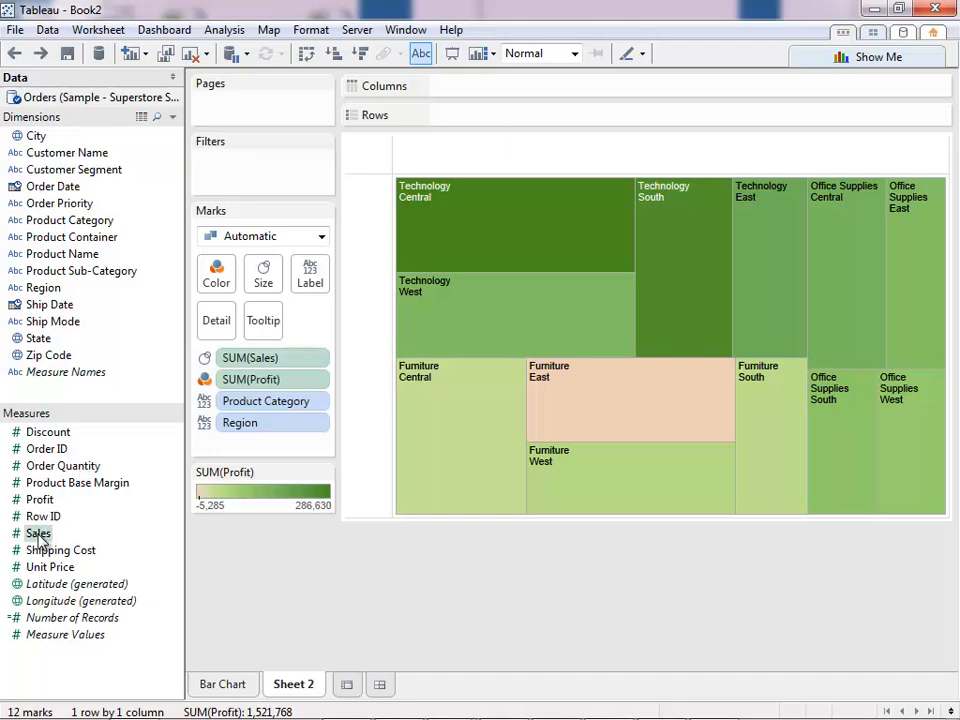
- Add Sales and Profit to the treemap labels, and prefix their values with "Sales:" and "Profit:" in the label text
{"action": "left_click_drag", "start_coordinate": [38, 533], "coordinate": [313, 281]}
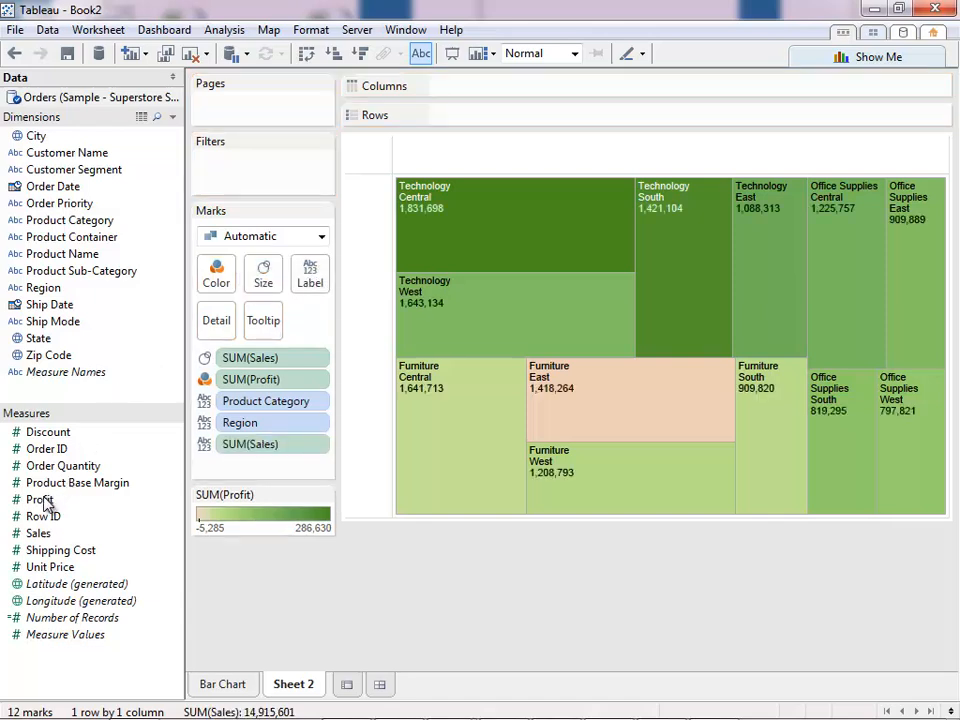
{"action": "left_click_drag", "start_coordinate": [80, 500], "coordinate": [317, 284]}
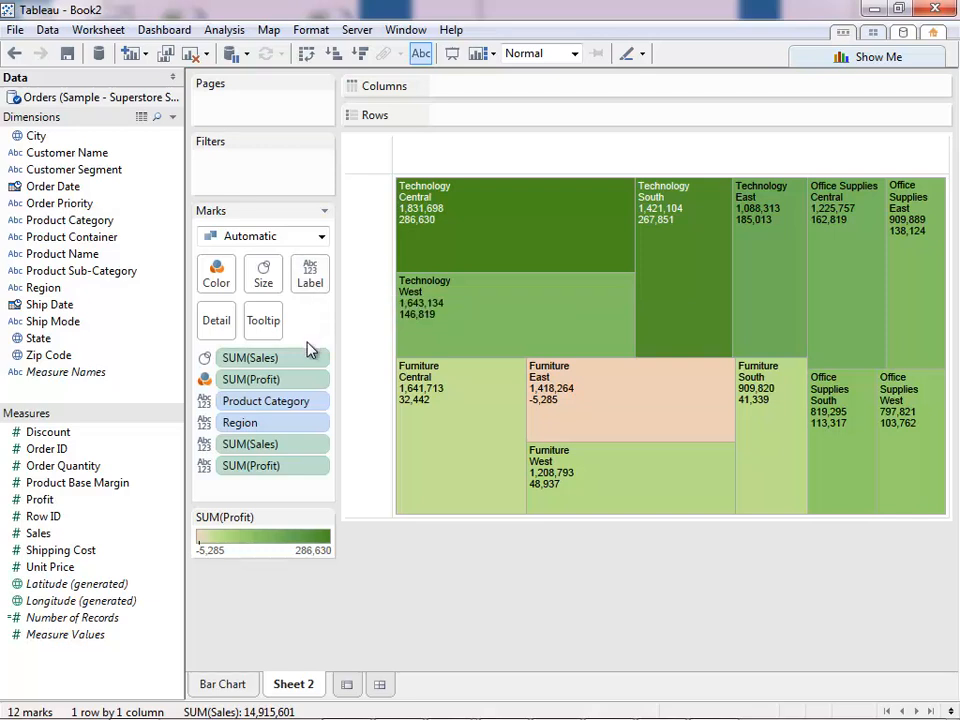
{"action": "left_click", "coordinate": [317, 283]}
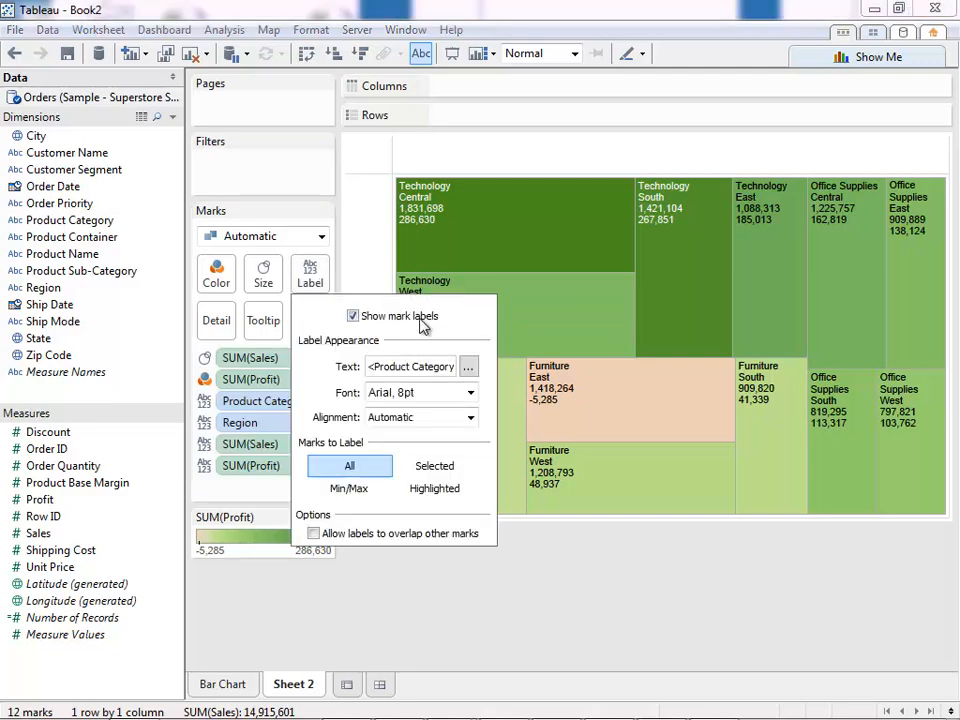
{"action": "left_click", "coordinate": [467, 366]}
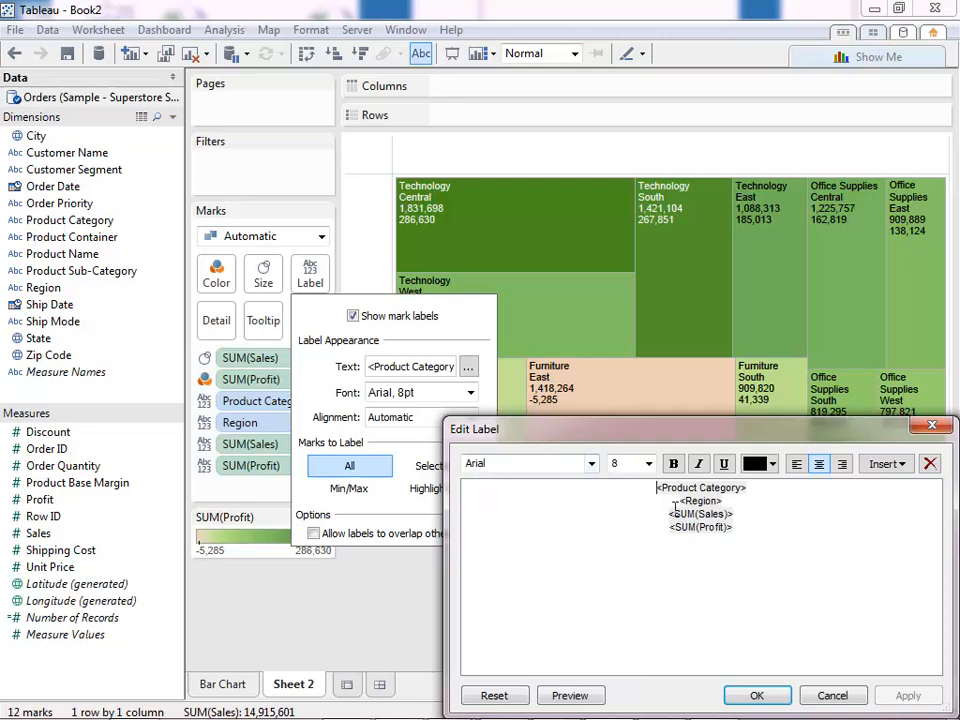
{"action": "left_click", "coordinate": [671, 514]}
{"action": "type", "text": "Sales:"}
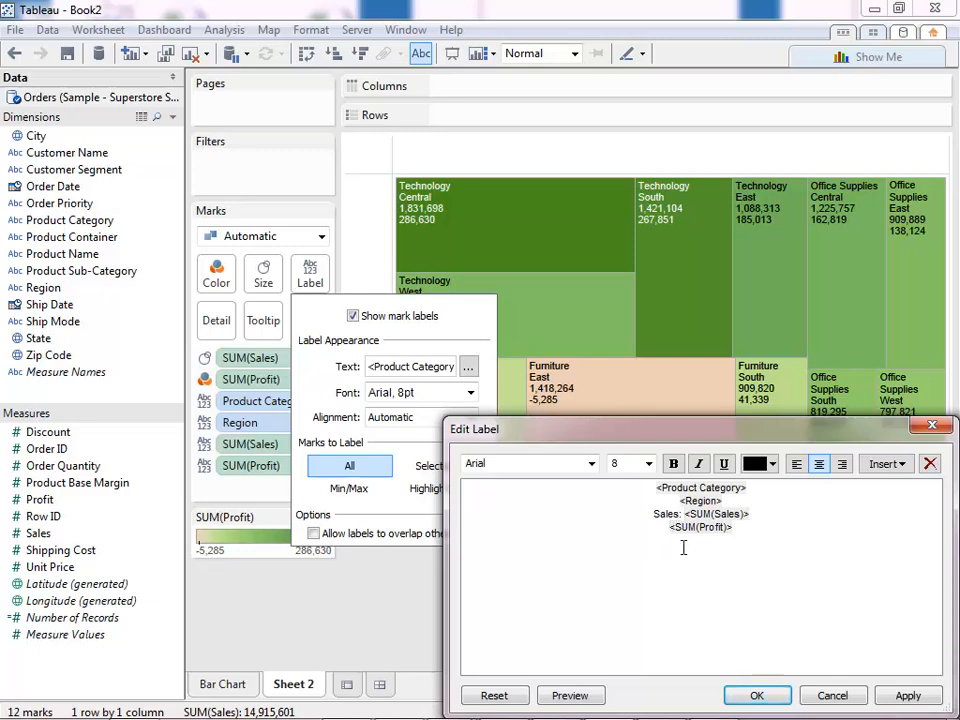
{"action": "key", "text": "Down"}
{"action": "type", "text": "Profit:"}
- Make the Product Category line of the label bold with a larger font size, and accept the label edits
{"action": "left_click_drag", "start_coordinate": [759, 489], "coordinate": [655, 488]}
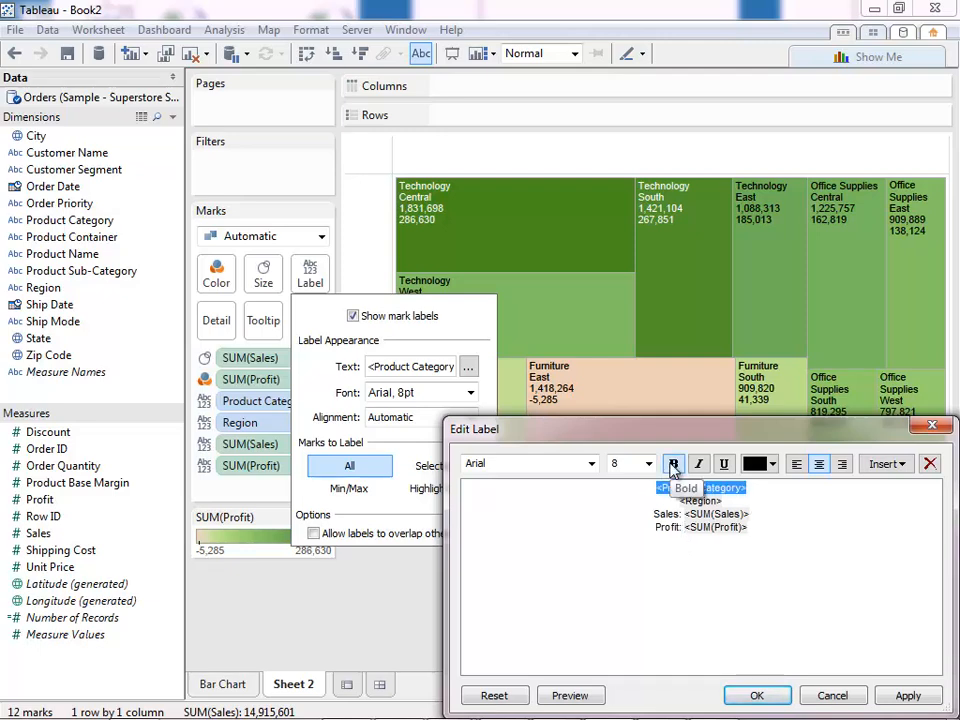
{"action": "left_click", "coordinate": [673, 466]}
{"action": "left_click", "coordinate": [649, 463]}
{"action": "left_click", "coordinate": [634, 502]}
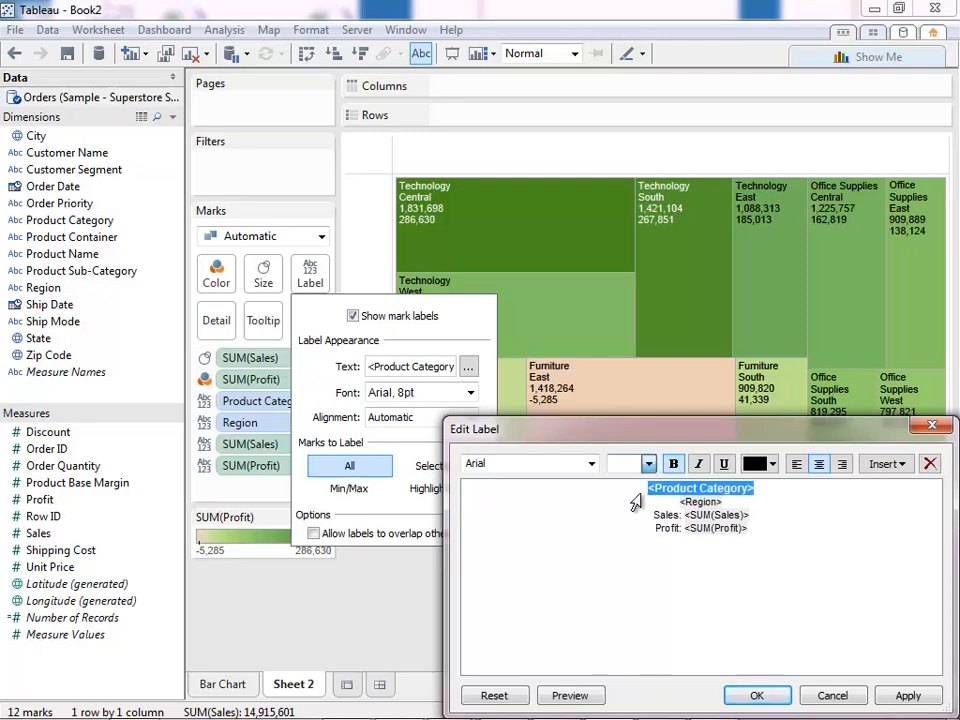
{"action": "left_click", "coordinate": [756, 695]}
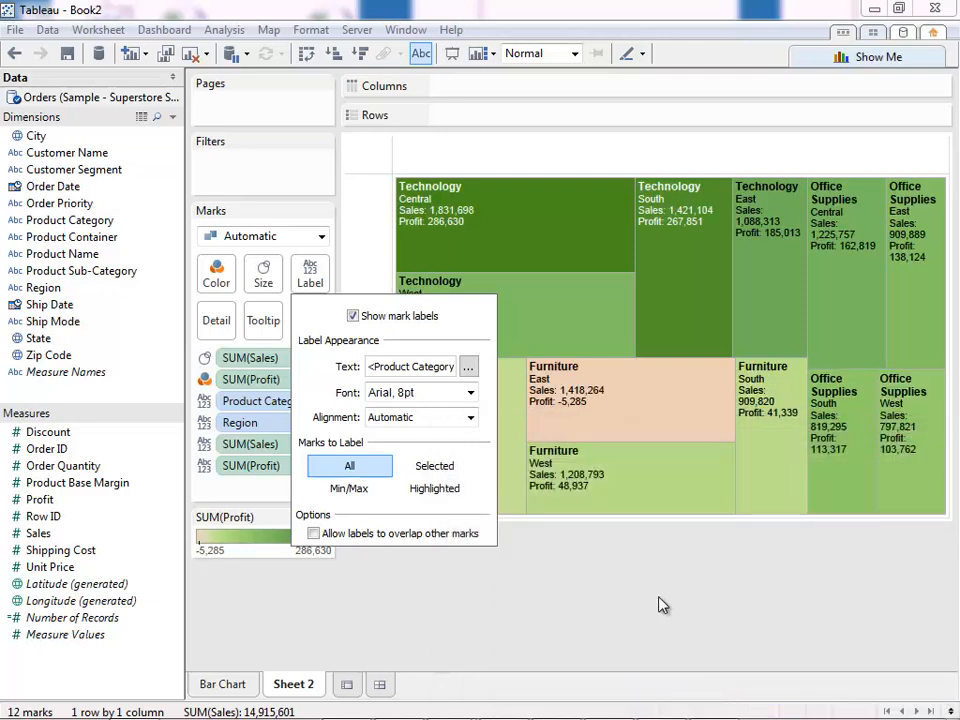
{"action": "left_click", "coordinate": [655, 603]}
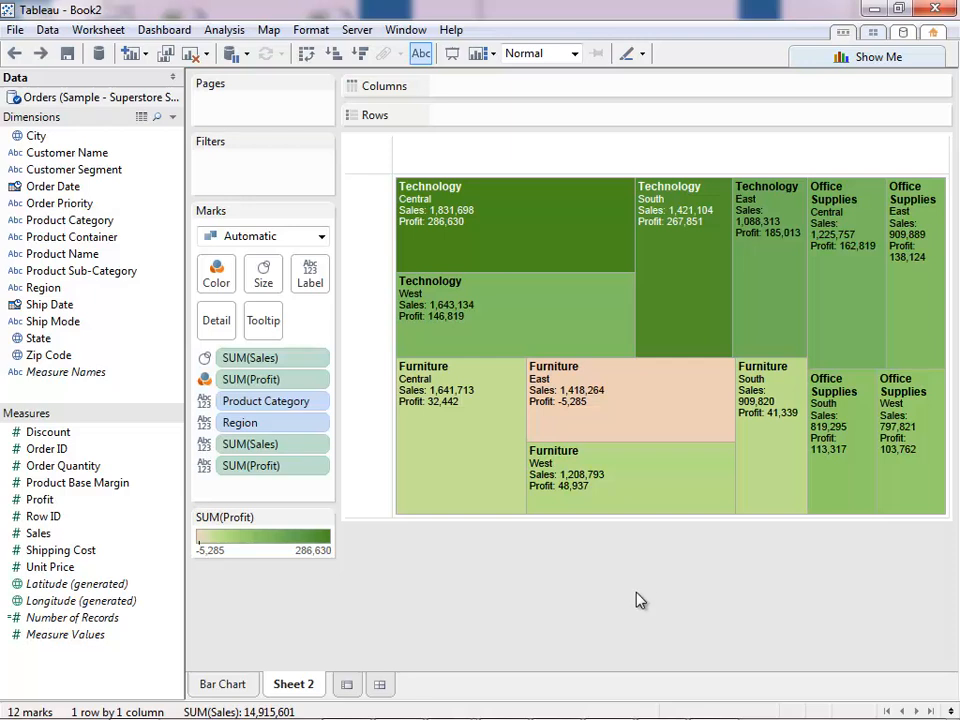
- Review the treemap's tooltip text and formatting options without changing them
{"action": "left_click", "coordinate": [267, 322]}
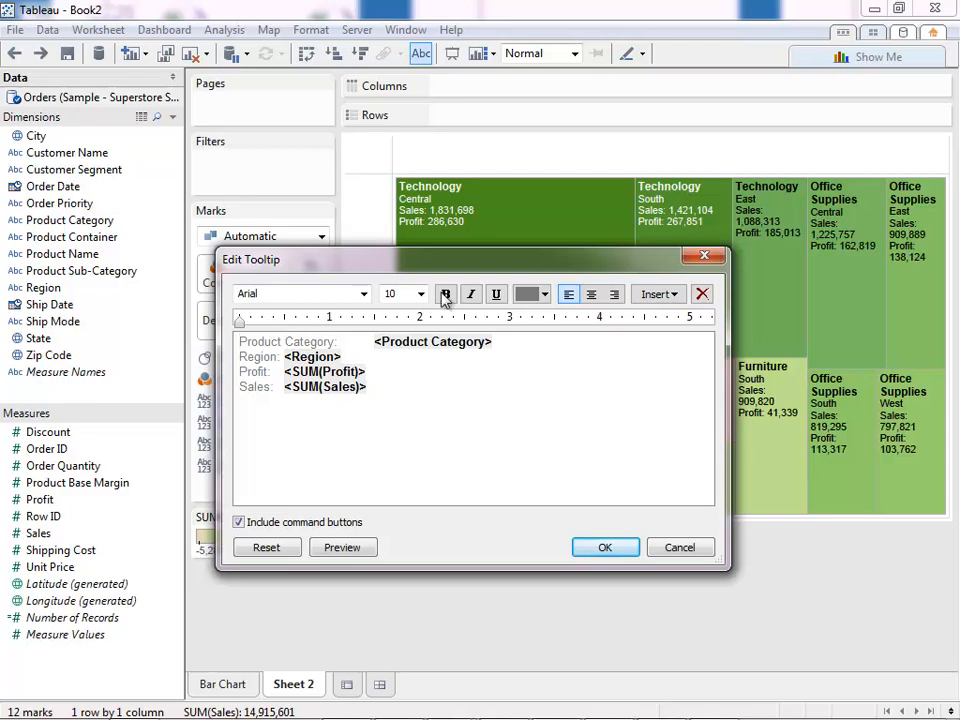
{"action": "left_click", "coordinate": [703, 256]}
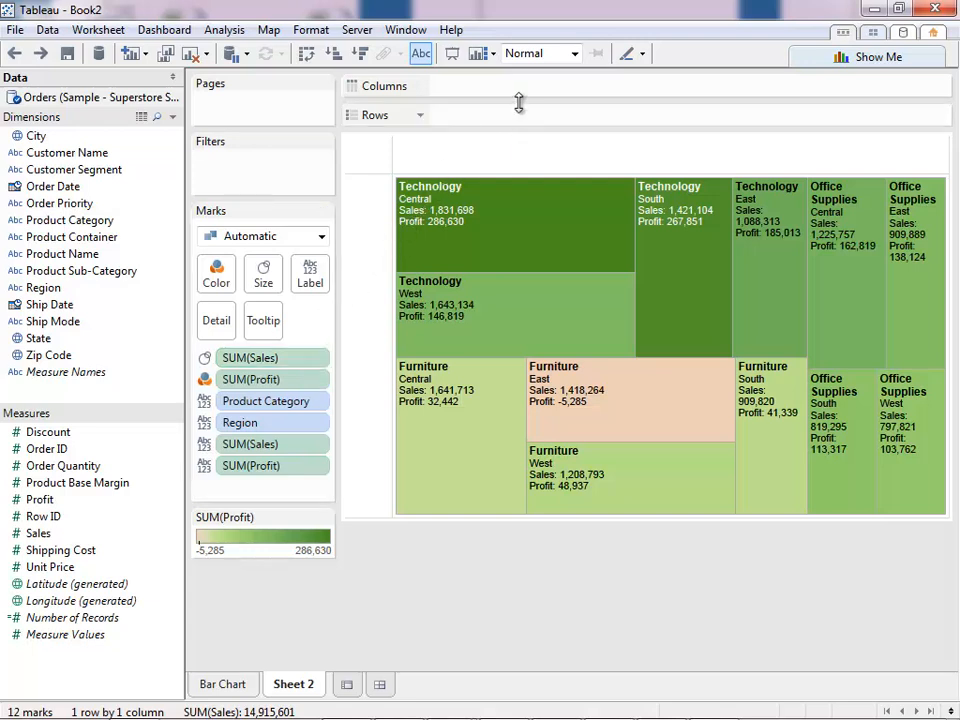
- Try fitting the treemap to Entire View, and restore the Normal fit
{"action": "left_click", "coordinate": [576, 55]}
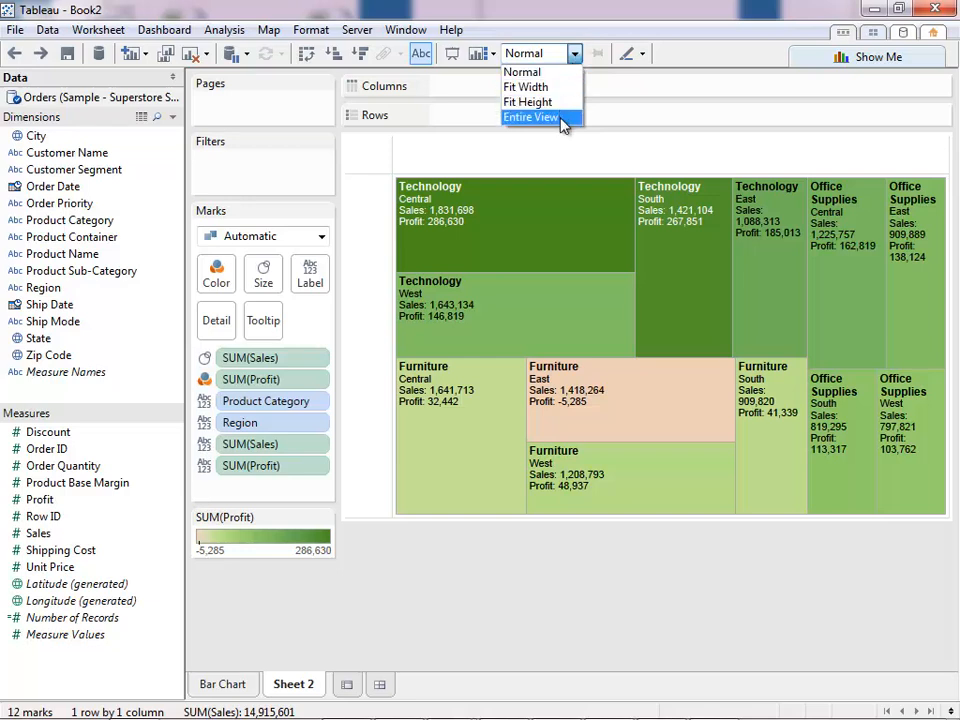
{"action": "left_click", "coordinate": [531, 117]}
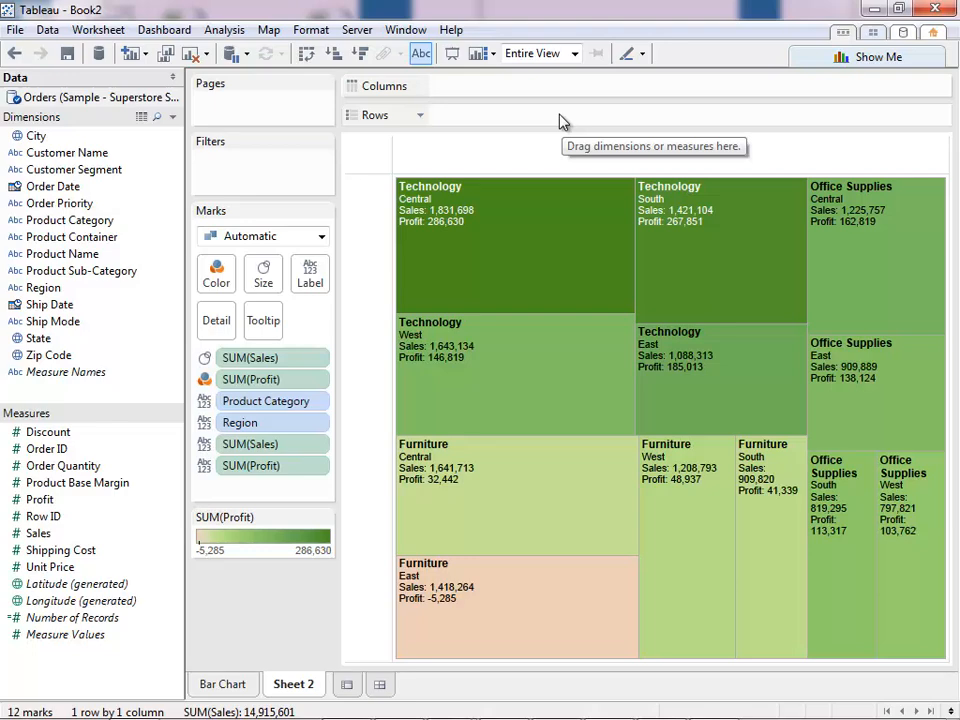
{"action": "left_click", "coordinate": [575, 54]}
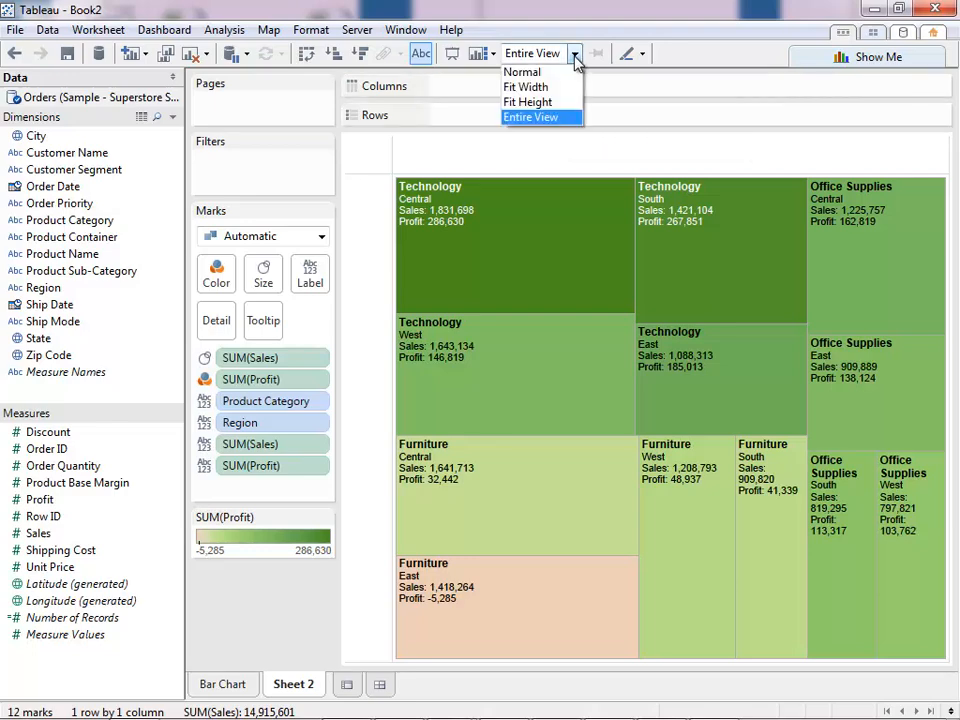
{"action": "left_click", "coordinate": [571, 71]}
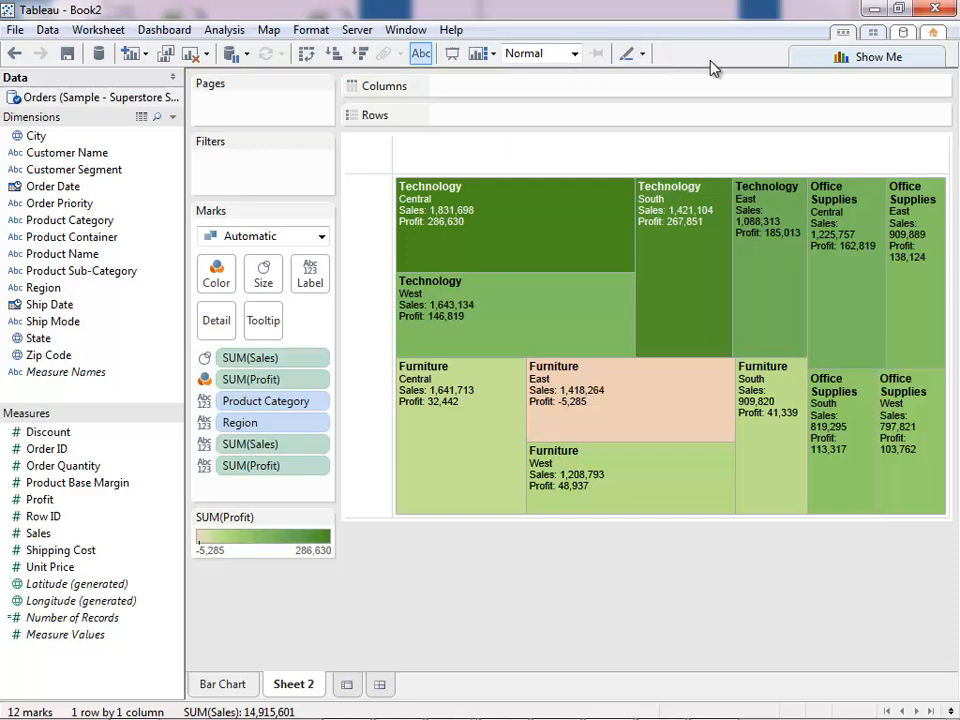
- Try showing the data as a scatter plot of Sales against Profit, and slightly reduce the size of its marks
{"action": "left_click", "coordinate": [797, 62]}
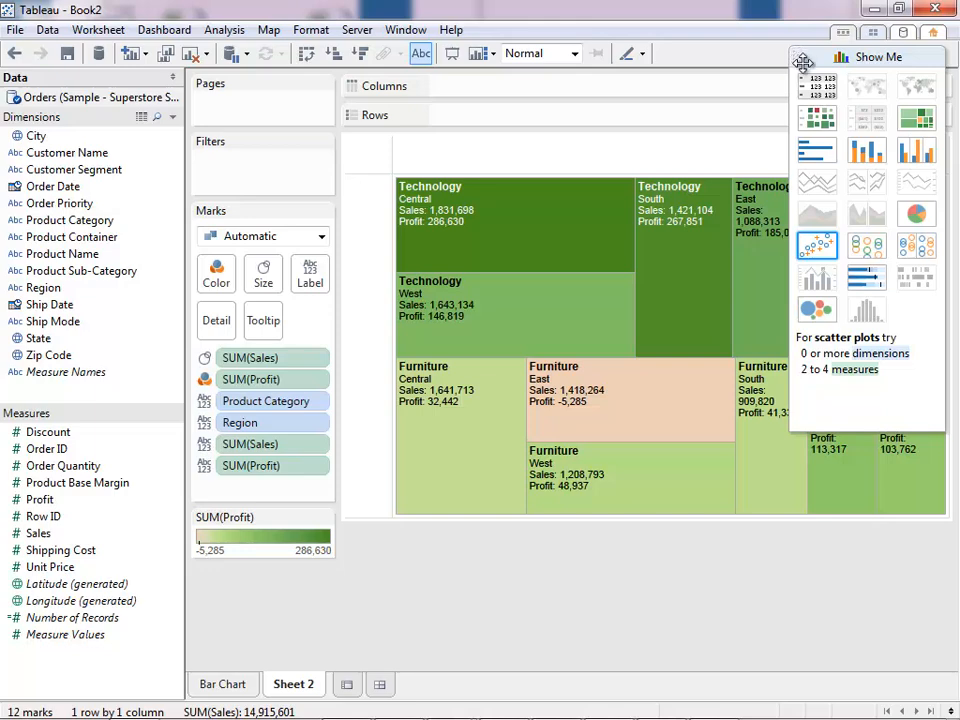
{"action": "left_click", "coordinate": [833, 254]}
{"action": "left_click", "coordinate": [825, 56]}
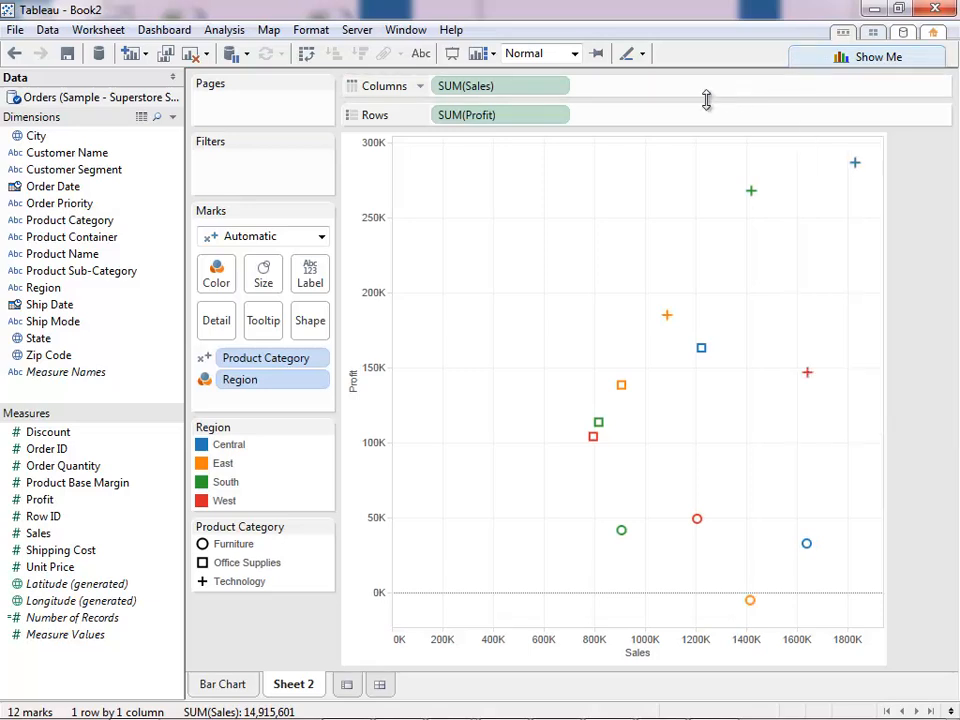
{"action": "left_click", "coordinate": [264, 275]}
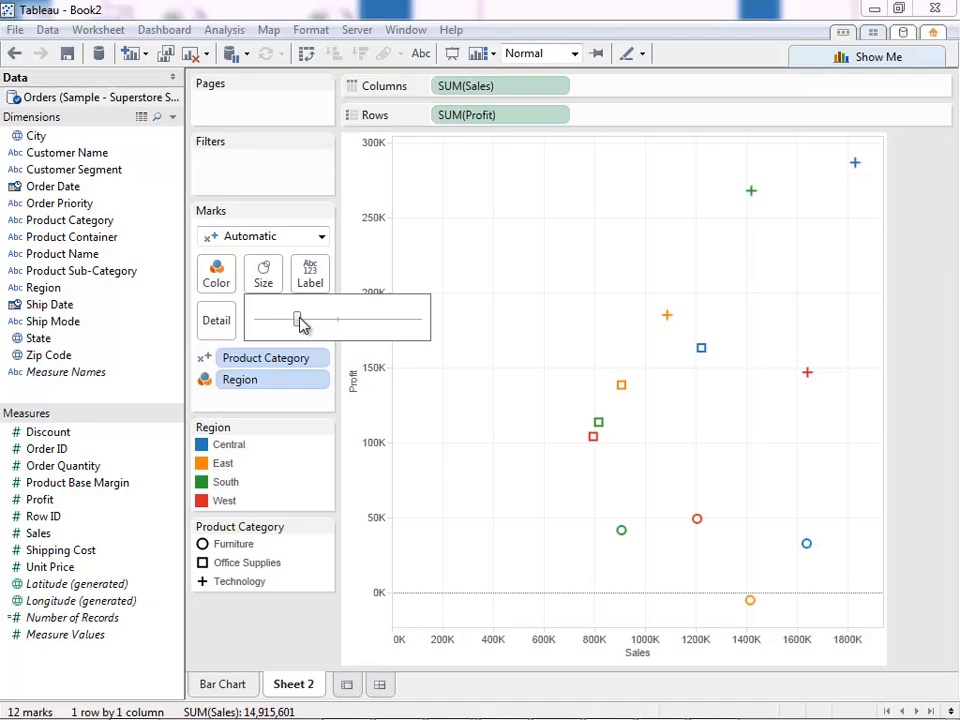
{"action": "mouse_move", "coordinate": [298, 320]}
{"action": "left_mouse_down"}
{"action": "mouse_move", "coordinate": [384, 325]}
{"action": "mouse_move", "coordinate": [296, 327]}
{"action": "left_mouse_up"}
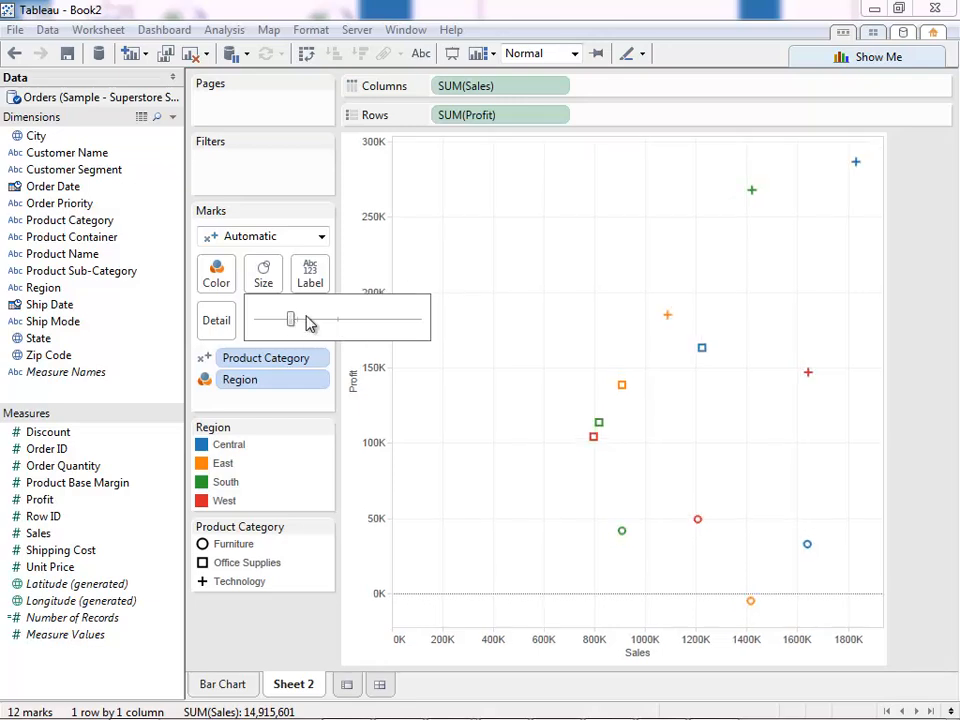
- Undo the mark size changes and the scatter plot to restore the labelled treemap
{"action": "left_click", "coordinate": [16, 54]}
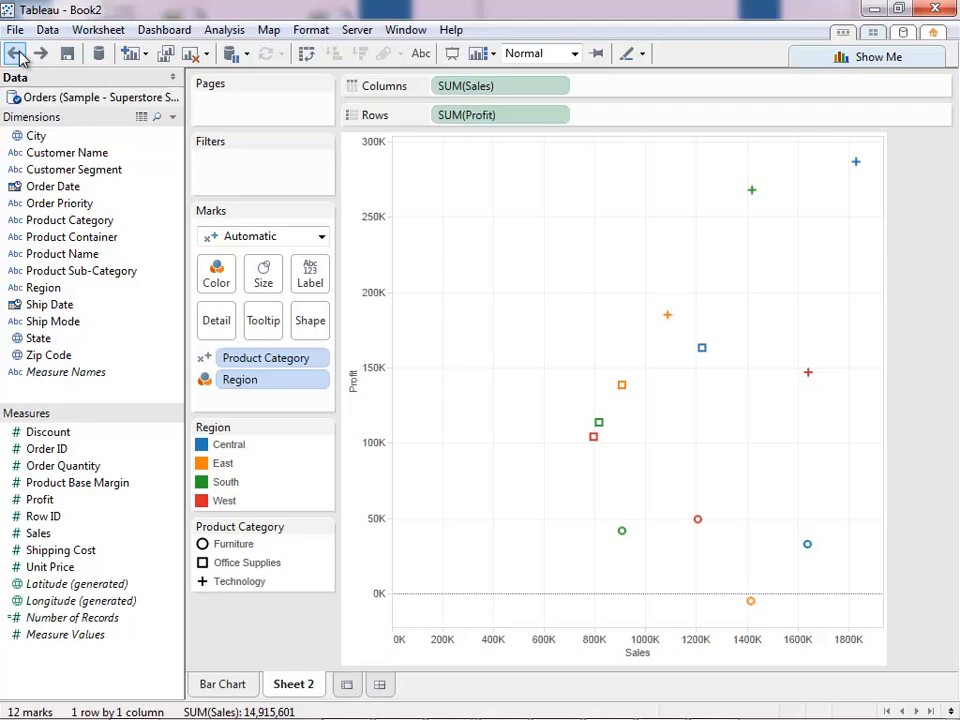
{"action": "left_click", "coordinate": [16, 54]}
{"action": "left_click", "coordinate": [16, 54]}
{"action": "left_click", "coordinate": [16, 54]}
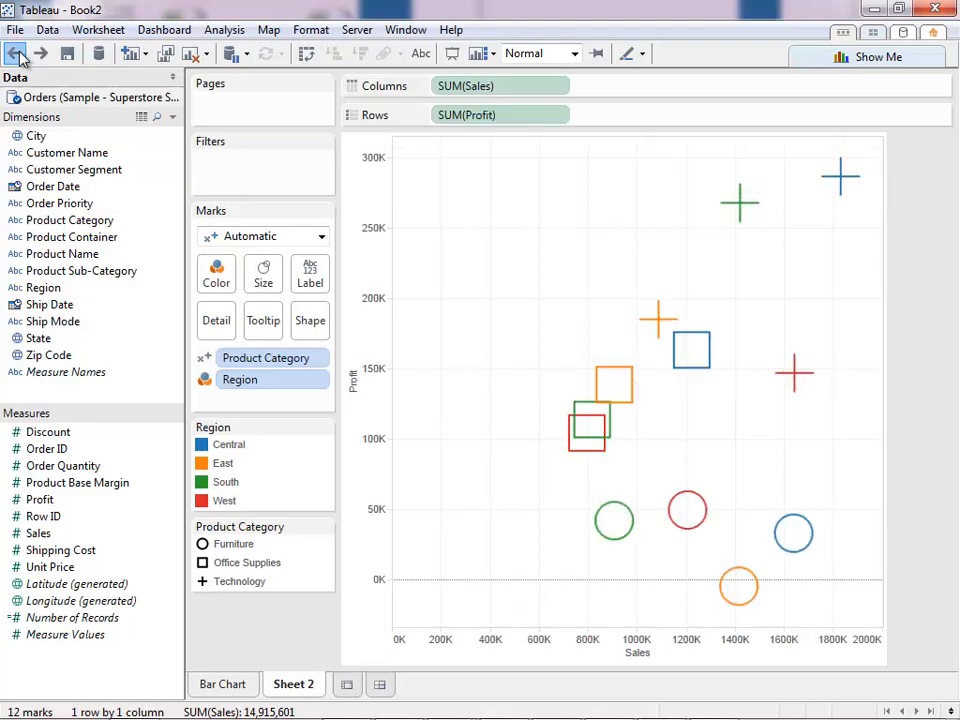
{"action": "left_click", "coordinate": [16, 54]}
{"action": "left_click", "coordinate": [16, 54]}
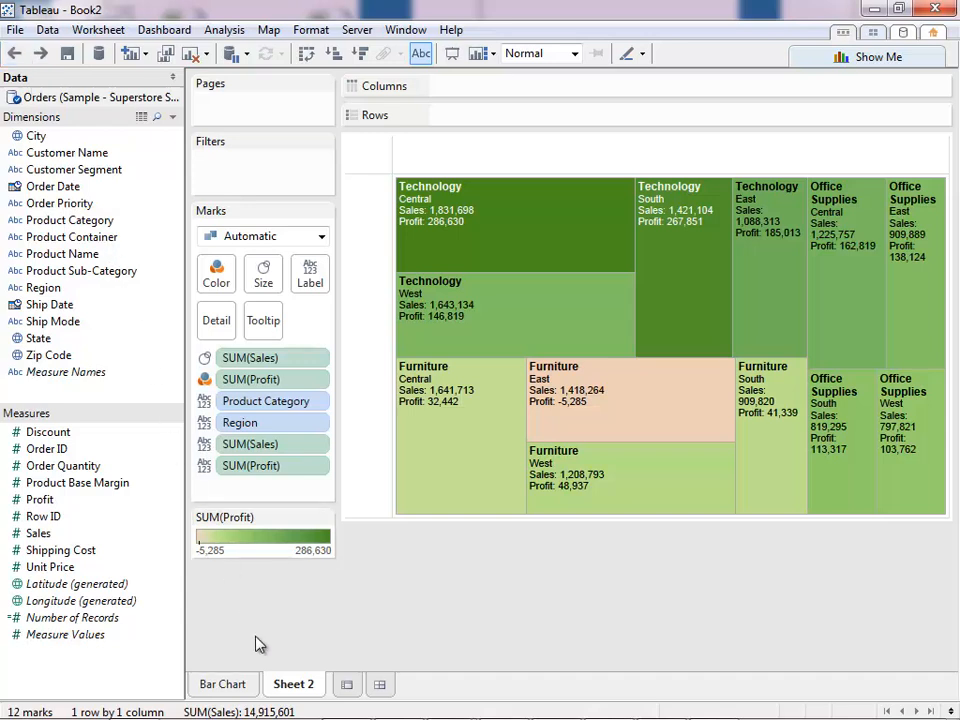
- Rename the treemap worksheet as "Tree Map"
{"action": "double_click", "coordinate": [293, 684]}
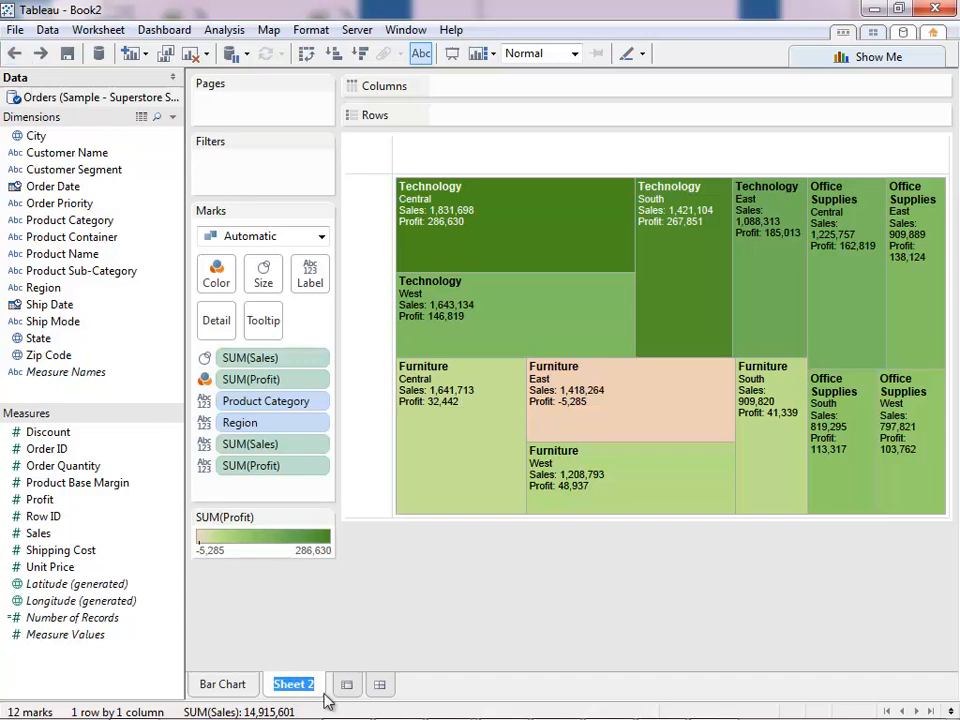
{"action": "type", "text": "Tree Map"}
{"action": "key", "text": "Return"}
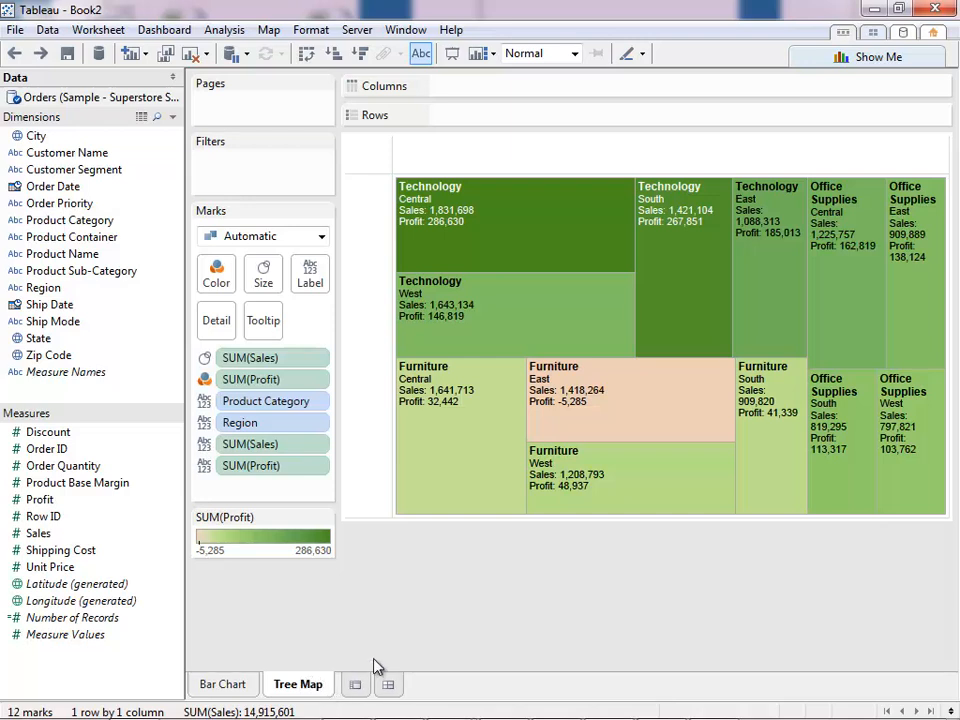
- Add a new worksheet and build a filled map of State colored by Profit
{"action": "left_click", "coordinate": [355, 684]}
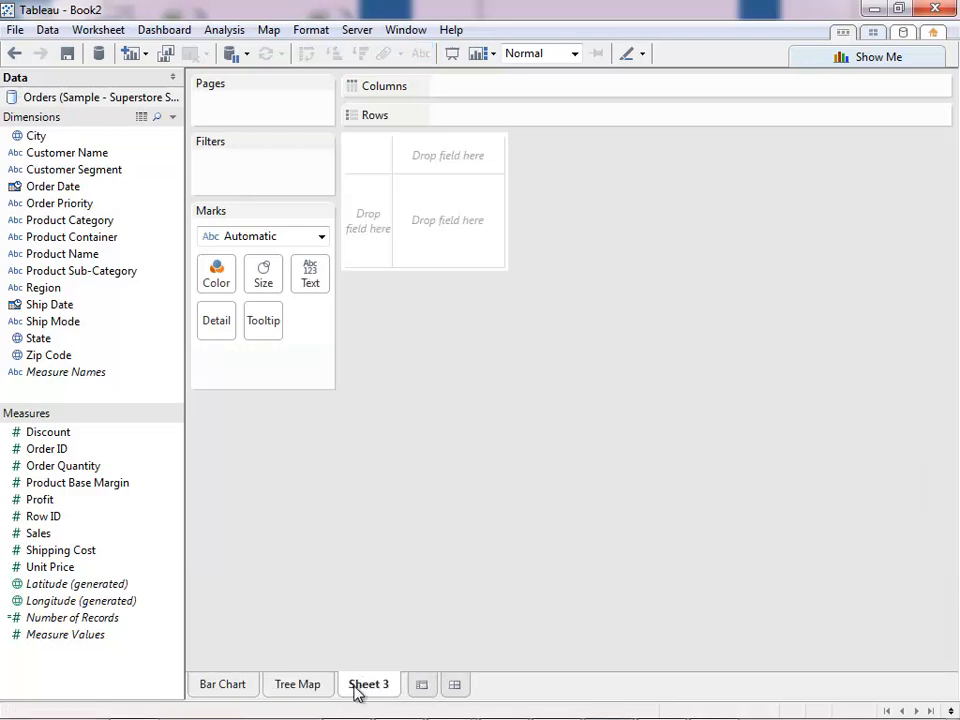
{"action": "left_click", "coordinate": [806, 59]}
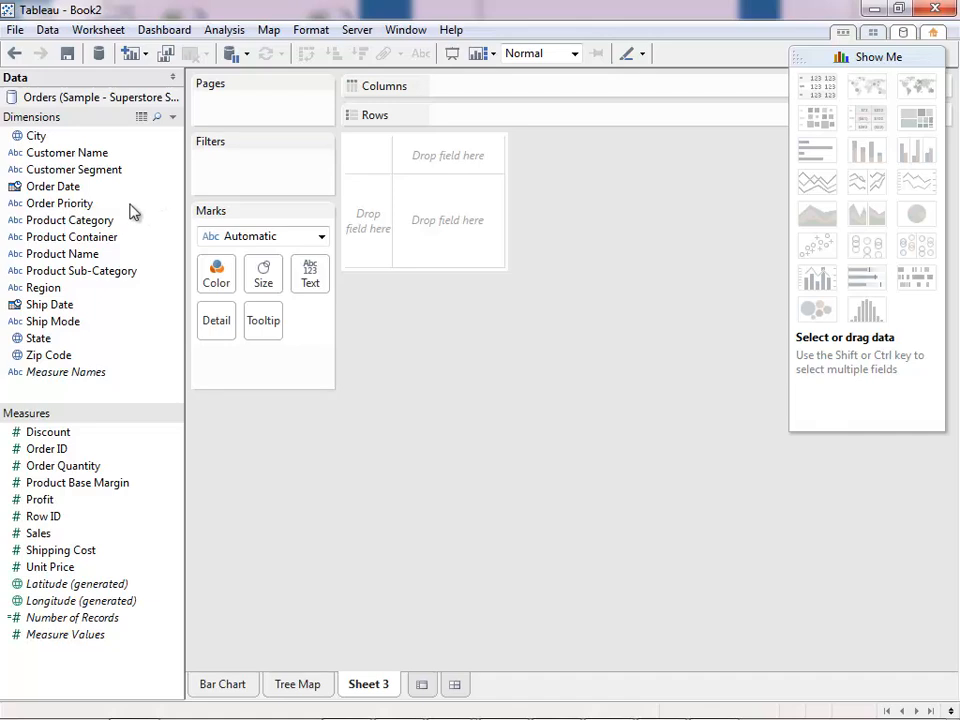
{"action": "left_click", "coordinate": [38, 339]}
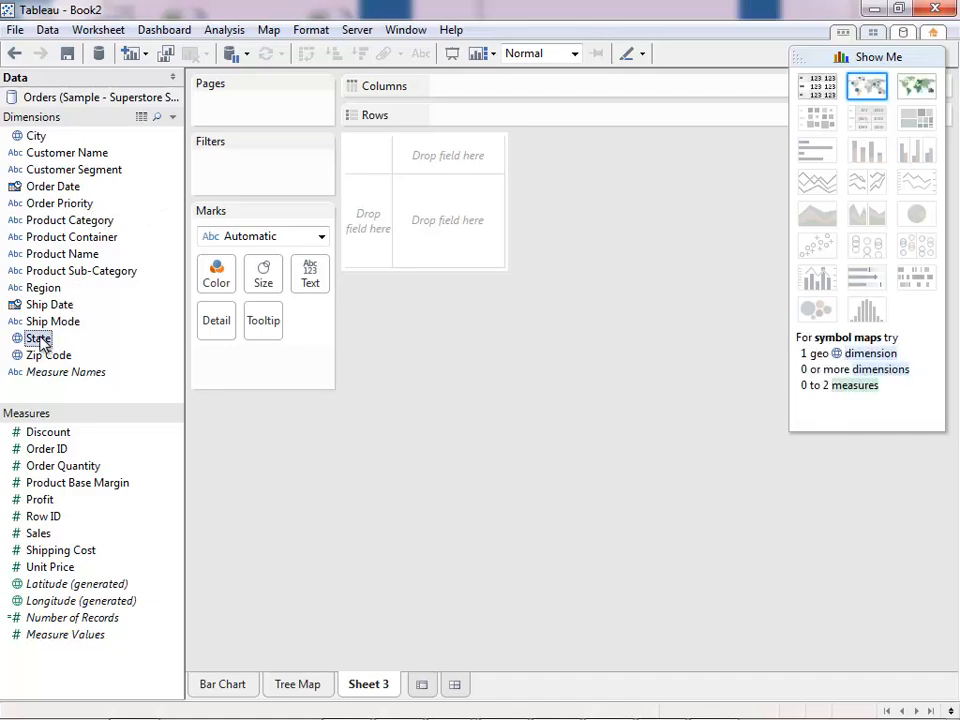
{"action": "left_click", "coordinate": [42, 501], "text": "ctrl"}
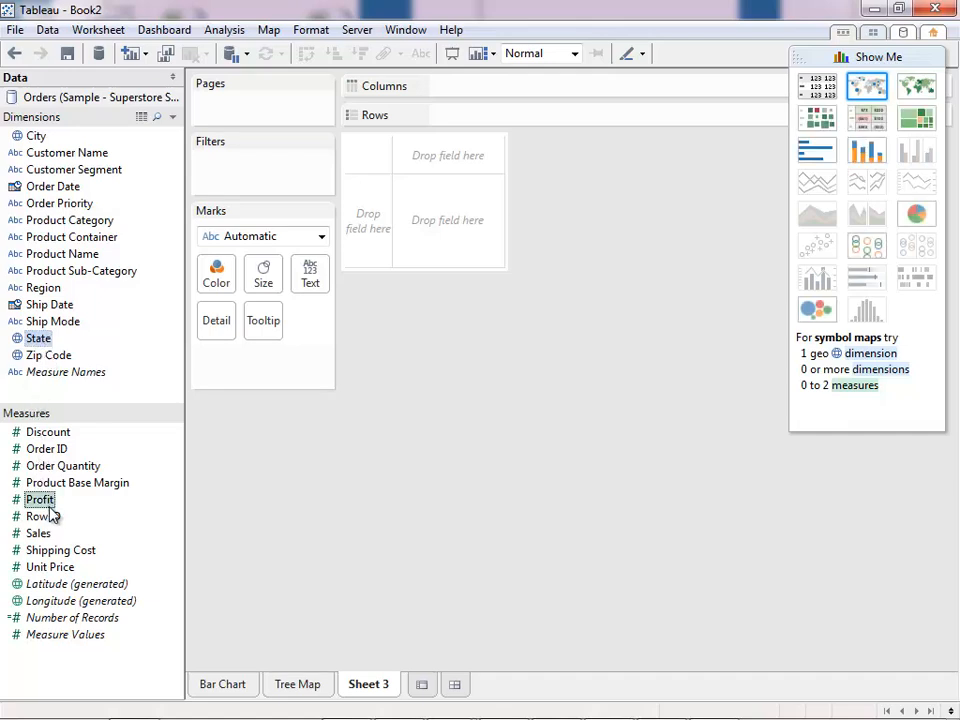
{"action": "left_click", "coordinate": [926, 90]}
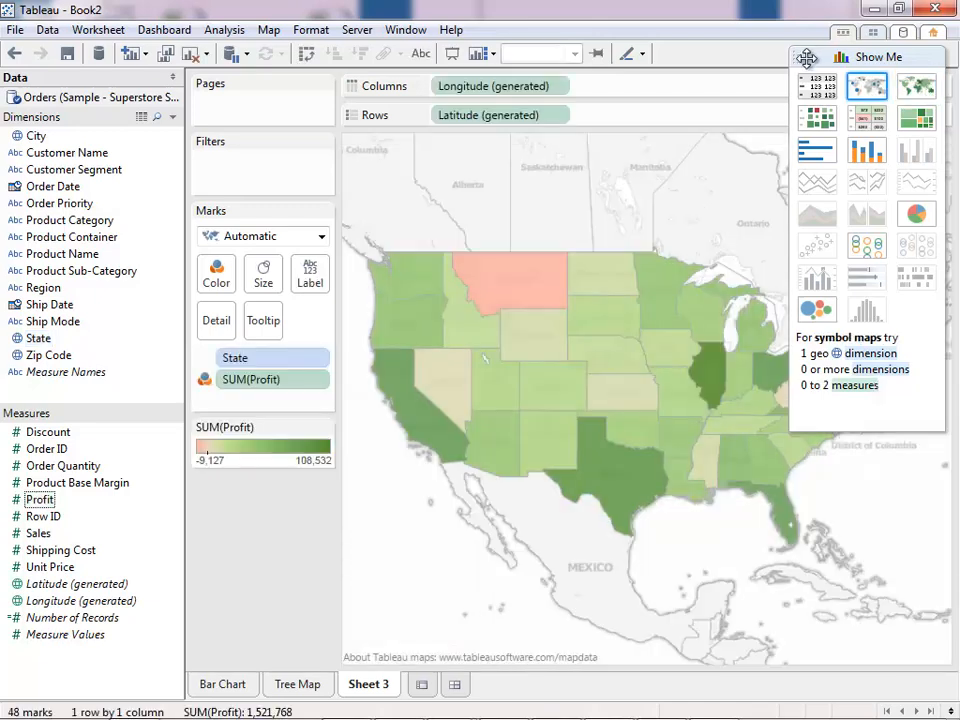
{"action": "left_click", "coordinate": [806, 58]}
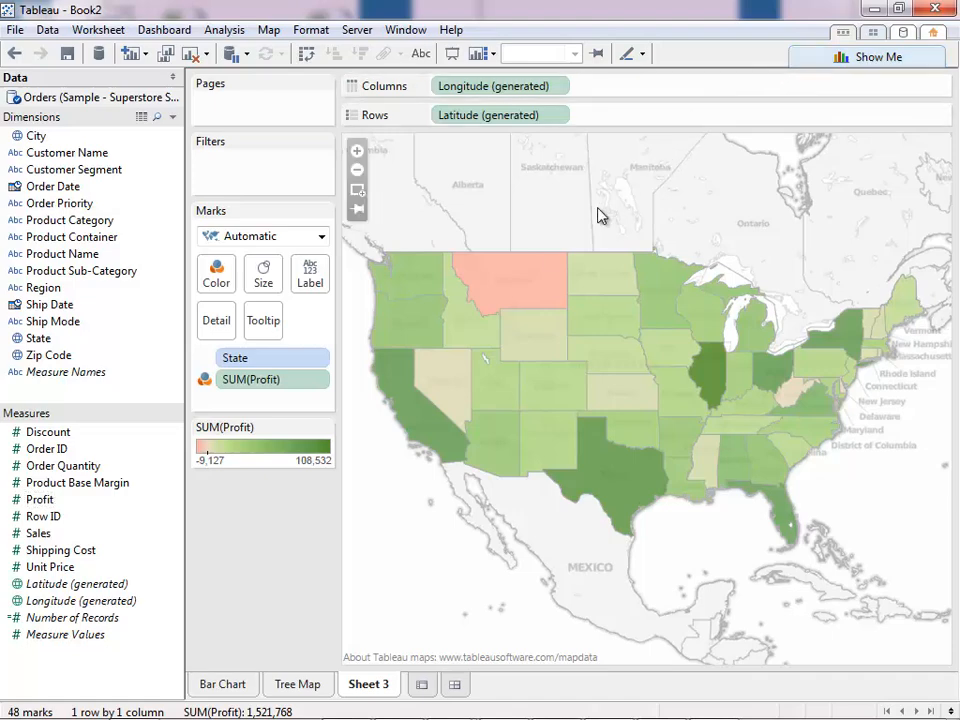
- Show a quick filter for Product Category on the profit map
{"action": "mouse_move", "coordinate": [533, 270]}
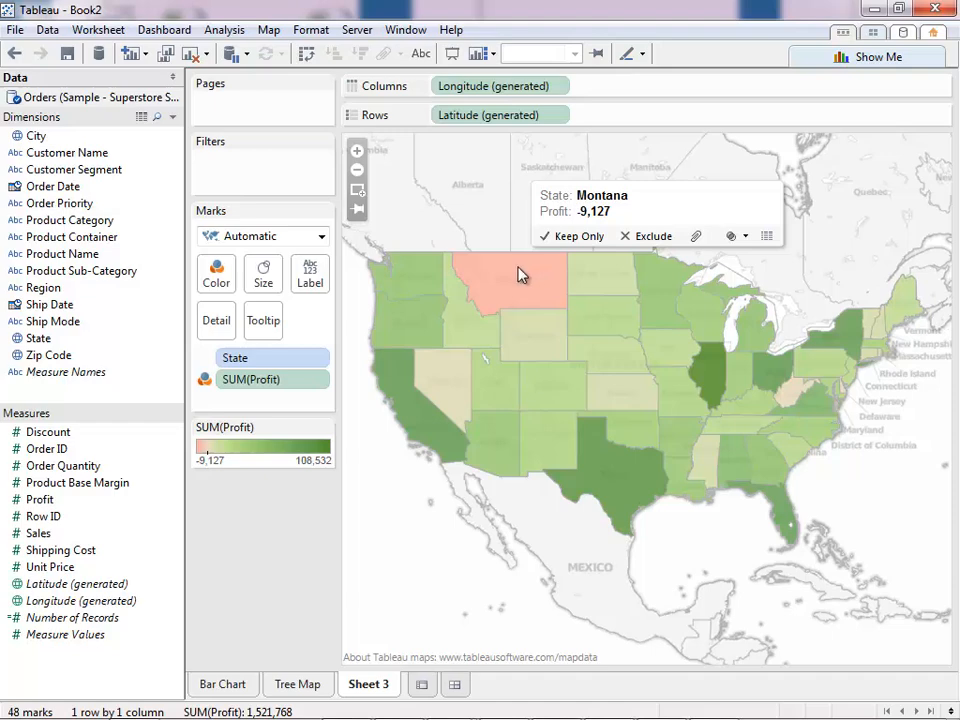
{"action": "mouse_move", "coordinate": [420, 279]}
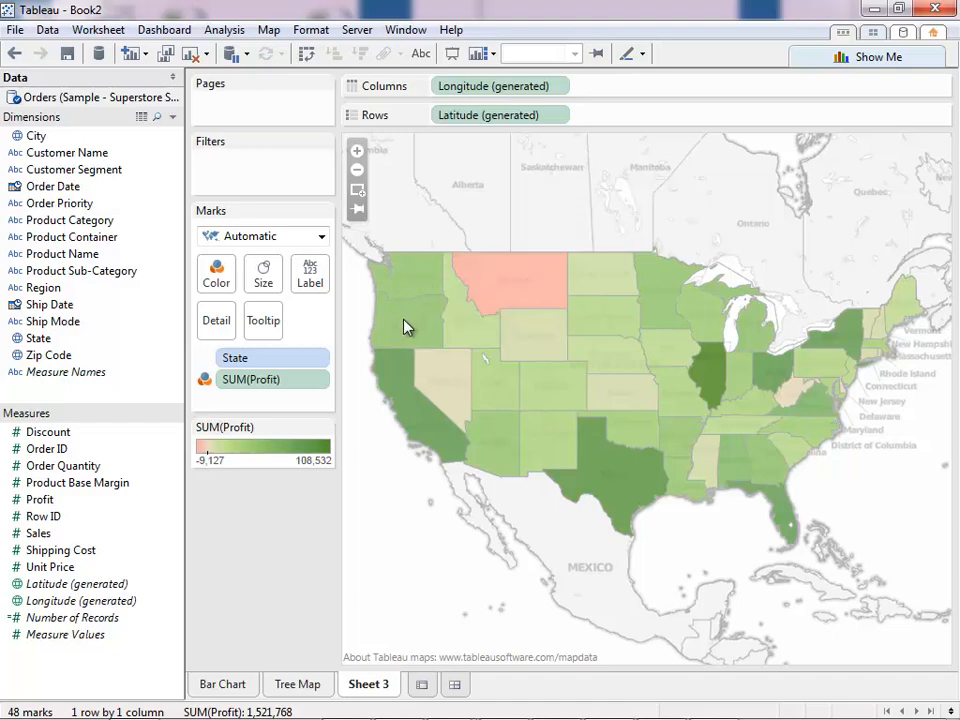
{"action": "mouse_move", "coordinate": [405, 410]}
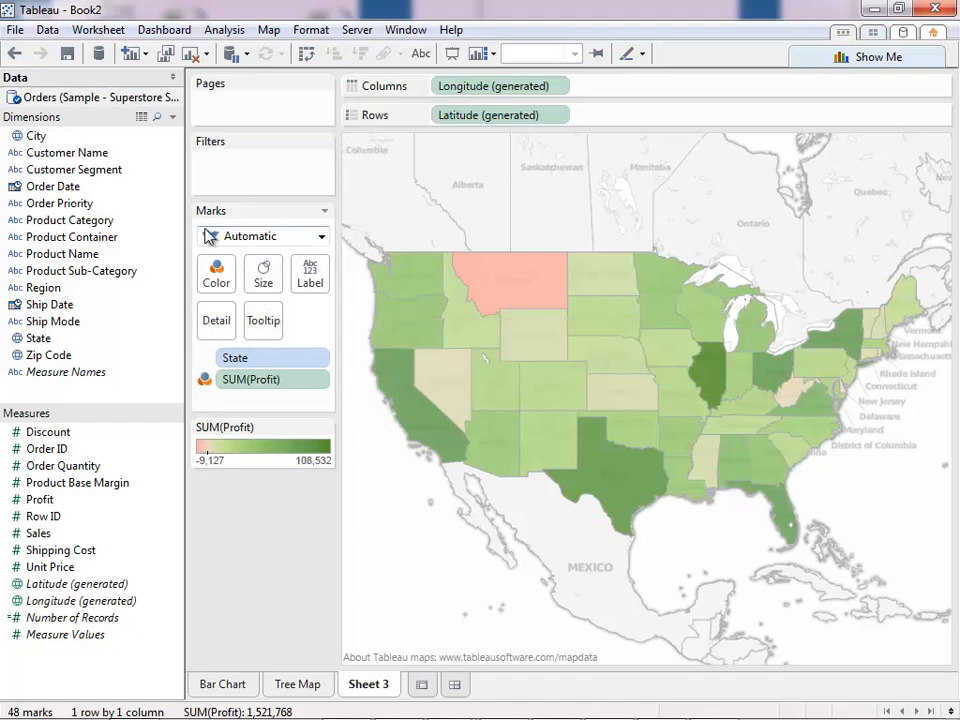
{"action": "right_click", "coordinate": [100, 226]}
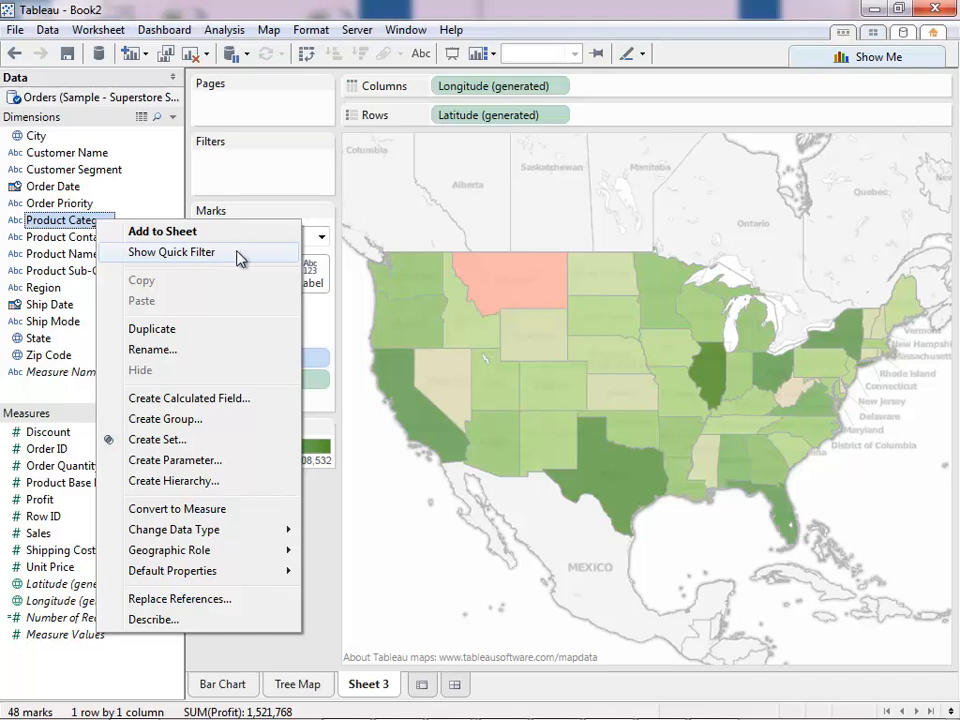
{"action": "left_click", "coordinate": [171, 252]}
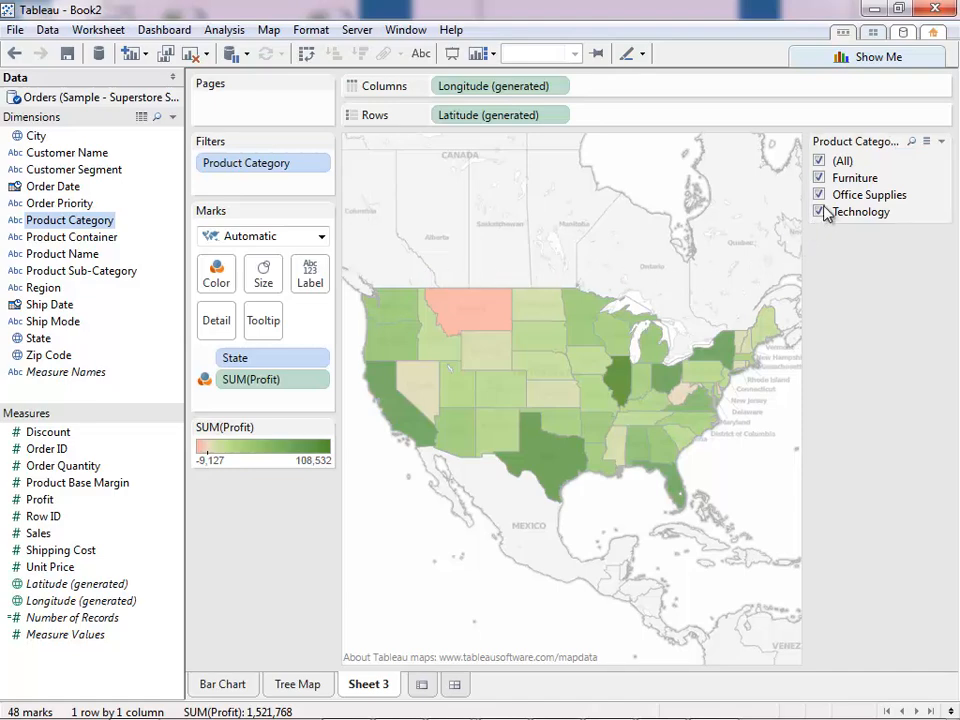
- Filter the map to Furniture, Office Supplies and Technology, one category at a time
{"action": "left_click", "coordinate": [820, 160]}
{"action": "left_click", "coordinate": [820, 178]}
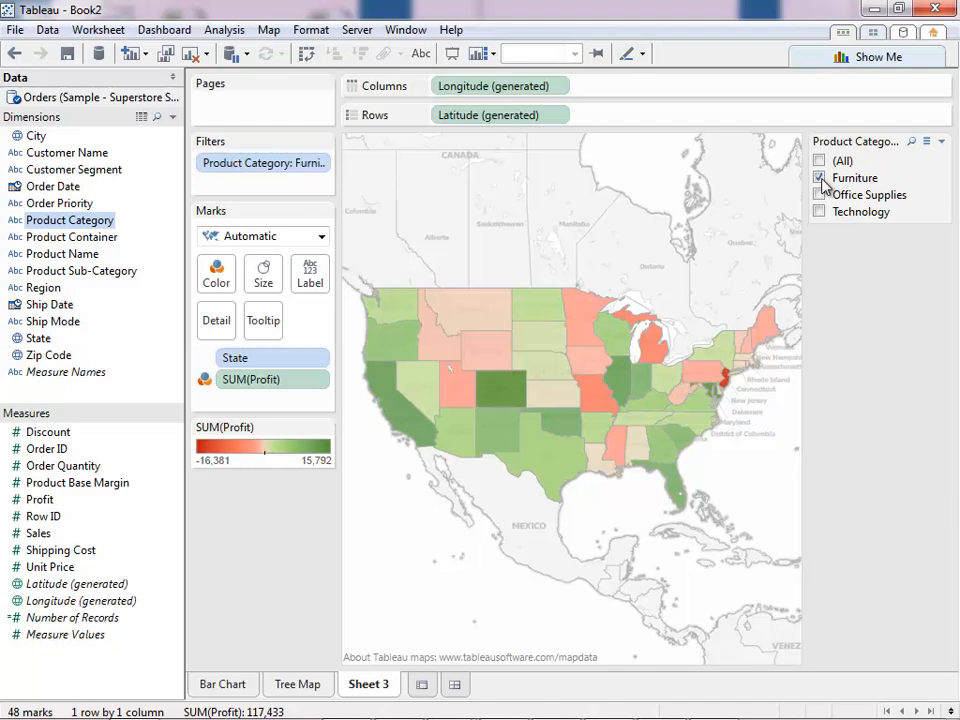
{"action": "left_click", "coordinate": [820, 178]}
{"action": "left_click", "coordinate": [820, 195]}
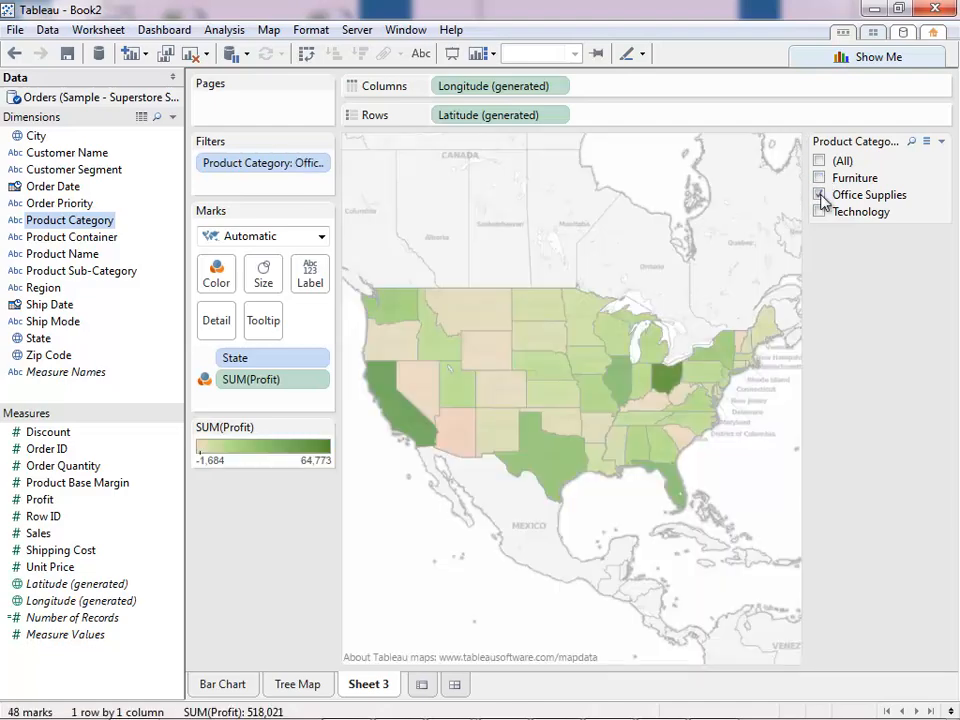
{"action": "left_click", "coordinate": [820, 195]}
{"action": "left_click", "coordinate": [820, 212]}
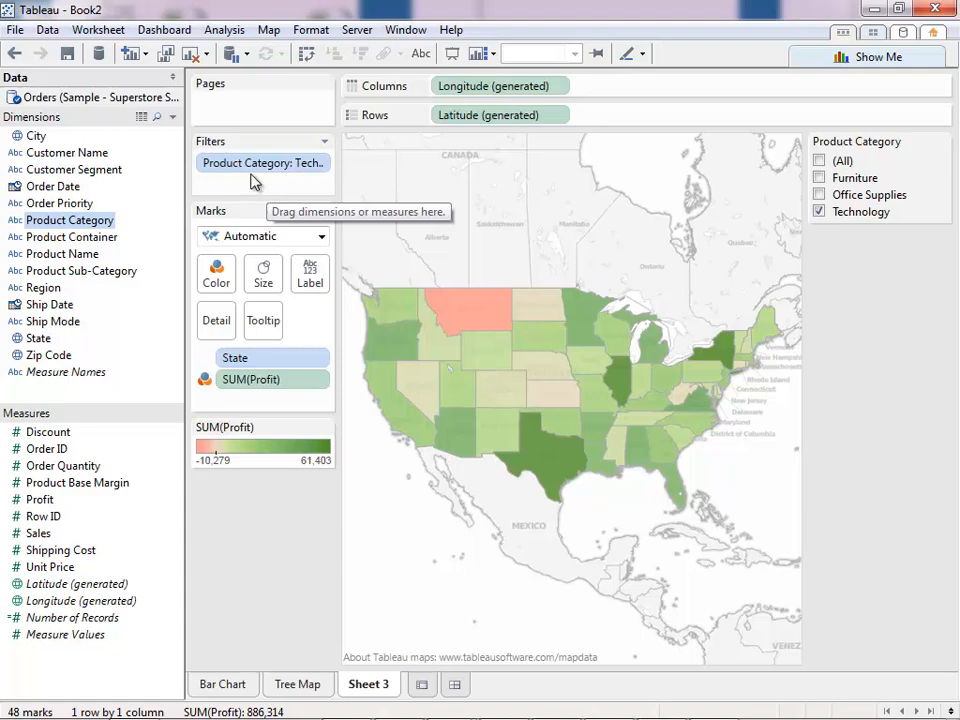
- Undo the category selections and the Product Category quick filter on the map
{"action": "left_click", "coordinate": [16, 55]}
{"action": "left_click", "coordinate": [16, 55]}
{"action": "left_click", "coordinate": [16, 55]}
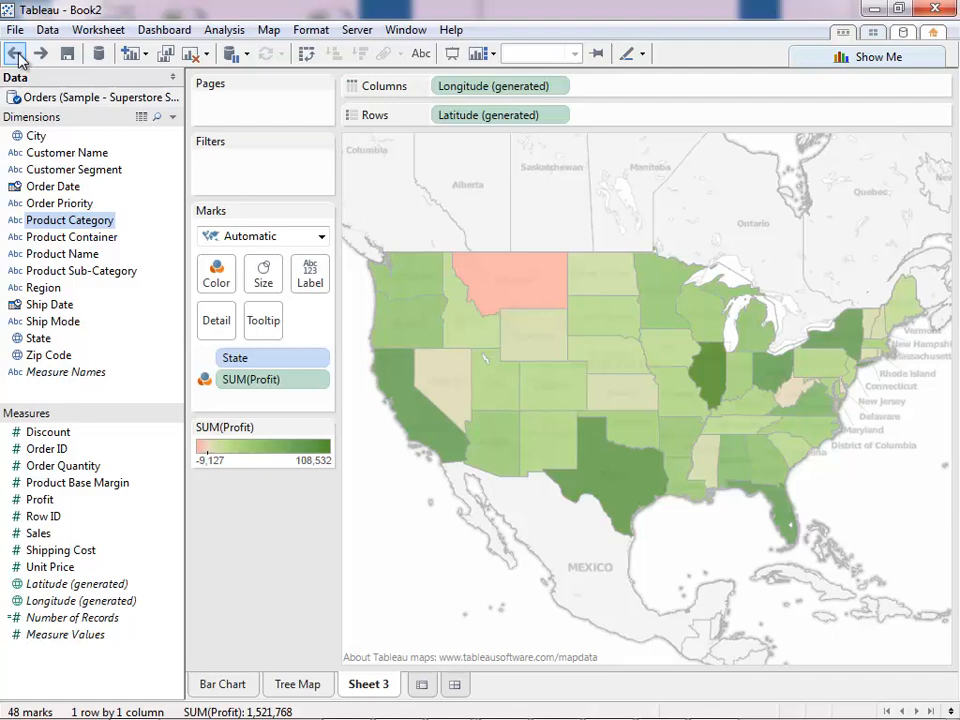
- Add Product Category as a map filter with Furniture, Office Supplies and Technology all selected
{"action": "right_click", "coordinate": [52, 221]}
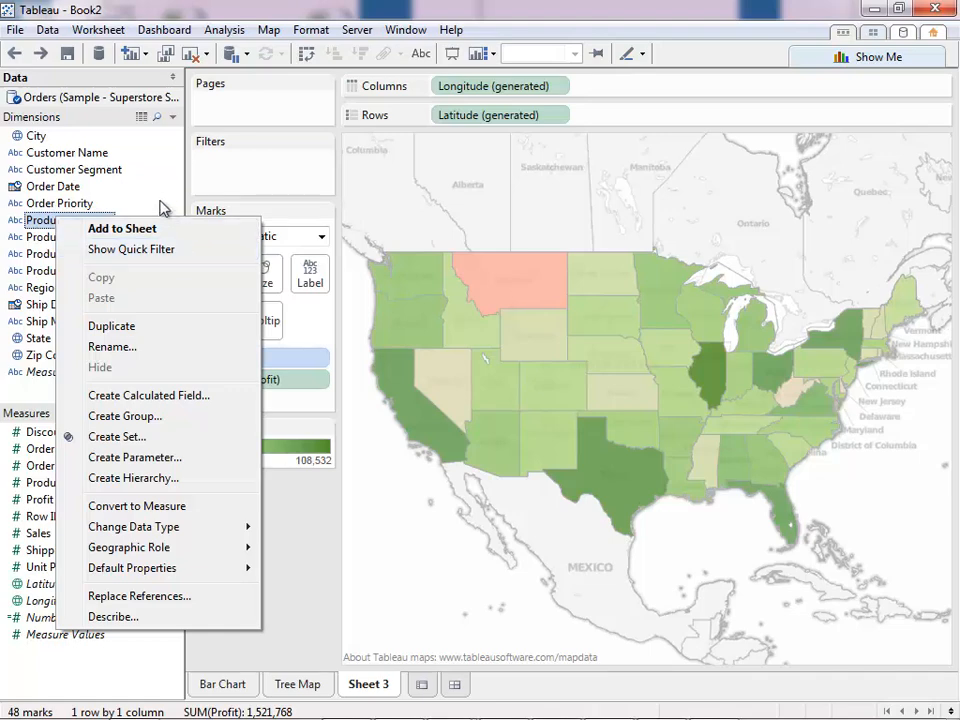
{"action": "left_click", "coordinate": [142, 190]}
{"action": "left_click", "coordinate": [92, 216]}
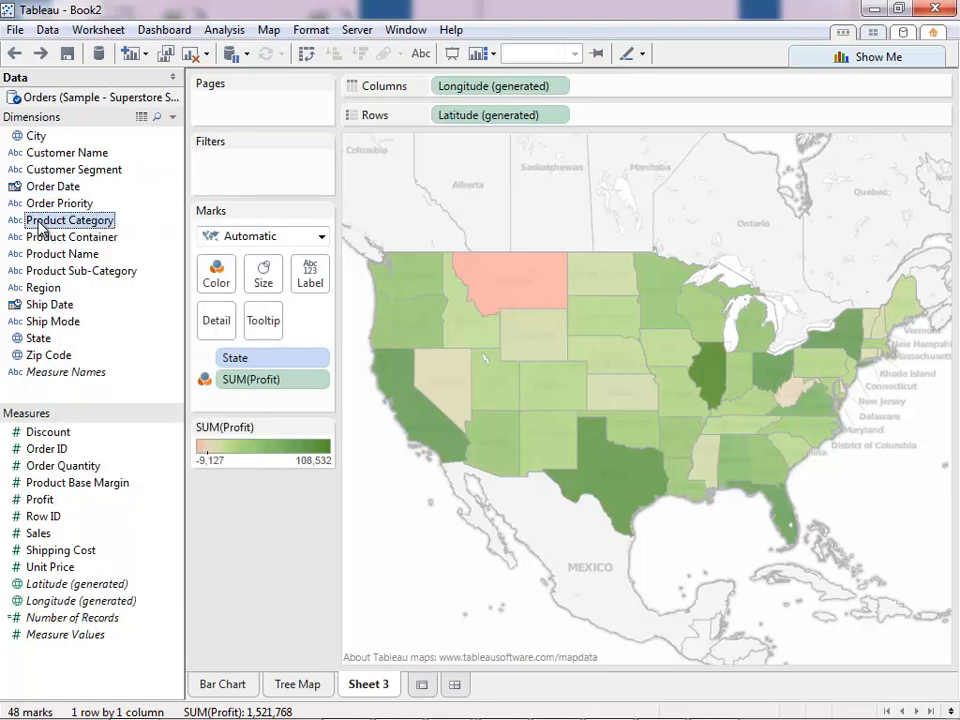
{"action": "left_click_drag", "start_coordinate": [40, 228], "coordinate": [252, 170]}
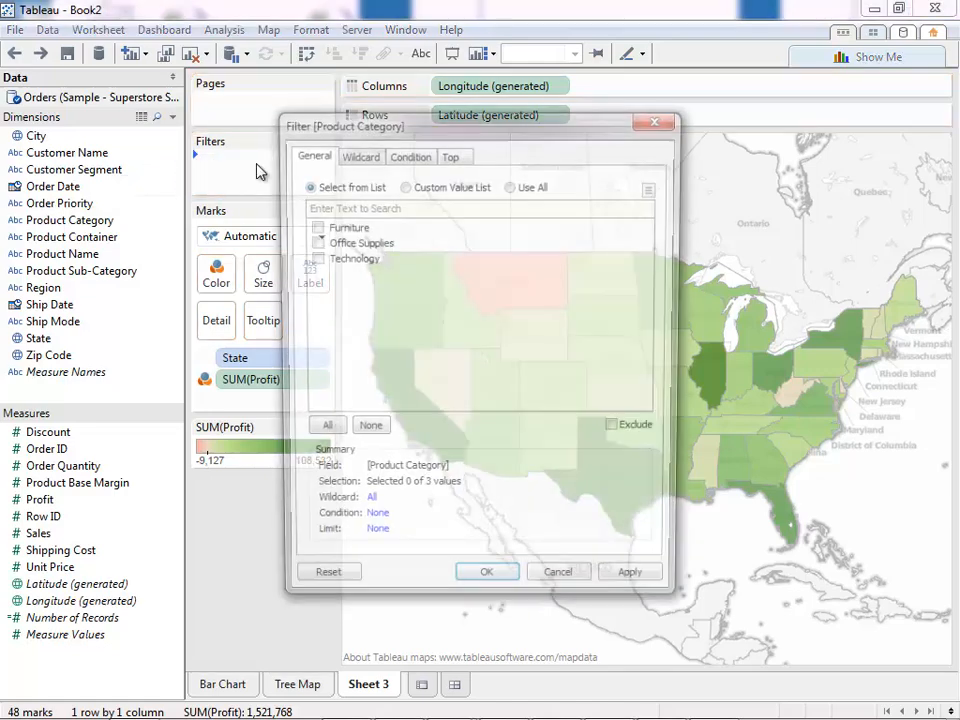
{"action": "left_click", "coordinate": [312, 227]}
{"action": "left_click", "coordinate": [313, 243]}
{"action": "left_click", "coordinate": [313, 258]}
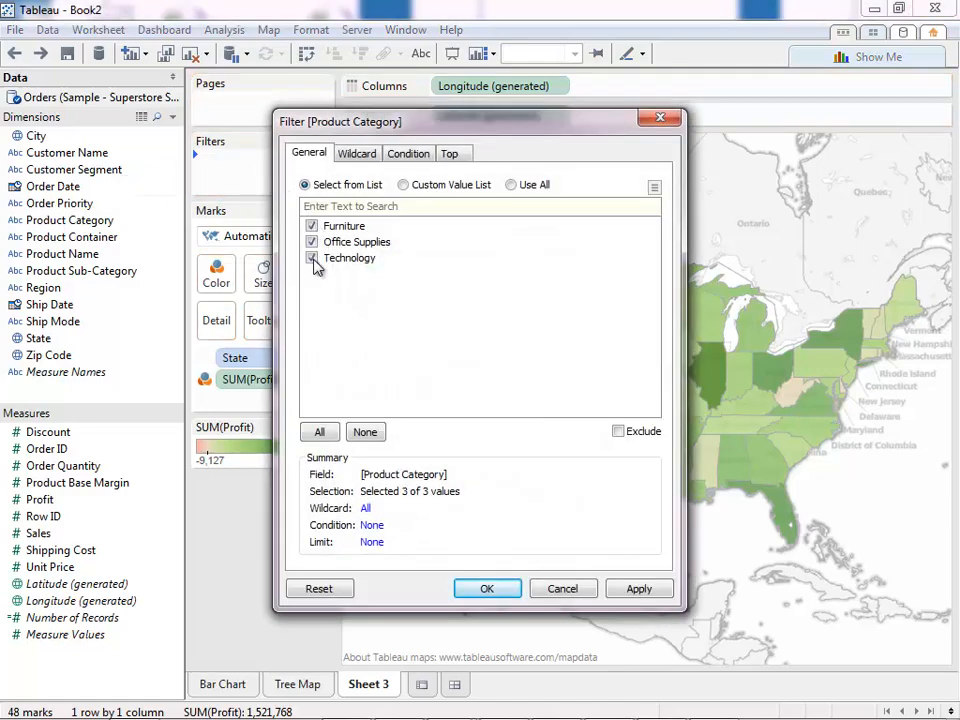
{"action": "left_click", "coordinate": [487, 588]}
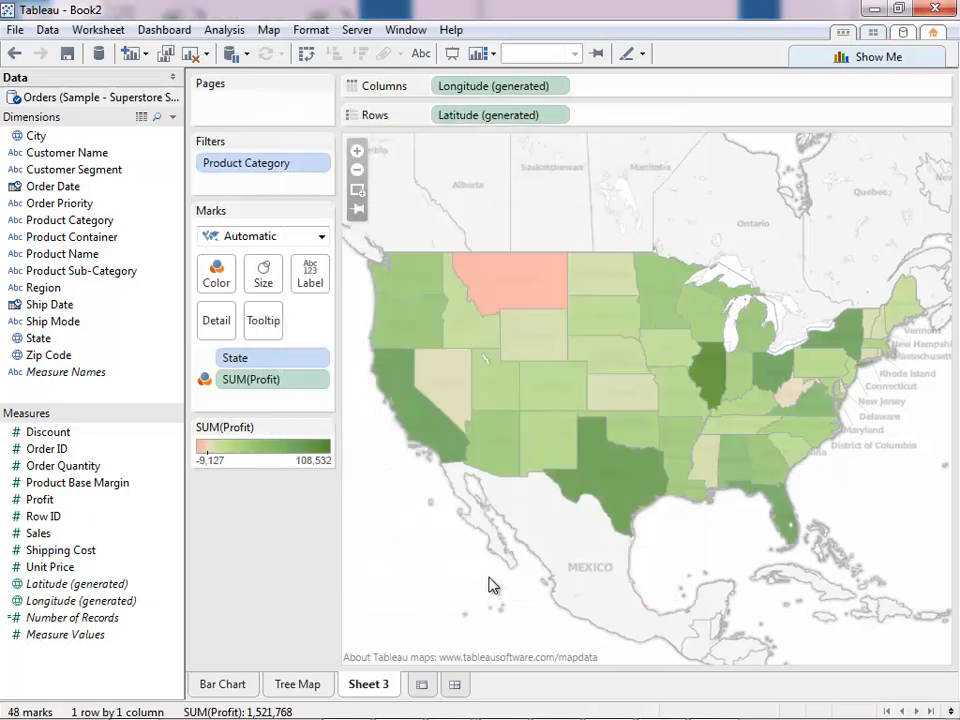
- Show the Product Category quick filter from the applied filter and set it to Single Value (List)
{"action": "right_click", "coordinate": [300, 168]}
{"action": "left_click", "coordinate": [440, 200]}
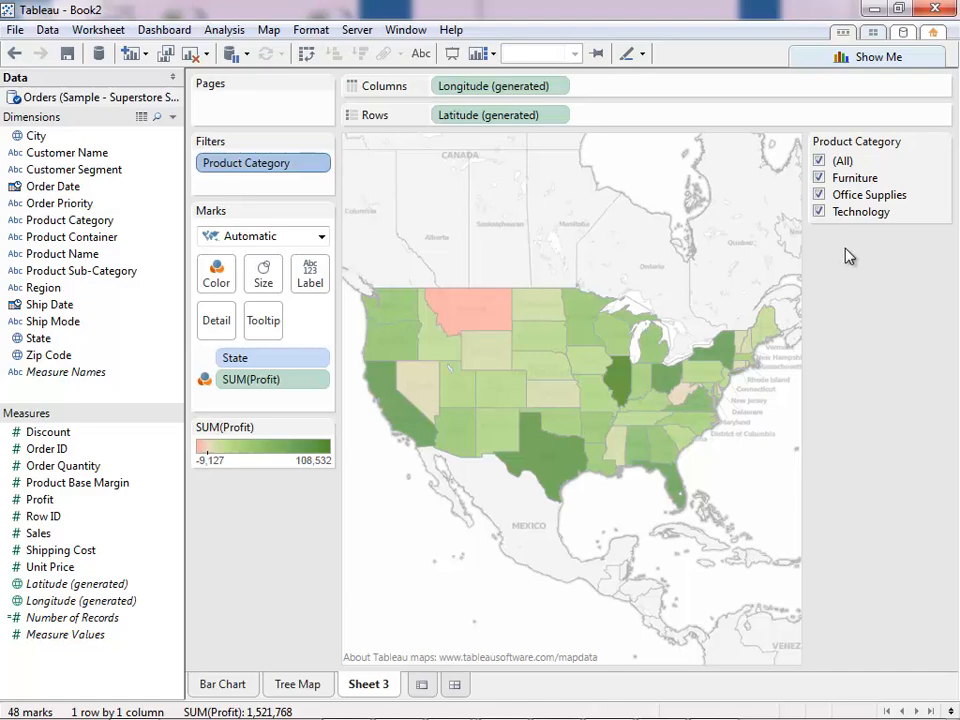
{"action": "mouse_move", "coordinate": [870, 221]}
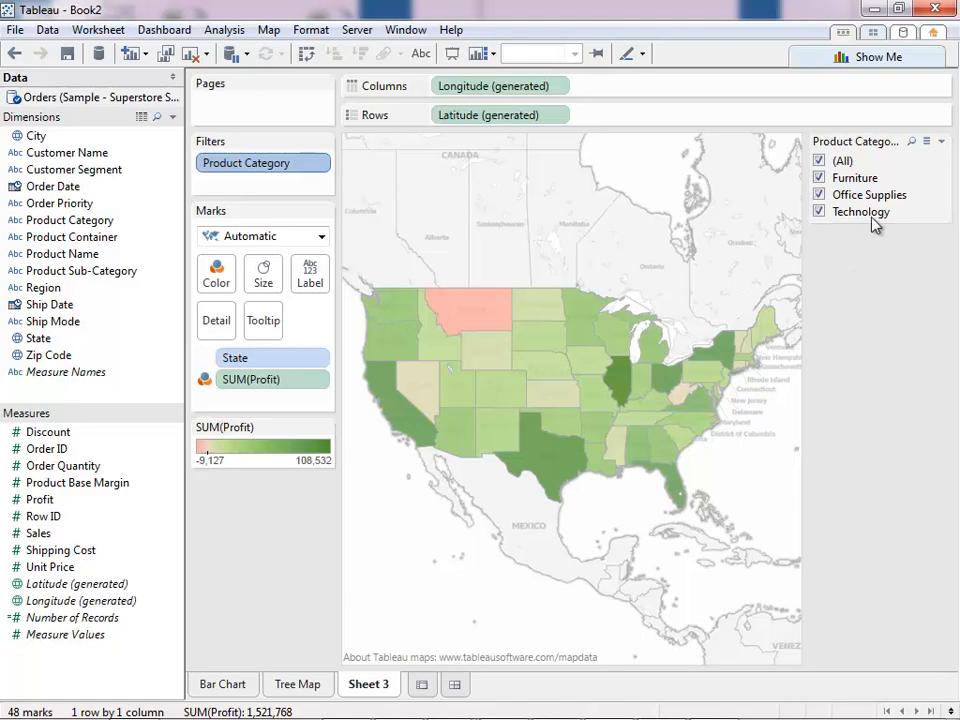
{"action": "left_click", "coordinate": [941, 142]}
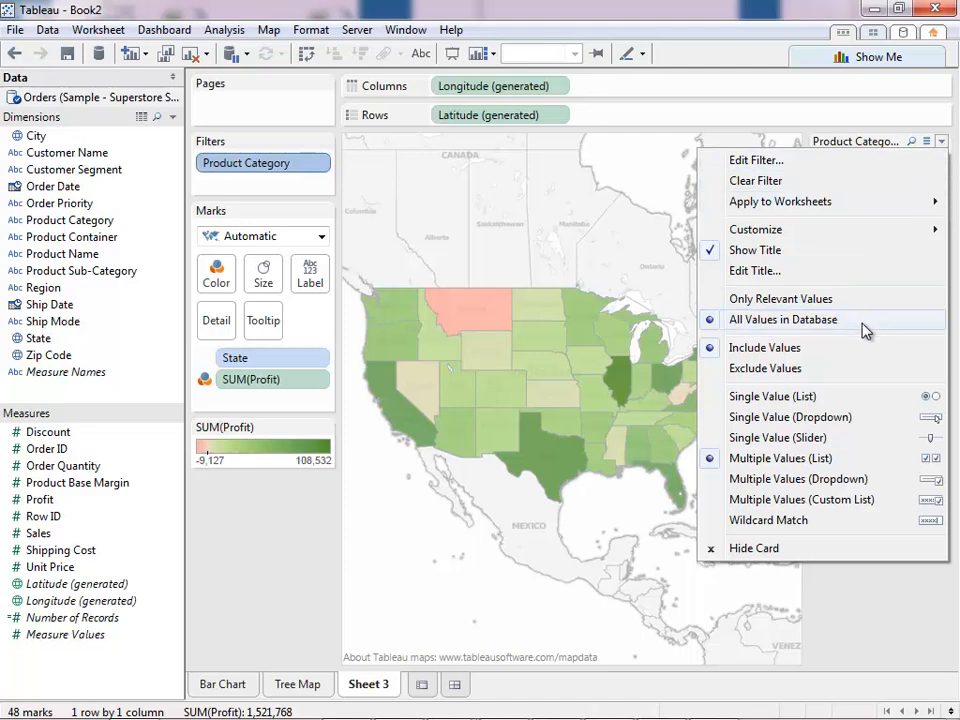
{"action": "left_click", "coordinate": [855, 403]}
- Try the single-value filter with Office Supplies and Technology, and reset it to All
{"action": "left_click", "coordinate": [820, 195]}
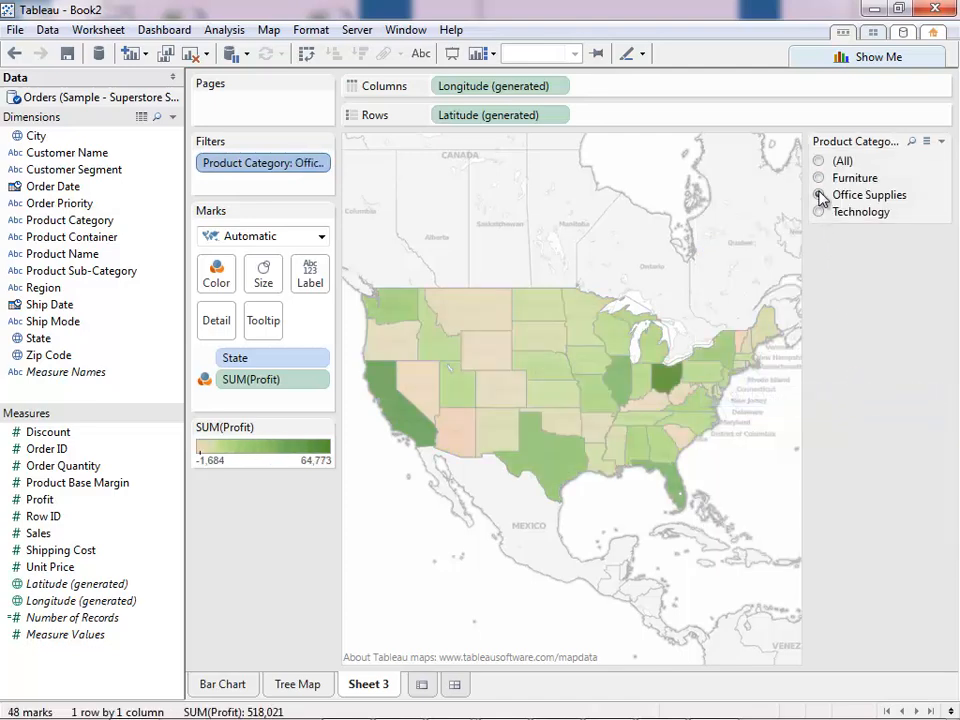
{"action": "left_click", "coordinate": [820, 214]}
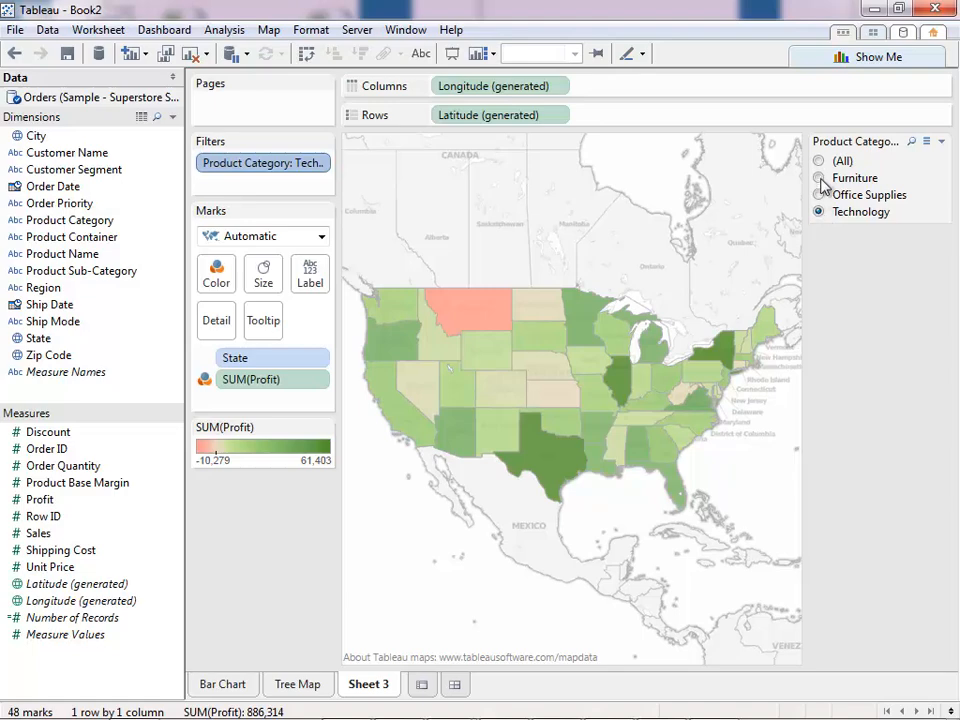
{"action": "left_click", "coordinate": [819, 162]}
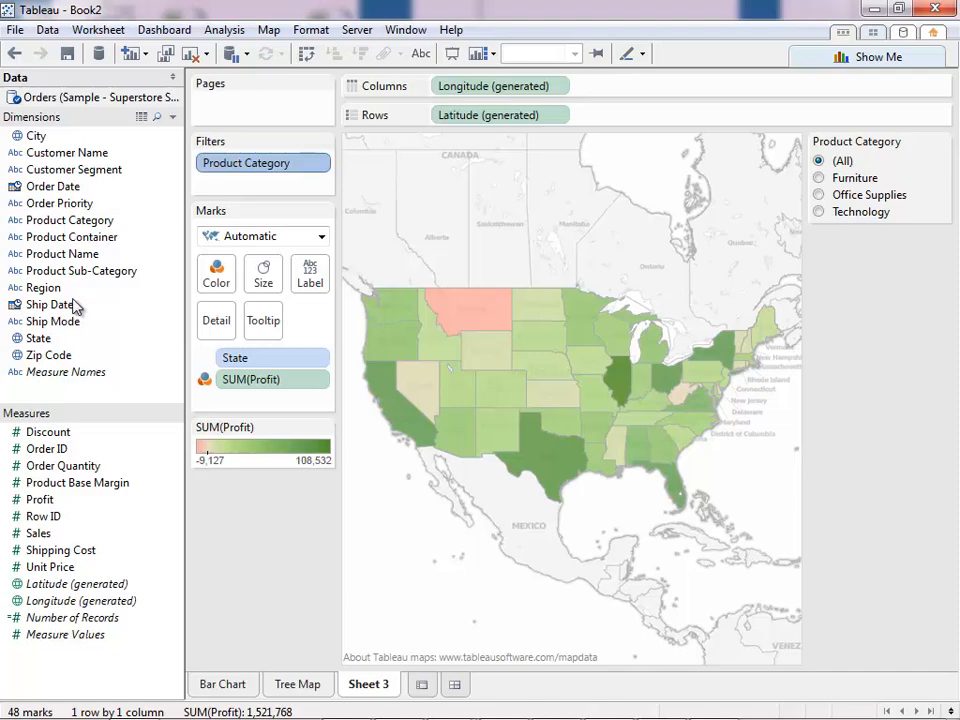
- Label the map's states with State and Profit, and rename the sheet as Easy Map
{"action": "left_click_drag", "start_coordinate": [36, 336], "coordinate": [312, 272]}
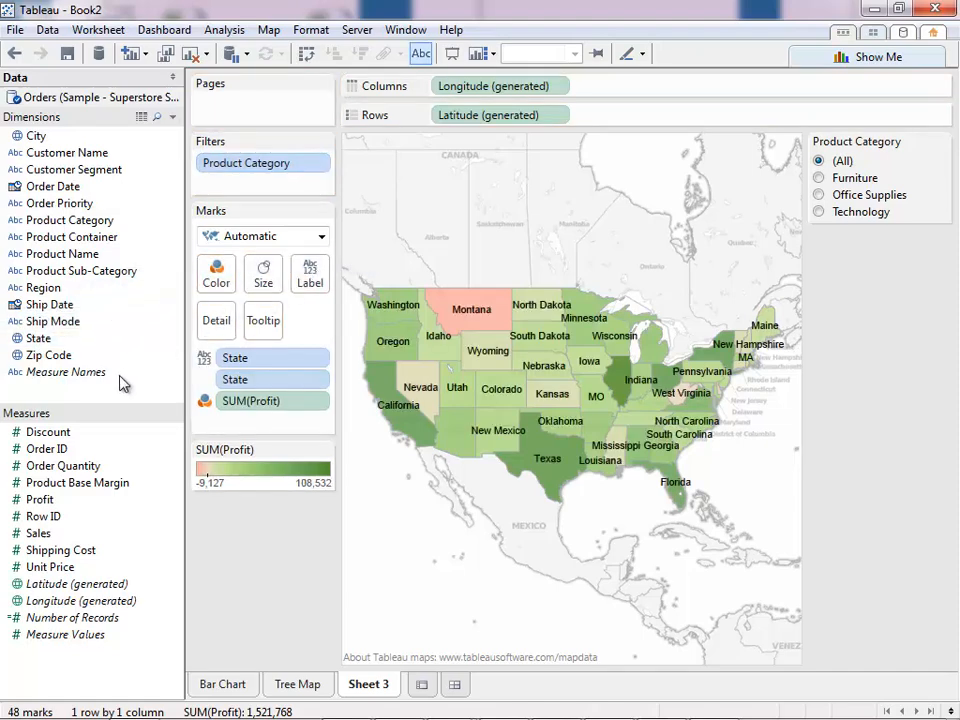
{"action": "left_click_drag", "start_coordinate": [30, 505], "coordinate": [311, 280]}
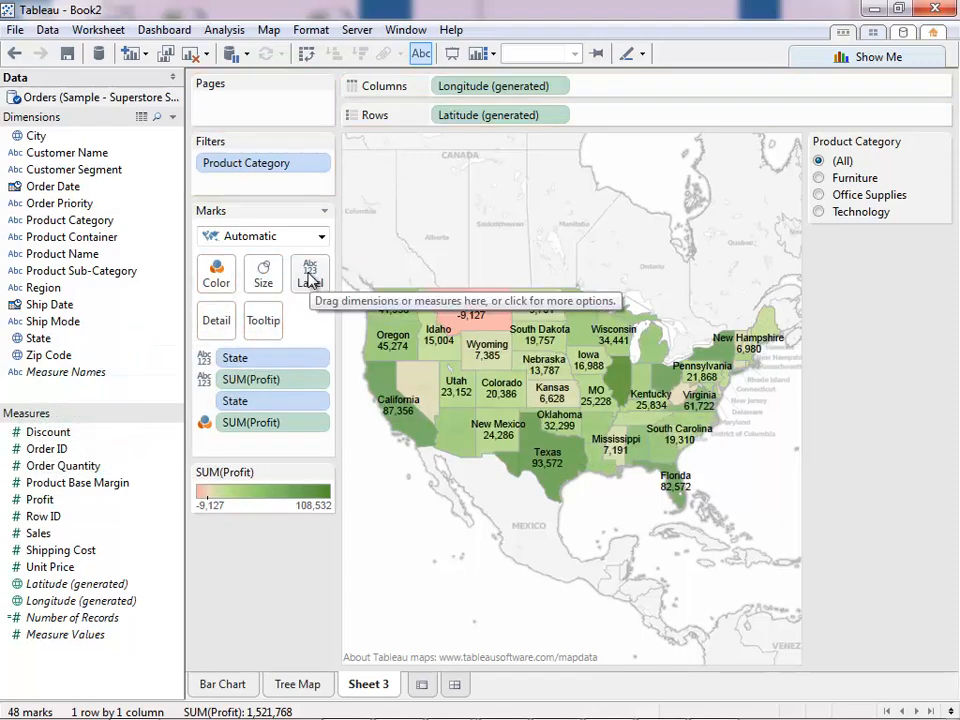
{"action": "double_click", "coordinate": [384, 686]}
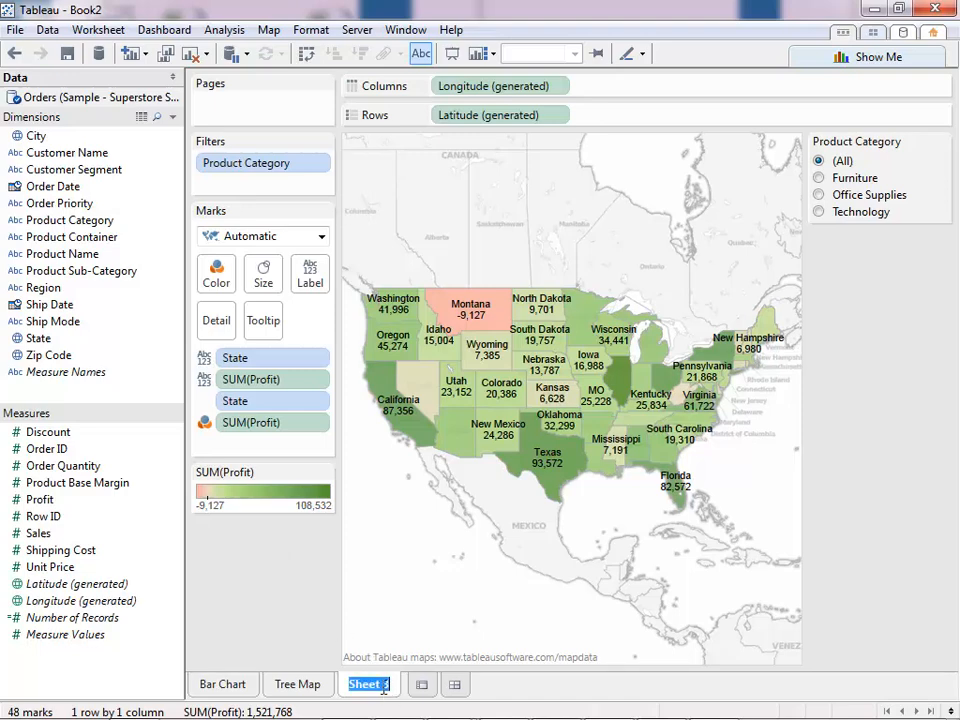
{"action": "type", "text": "Easy Map"}
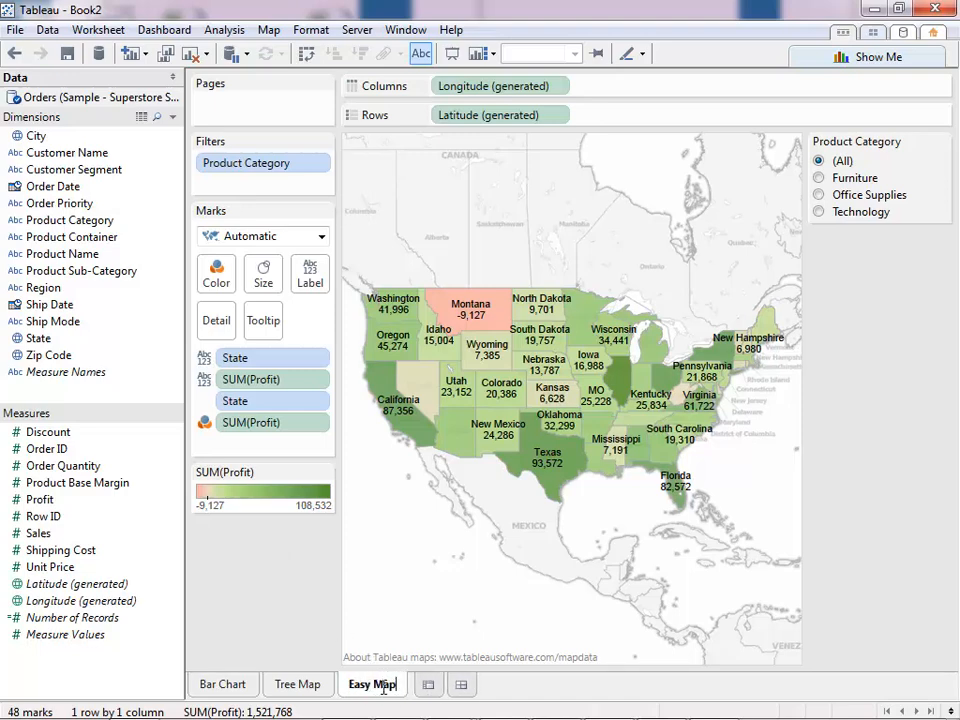
{"action": "key", "text": "Return"}
- Create a new worksheet and plot Profit on rows against Sales on columns
{"action": "left_click", "coordinate": [430, 686]}
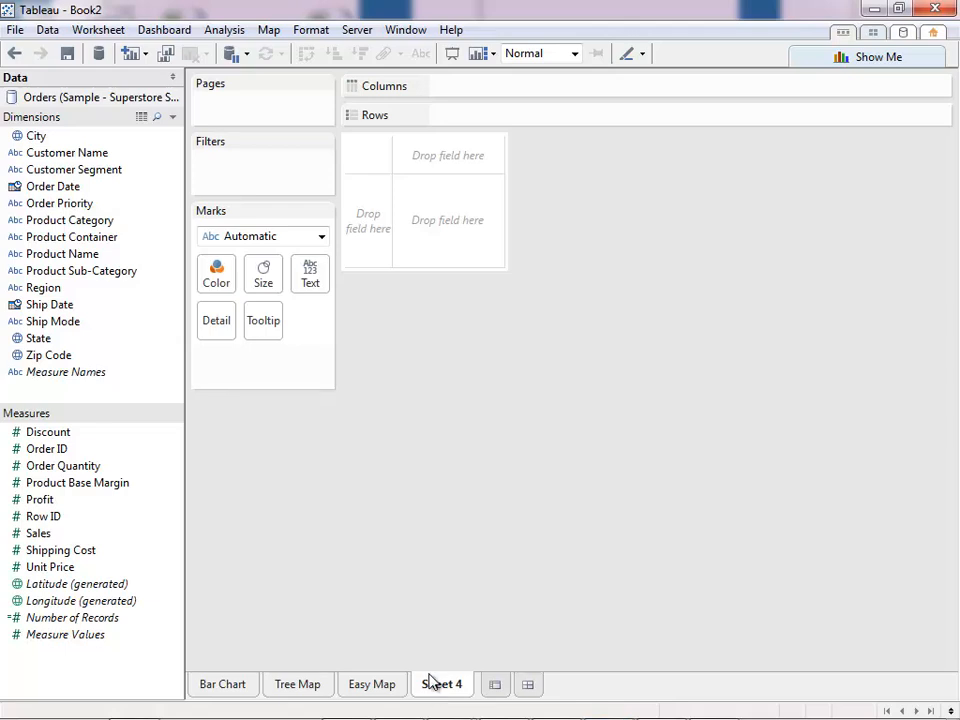
{"action": "mouse_move", "coordinate": [40, 502]}
{"action": "left_mouse_down"}
{"action": "mouse_move", "coordinate": [454, 163]}
{"action": "mouse_move", "coordinate": [490, 120]}
{"action": "left_mouse_up"}
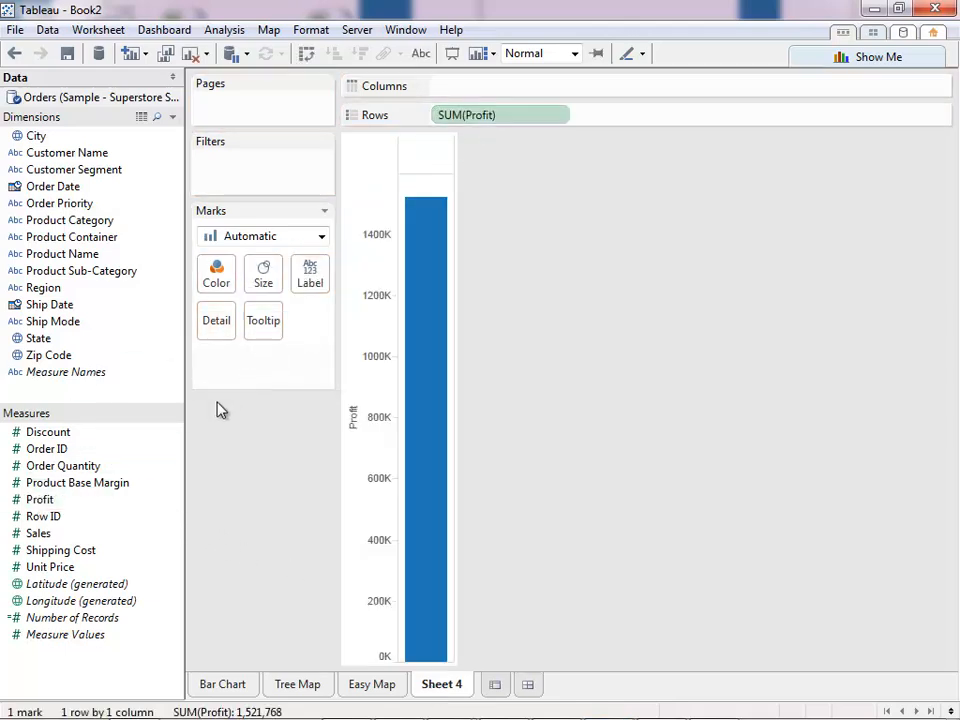
{"action": "left_click_drag", "start_coordinate": [40, 535], "coordinate": [491, 92]}
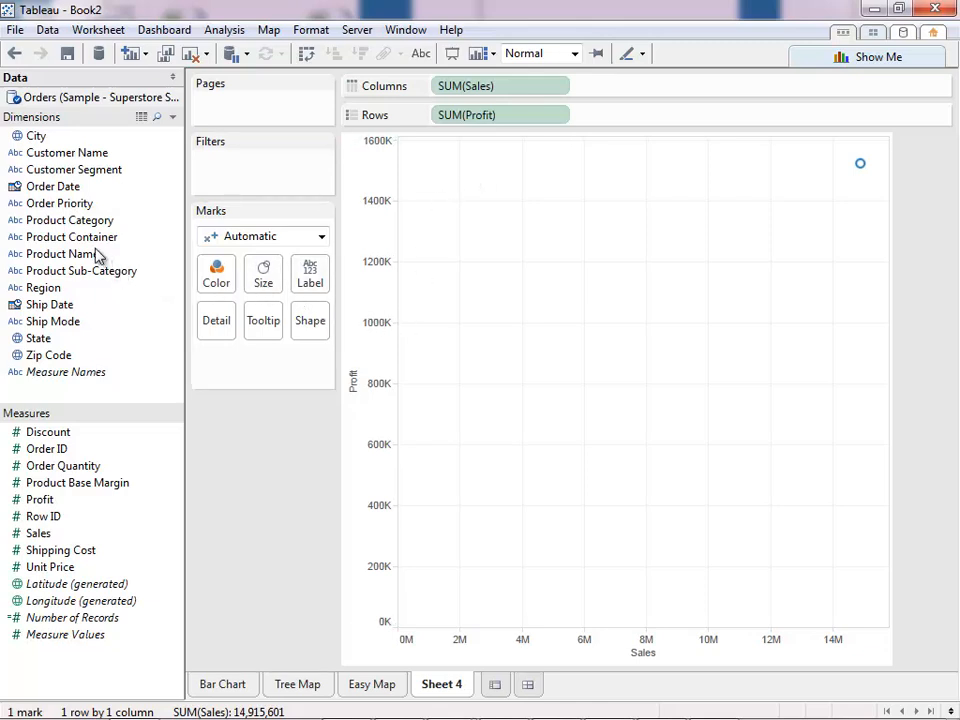
- Color the scatter marks by Region and assign Product Category to their shape
{"action": "left_click", "coordinate": [52, 288]}
{"action": "left_click_drag", "start_coordinate": [57, 293], "coordinate": [217, 283]}
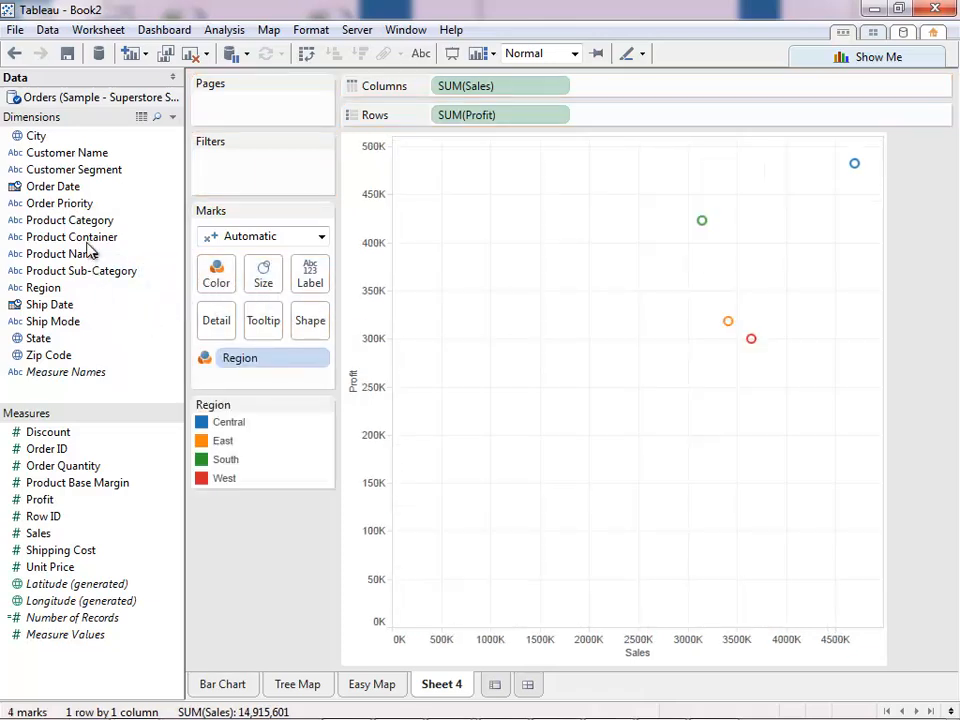
{"action": "left_click_drag", "start_coordinate": [84, 224], "coordinate": [315, 338]}
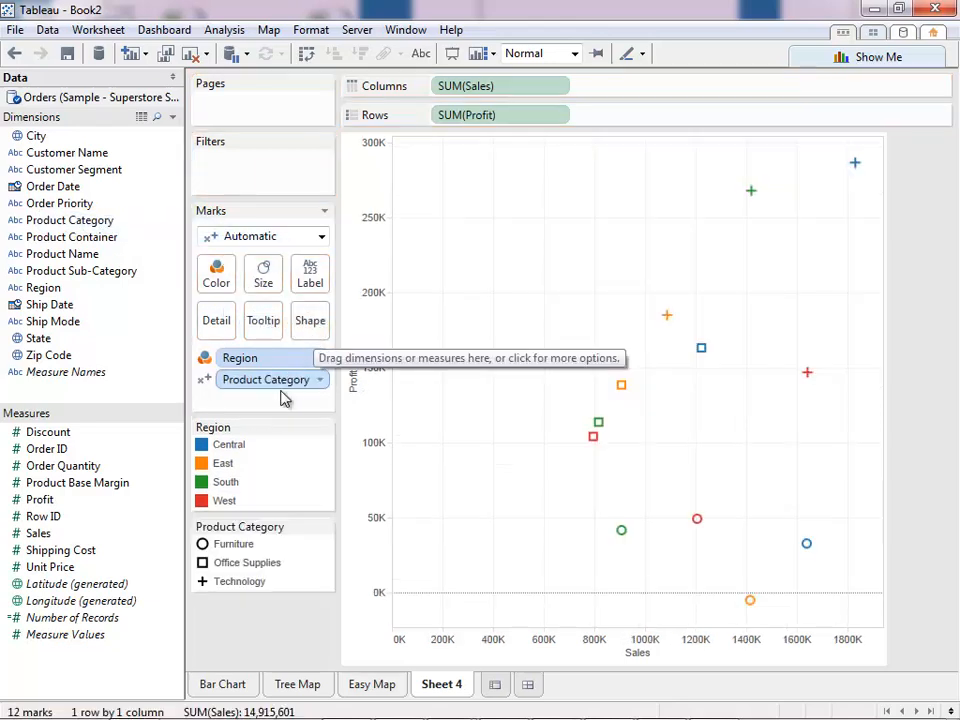
- Highlight the Central, East, South and West marks in turn from the Region legend, and clear the highlight
{"action": "left_click", "coordinate": [236, 450]}
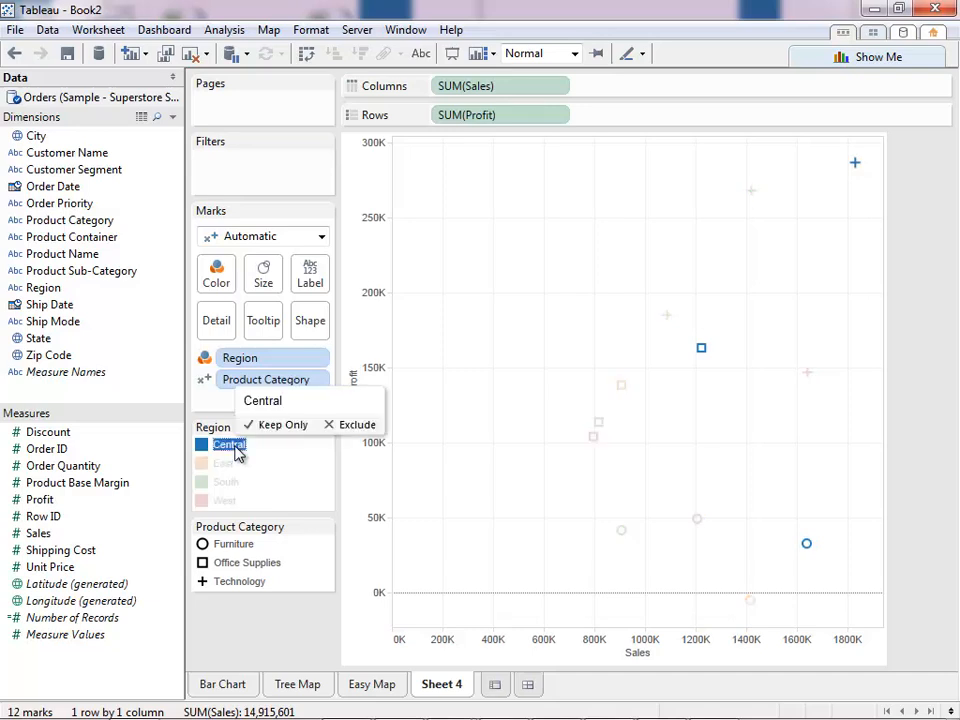
{"action": "left_click", "coordinate": [228, 465]}
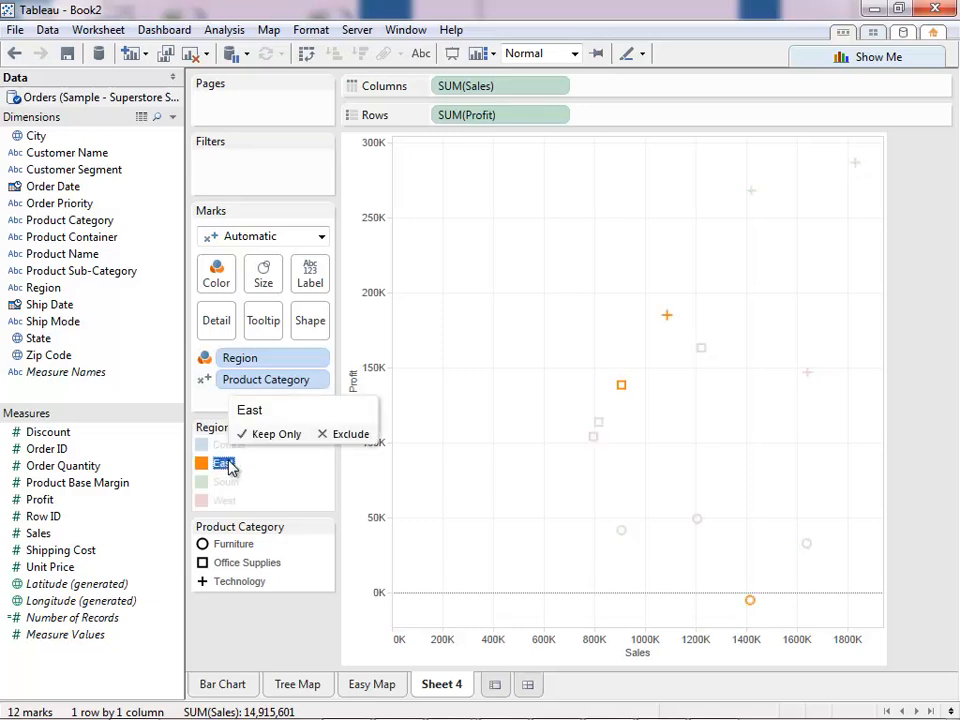
{"action": "left_click", "coordinate": [229, 483]}
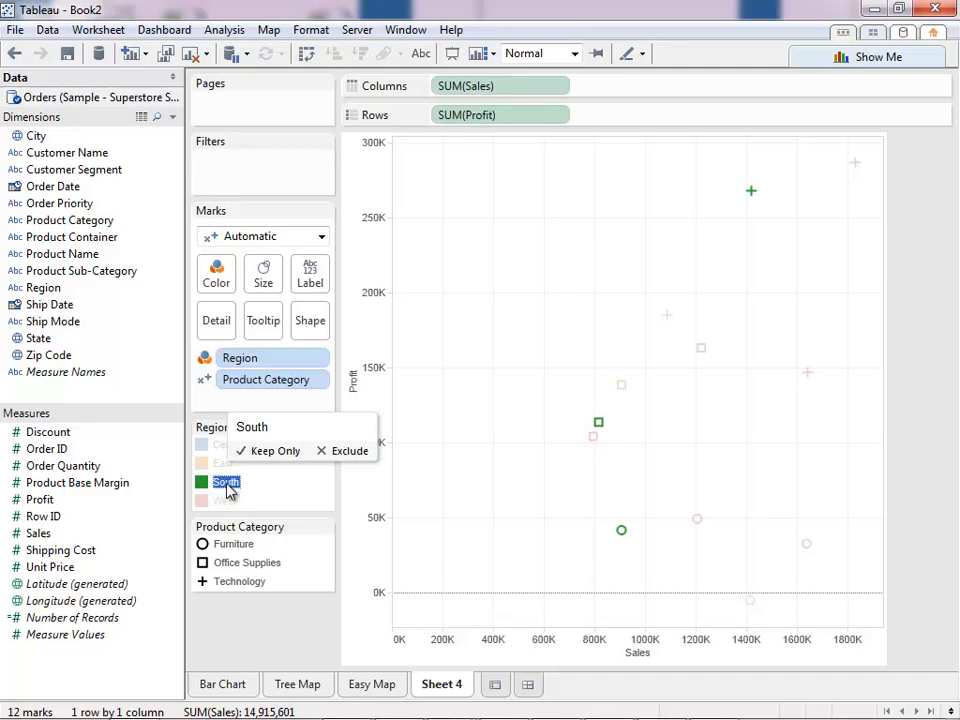
{"action": "left_click", "coordinate": [228, 501]}
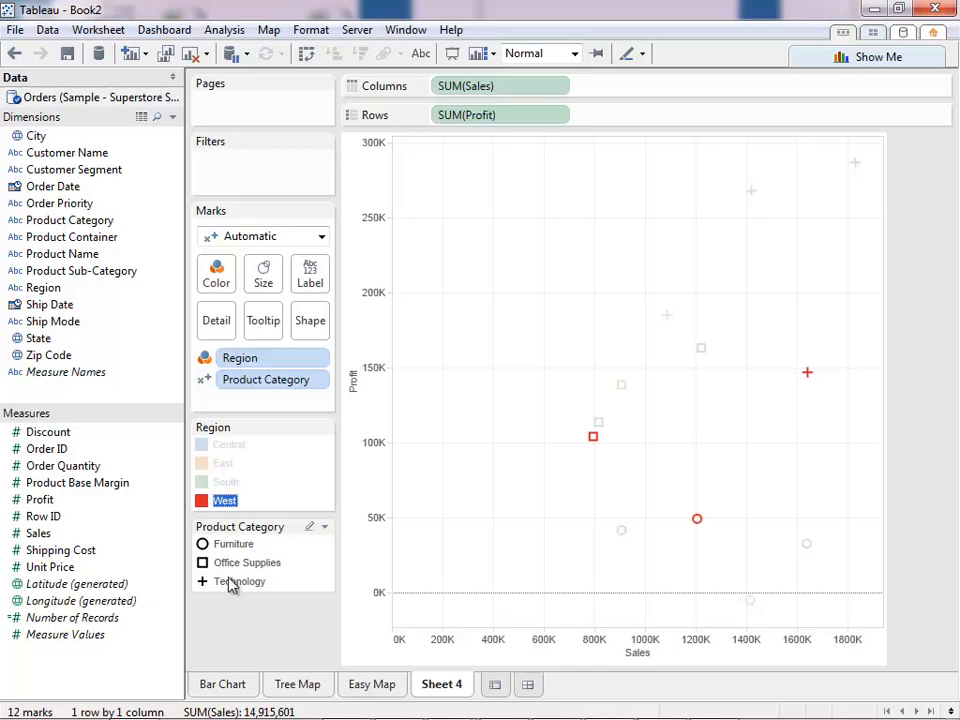
{"action": "left_click", "coordinate": [250, 622]}
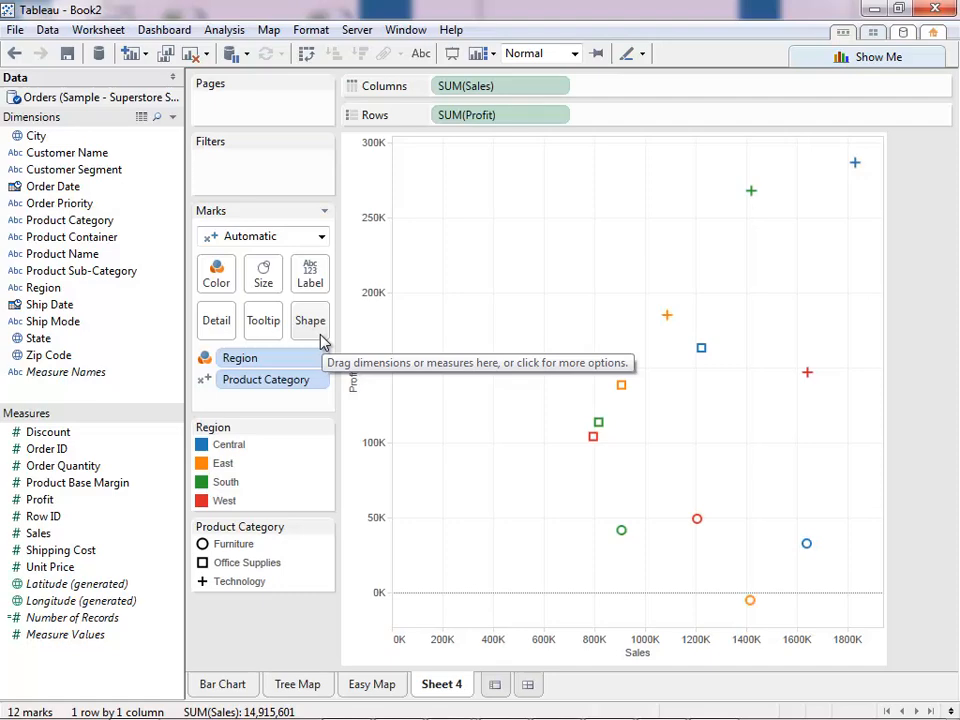
- Assign the Filled shape palette to the Product Category marks and apply it
{"action": "left_click", "coordinate": [312, 325]}
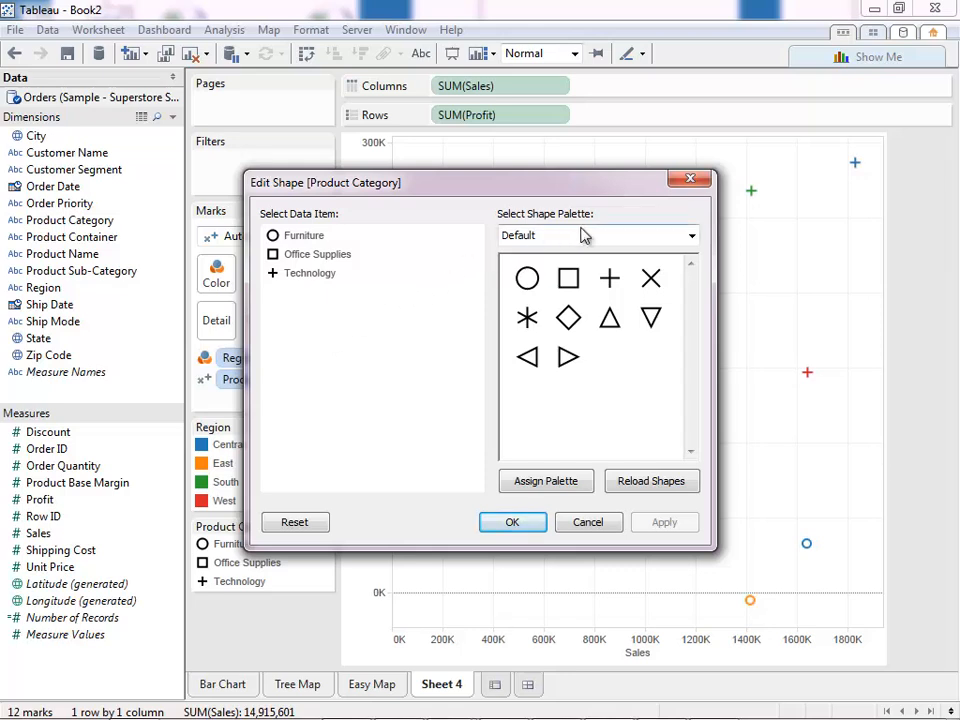
{"action": "left_click", "coordinate": [691, 237]}
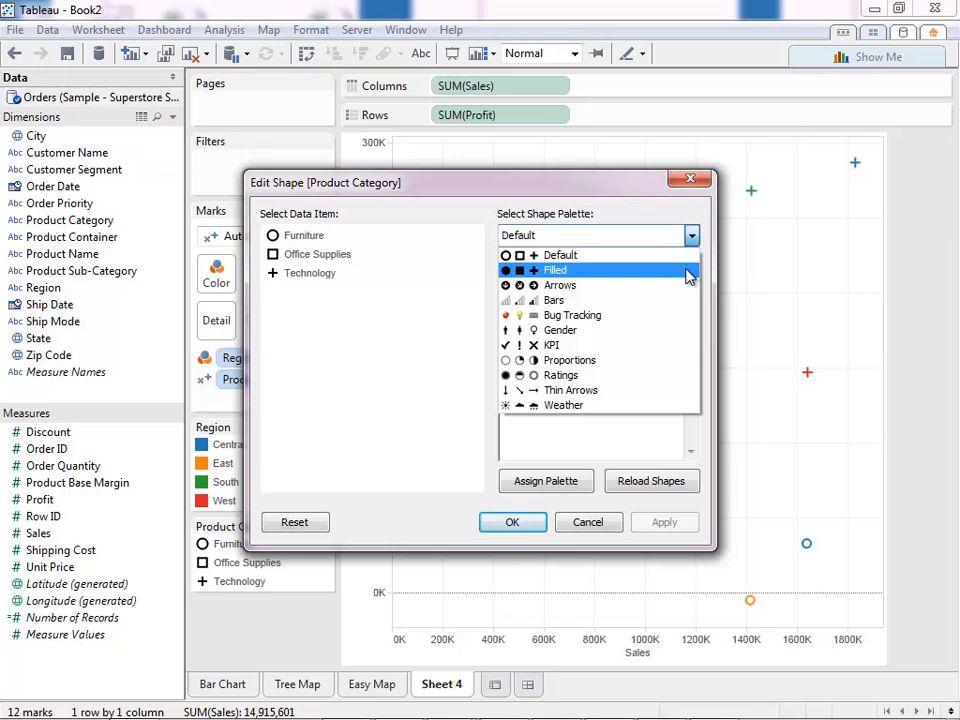
{"action": "left_click", "coordinate": [688, 276]}
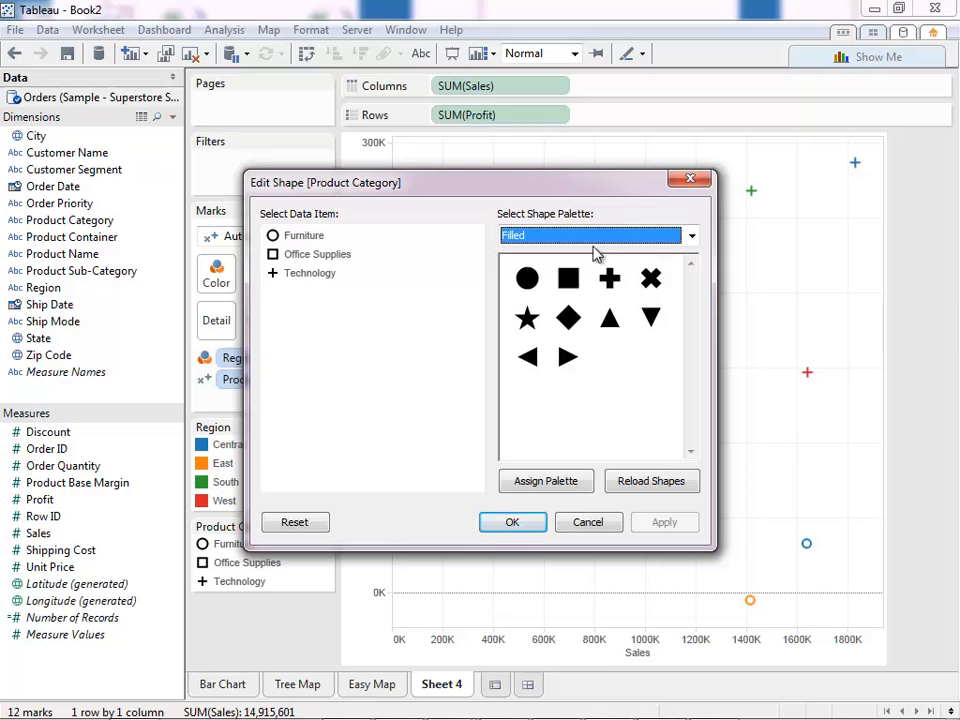
{"action": "left_click", "coordinate": [556, 482]}
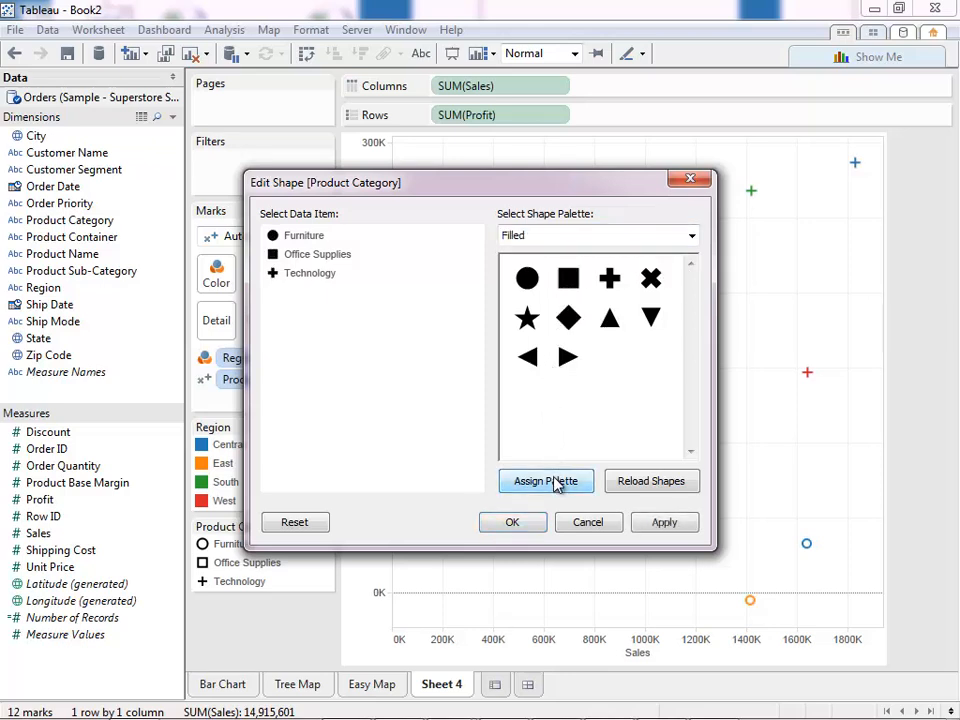
{"action": "left_click", "coordinate": [660, 523]}
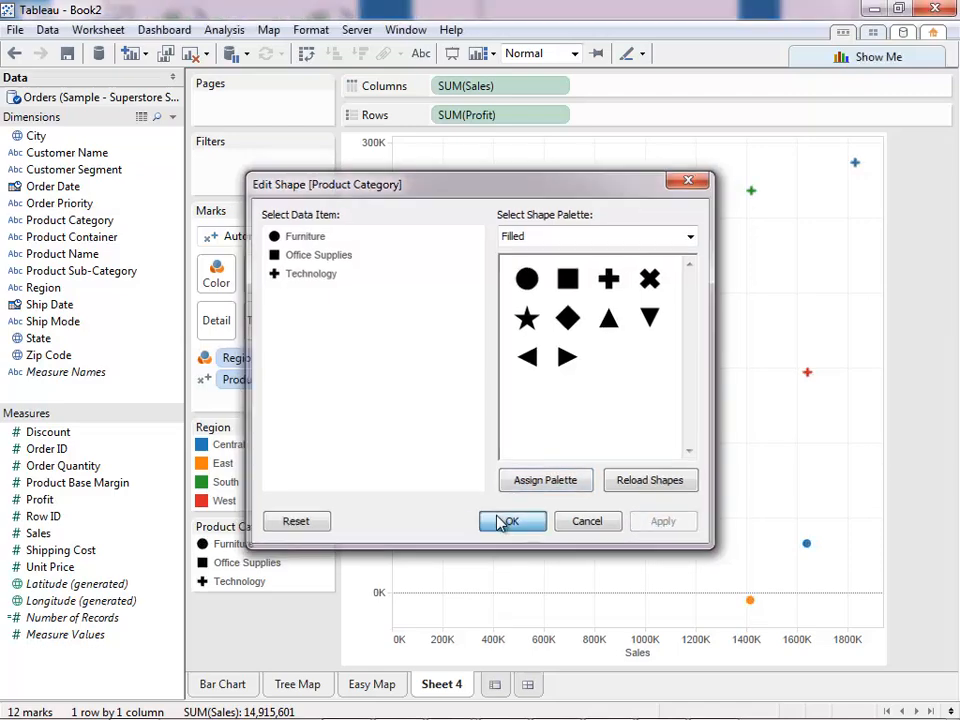
{"action": "left_click", "coordinate": [506, 521]}
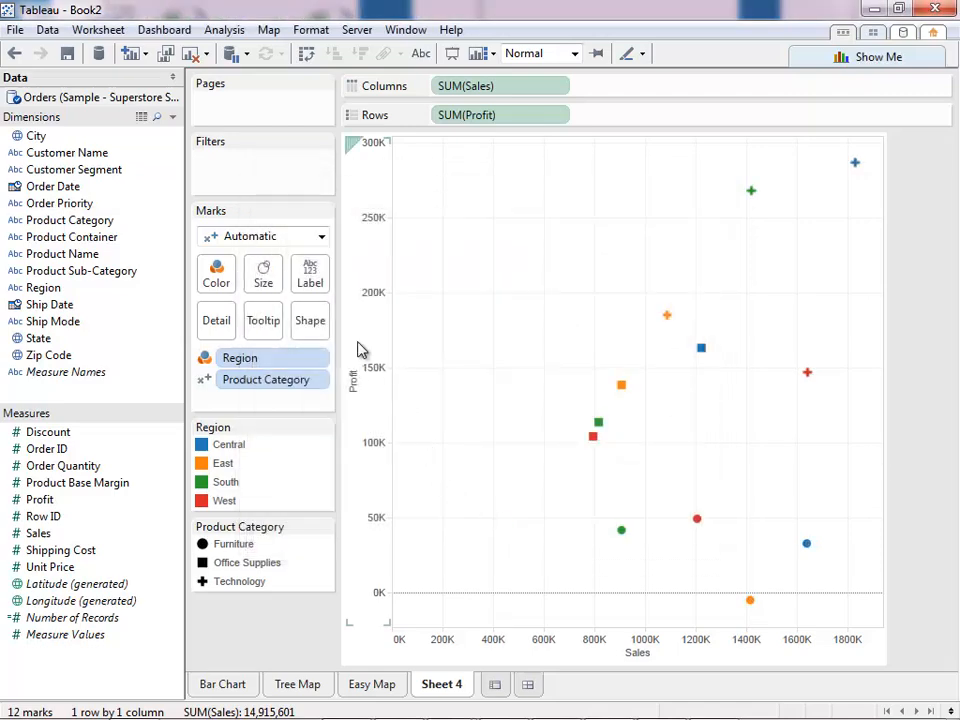
- Slightly enlarge the marks of the scatter plot
{"action": "left_click", "coordinate": [275, 285]}
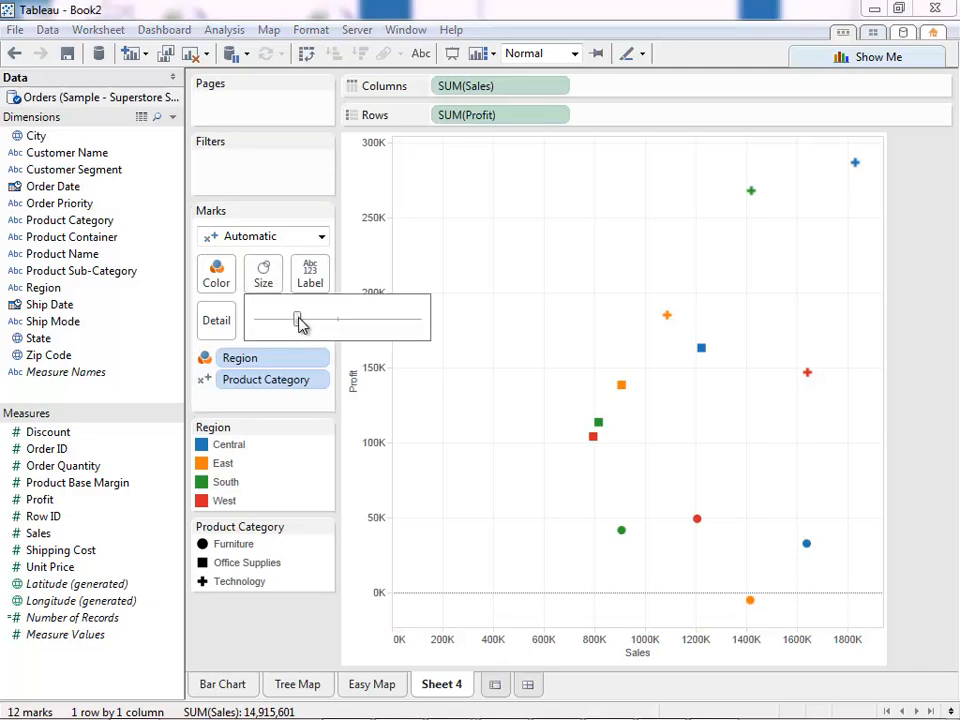
{"action": "left_click_drag", "start_coordinate": [298, 318], "coordinate": [311, 319]}
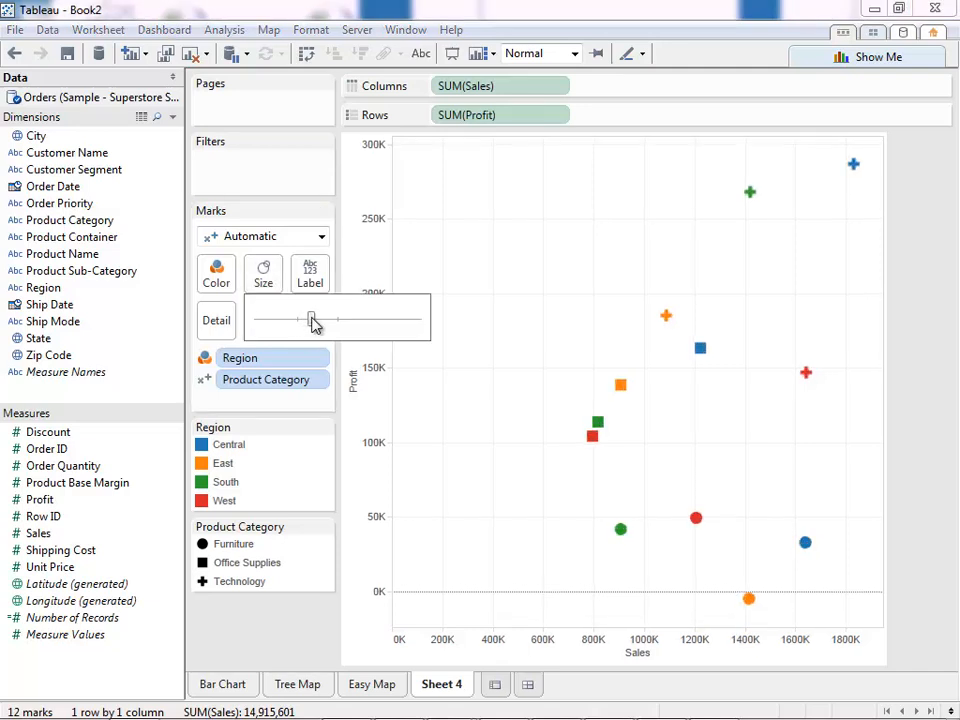
{"action": "left_click", "coordinate": [238, 603]}
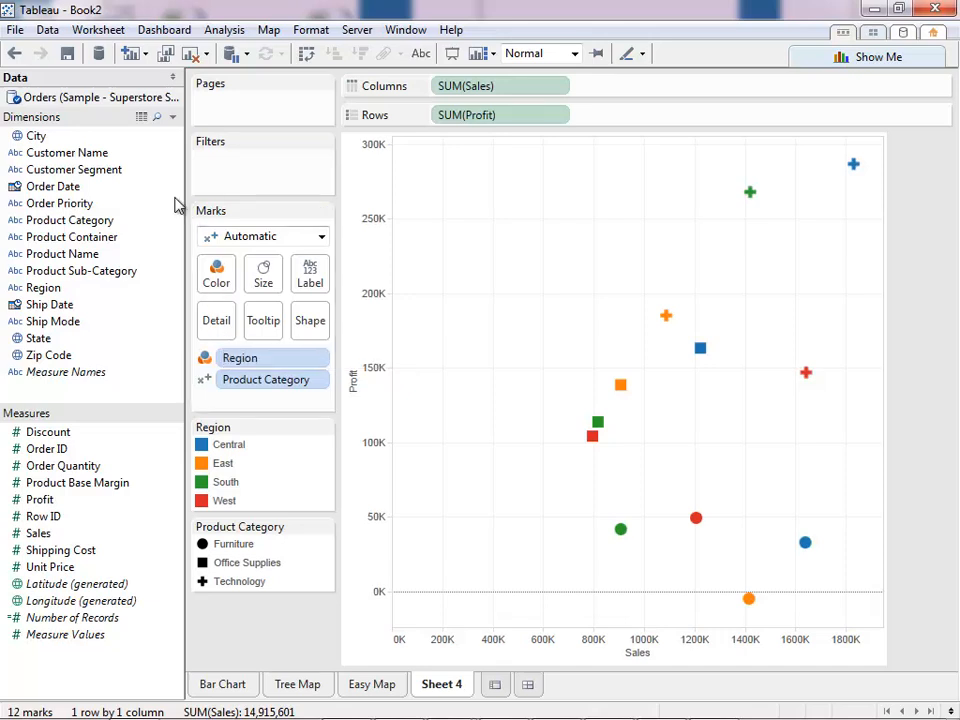
- Break the scatter marks down by Customer Name as detail and label them with Profit
{"action": "left_click_drag", "start_coordinate": [75, 157], "coordinate": [225, 336]}
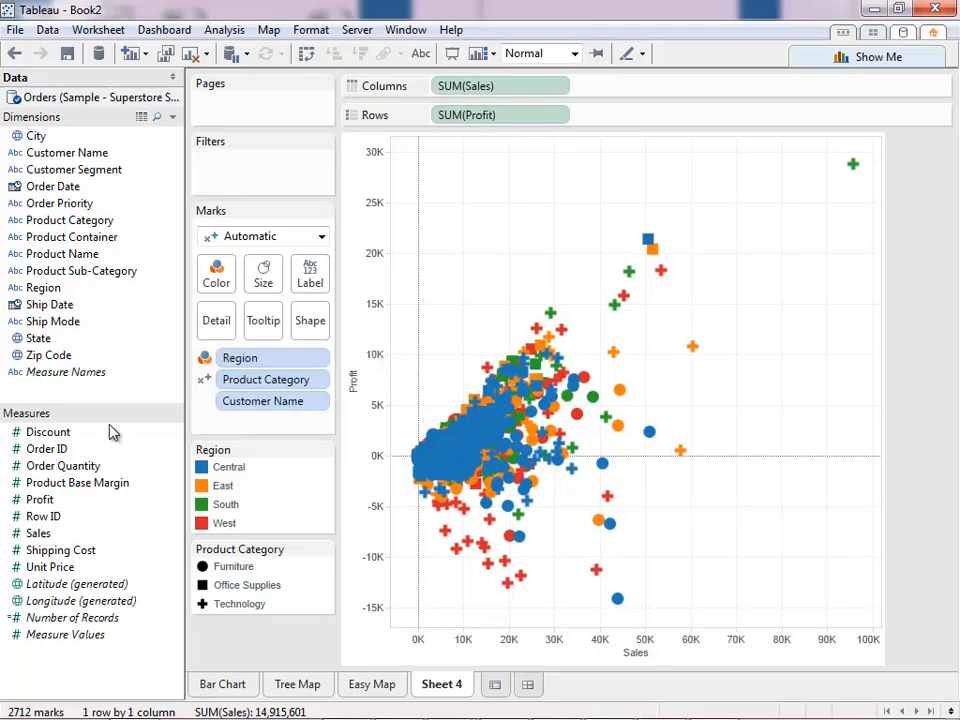
{"action": "left_click_drag", "start_coordinate": [37, 505], "coordinate": [312, 282]}
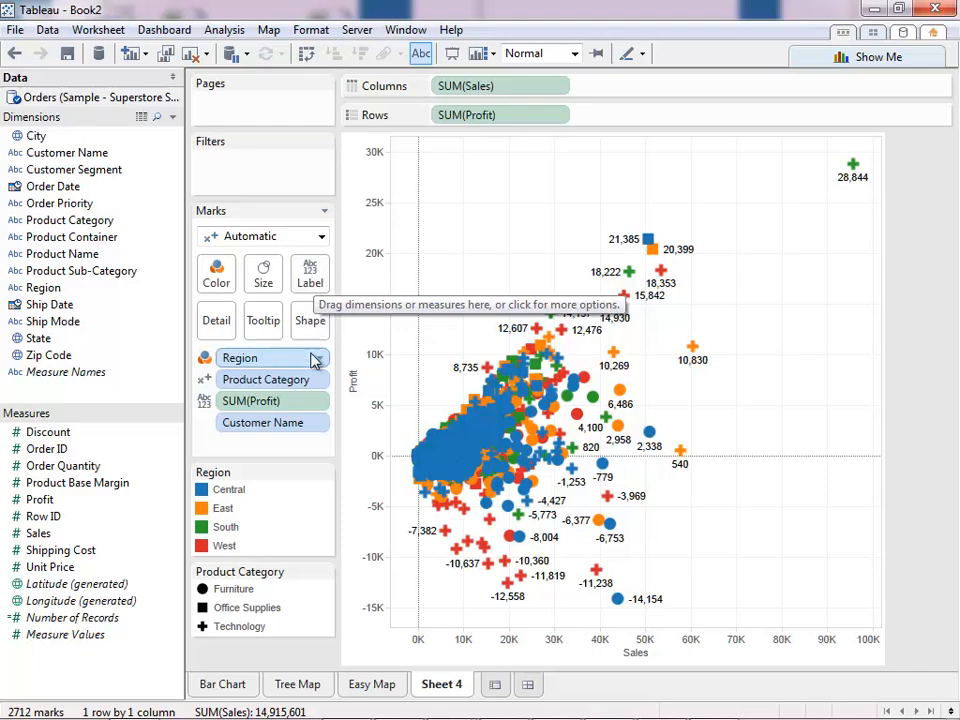
- Show trend lines on the Sales versus Profit scatter plot
{"action": "right_click", "coordinate": [745, 522]}
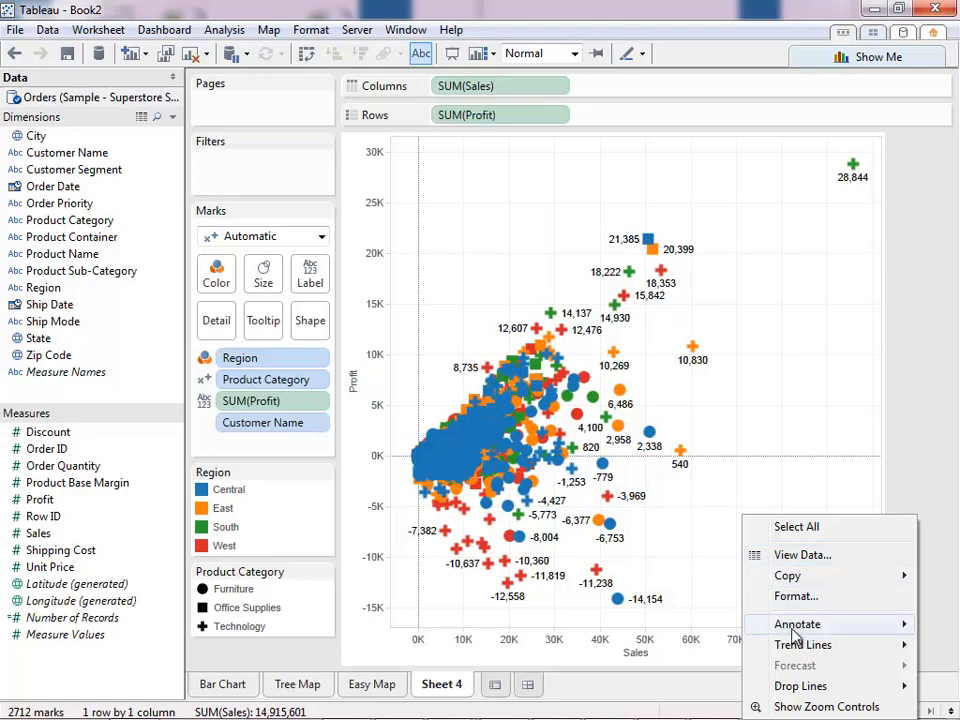
{"action": "mouse_move", "coordinate": [796, 652]}
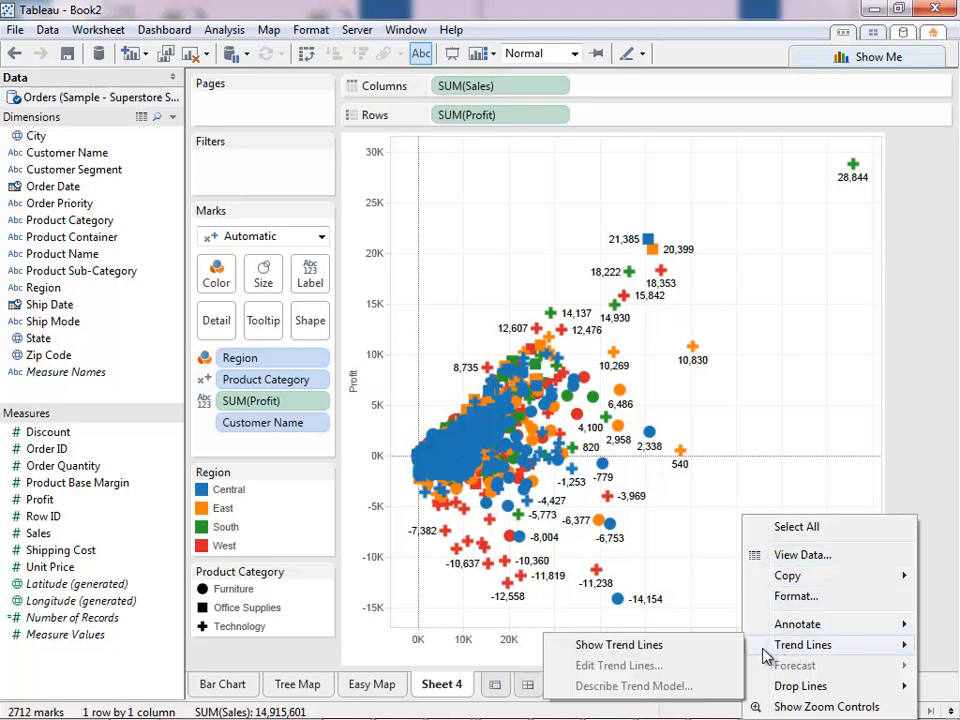
{"action": "left_click", "coordinate": [619, 645]}
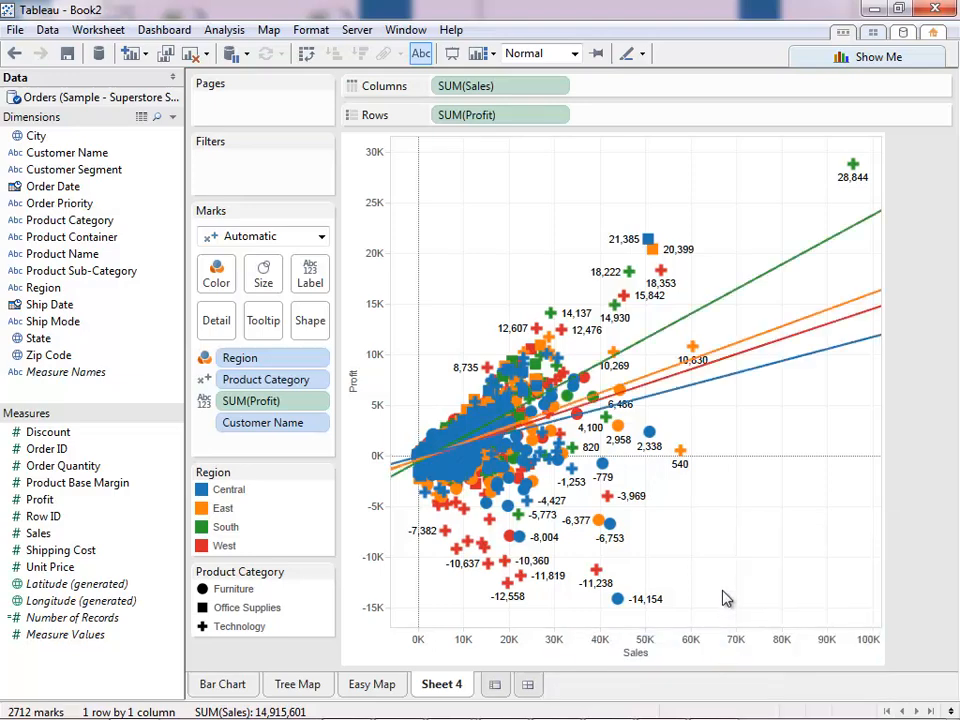
- Examine each region's marks and trend line by highlighting Central, East, South and West in turn, and clear the highlight
{"action": "left_click", "coordinate": [237, 499]}
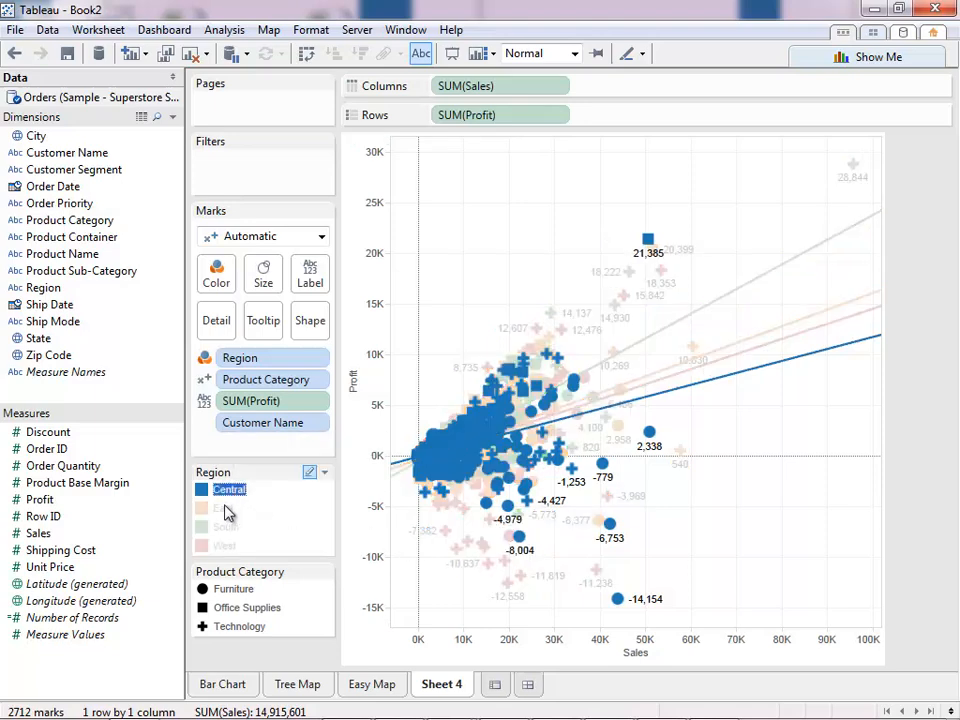
{"action": "left_click", "coordinate": [224, 509]}
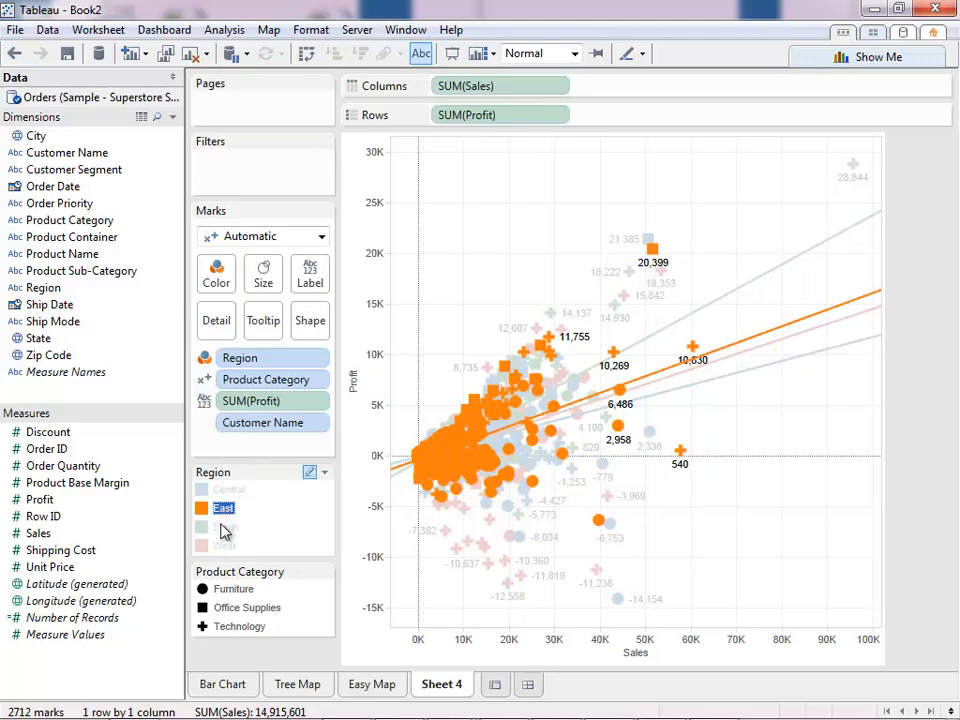
{"action": "left_click", "coordinate": [225, 528]}
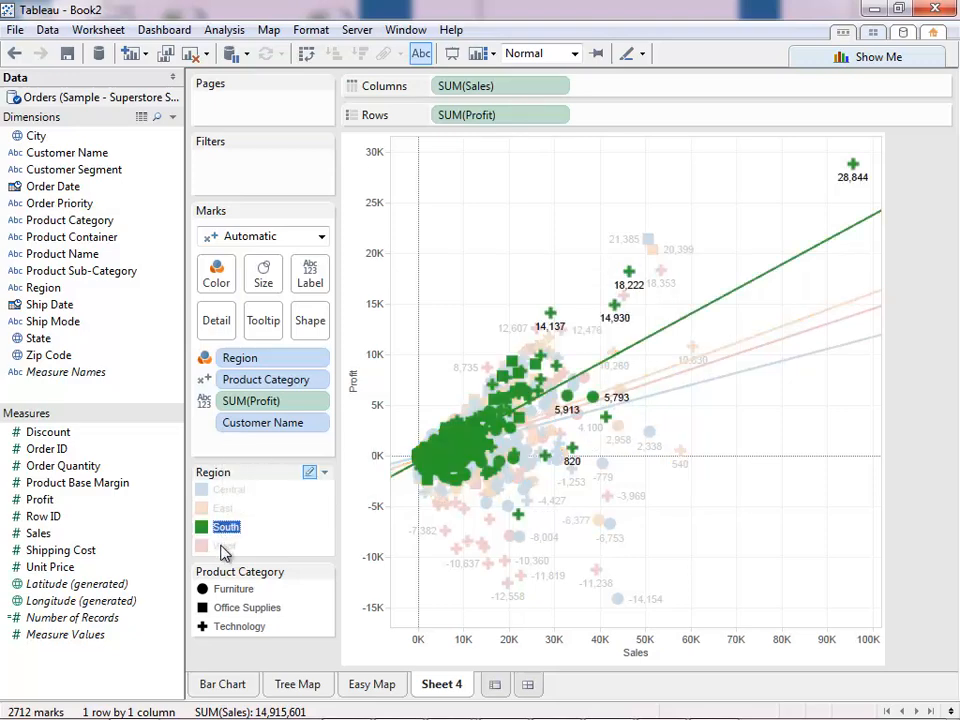
{"action": "left_click", "coordinate": [224, 549]}
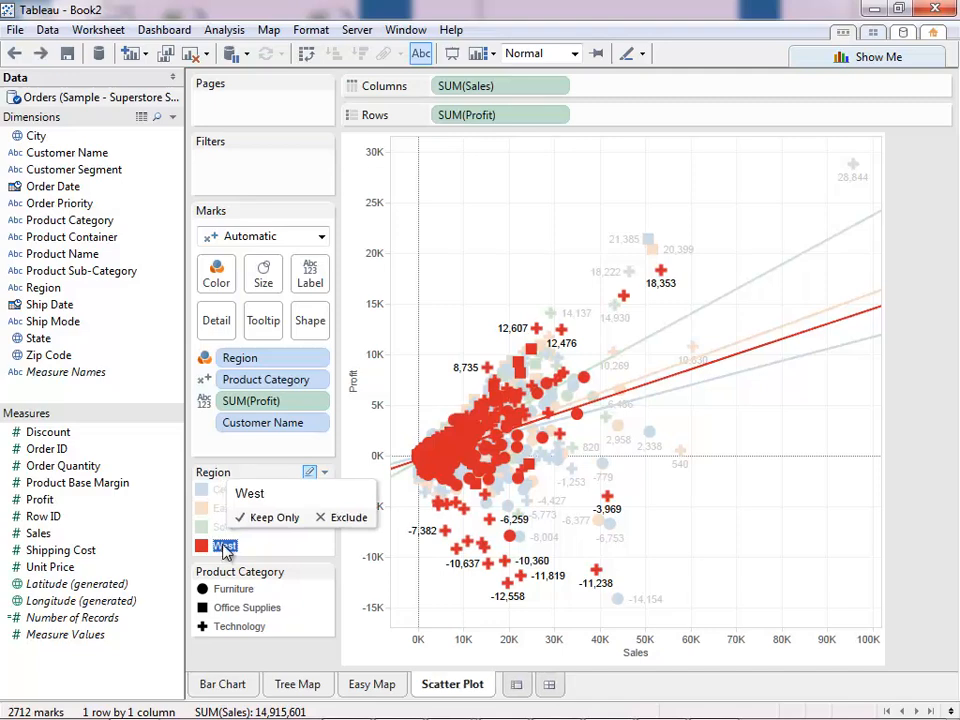
{"action": "left_click", "coordinate": [255, 653]}
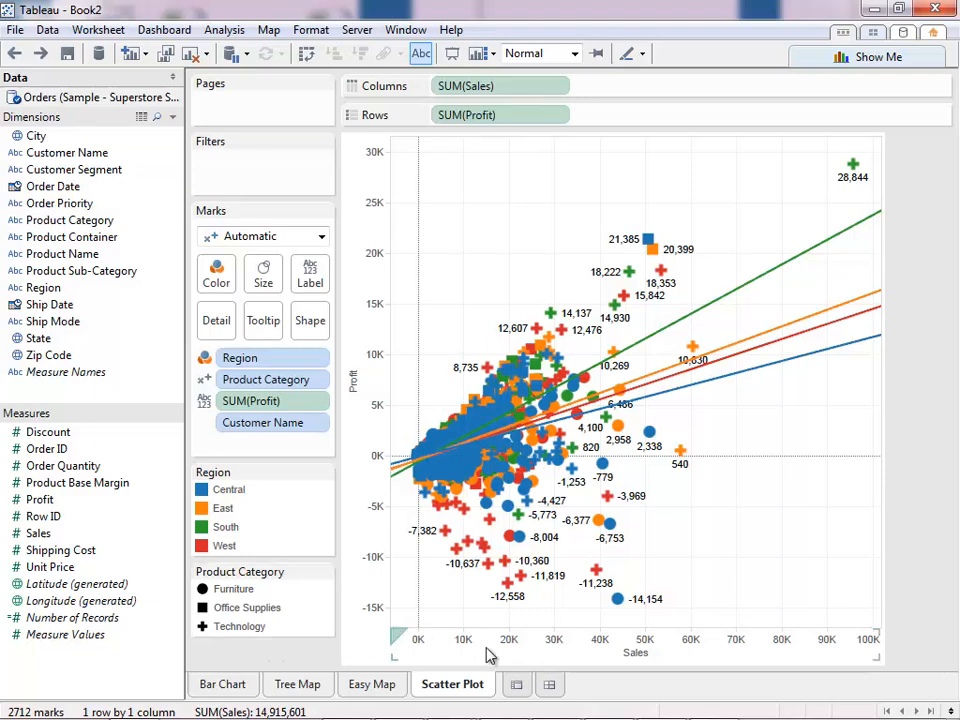
- Create a new dashboard and set its size to Automatic
{"action": "left_click", "coordinate": [549, 686]}
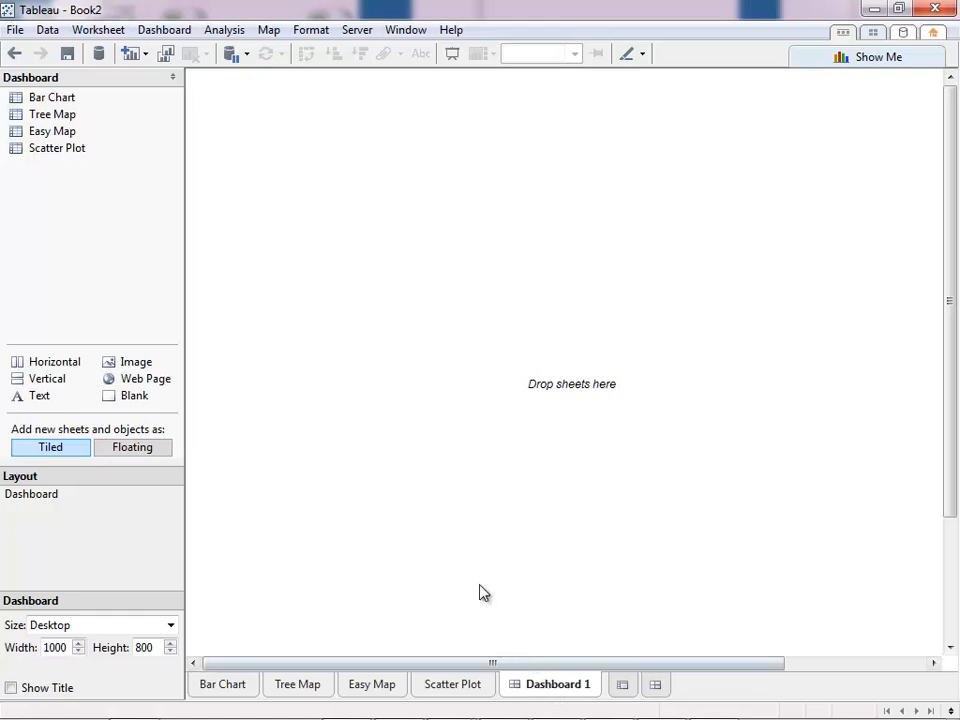
{"action": "left_click", "coordinate": [171, 625]}
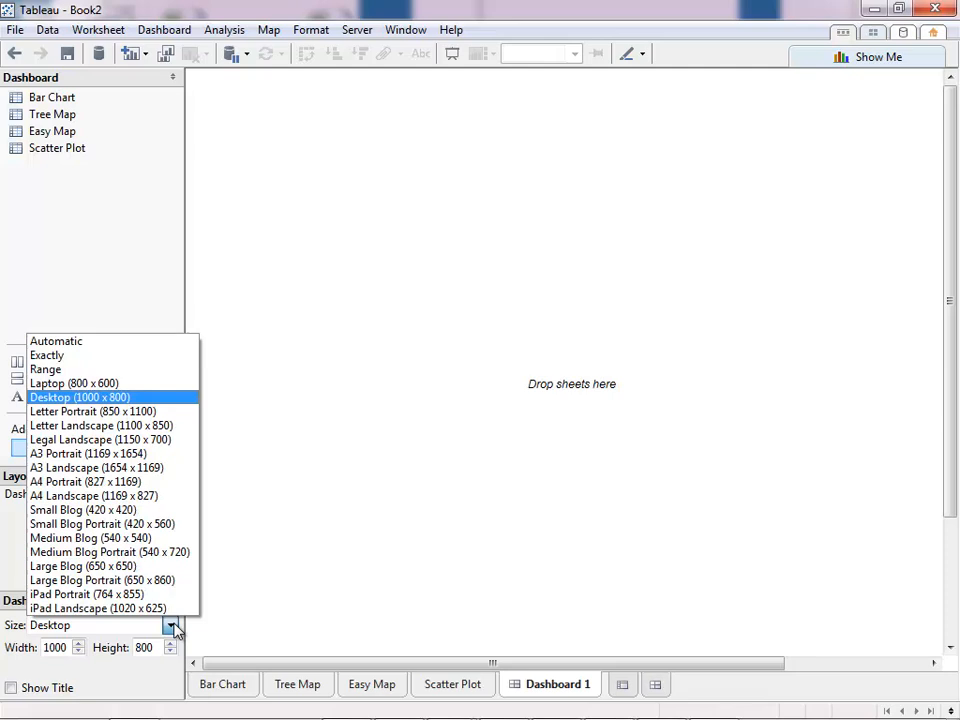
{"action": "left_click", "coordinate": [173, 349]}
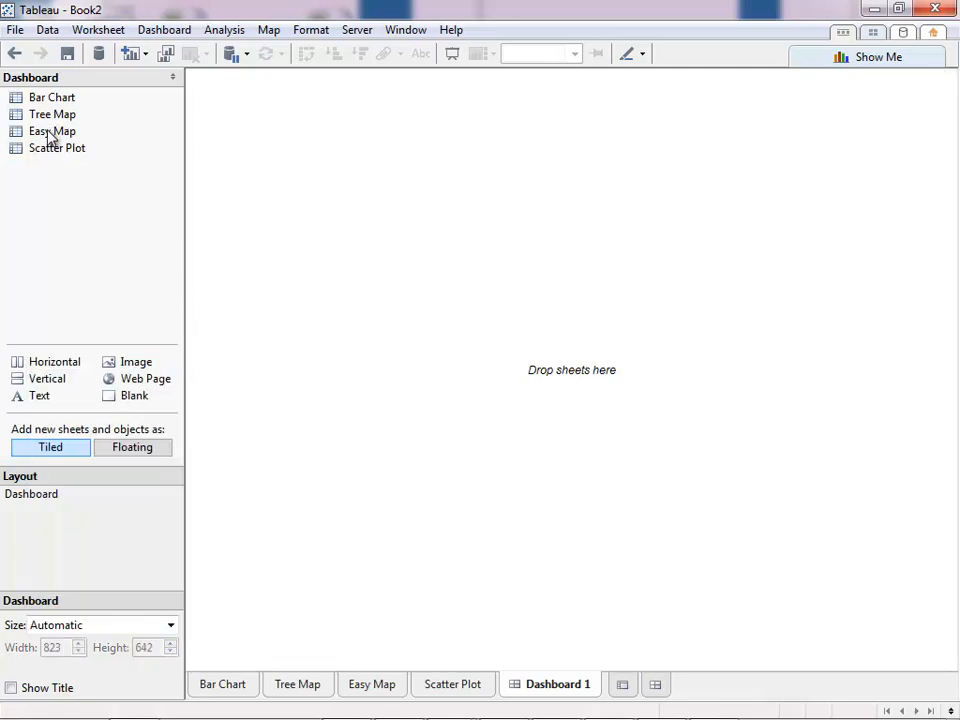
- Lay out the dashboard with Easy Map across the upper area, Scatter Plot below it and Bar Chart beside the Scatter Plot
{"action": "left_click_drag", "start_coordinate": [50, 130], "coordinate": [294, 144]}
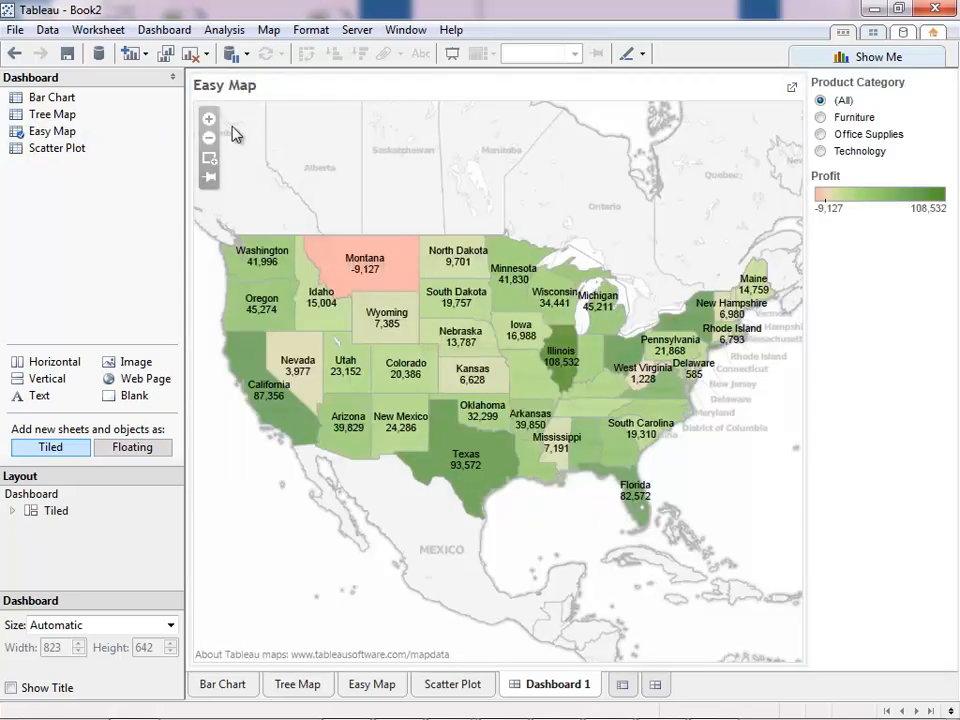
{"action": "left_click_drag", "start_coordinate": [36, 150], "coordinate": [386, 606]}
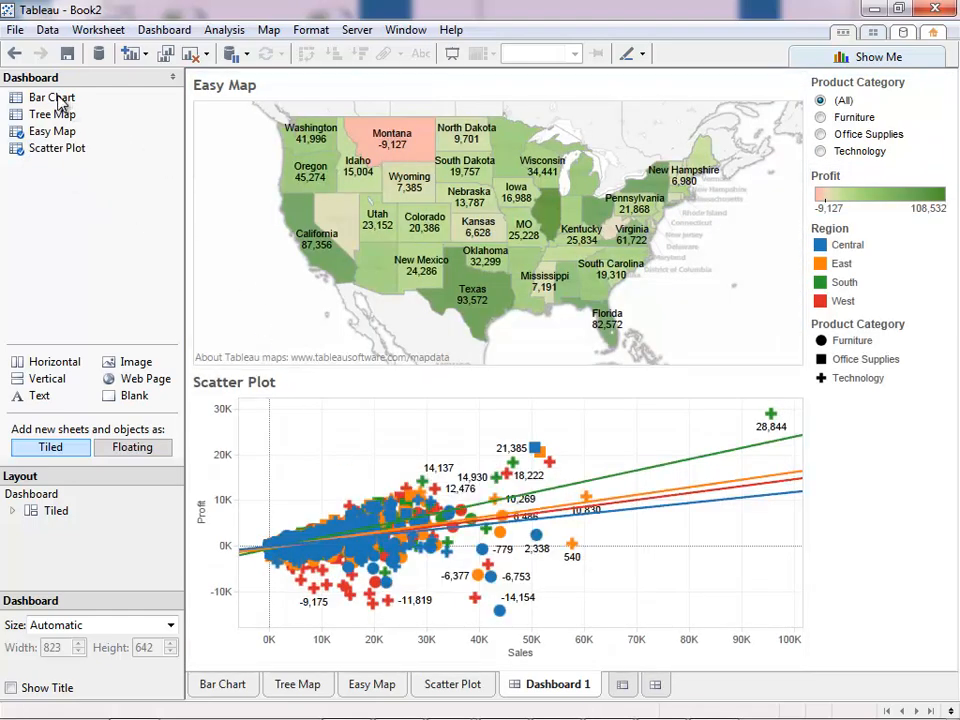
{"action": "left_click_drag", "start_coordinate": [60, 97], "coordinate": [626, 534]}
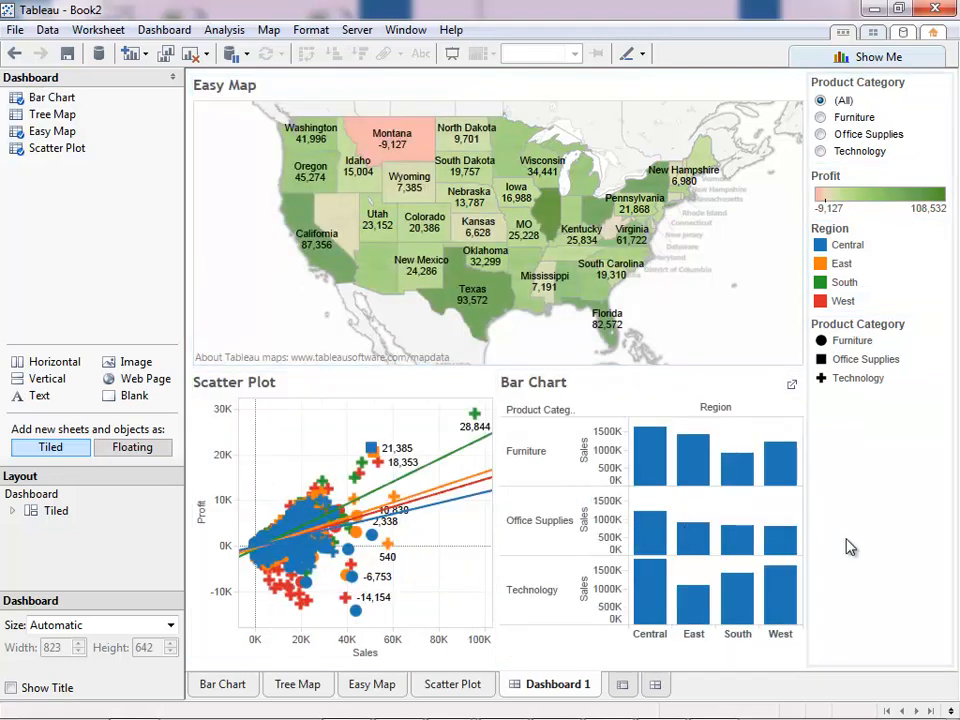
- Apply the dashboard's Product Category filter to all worksheets using this data source
{"action": "left_click", "coordinate": [905, 546]}
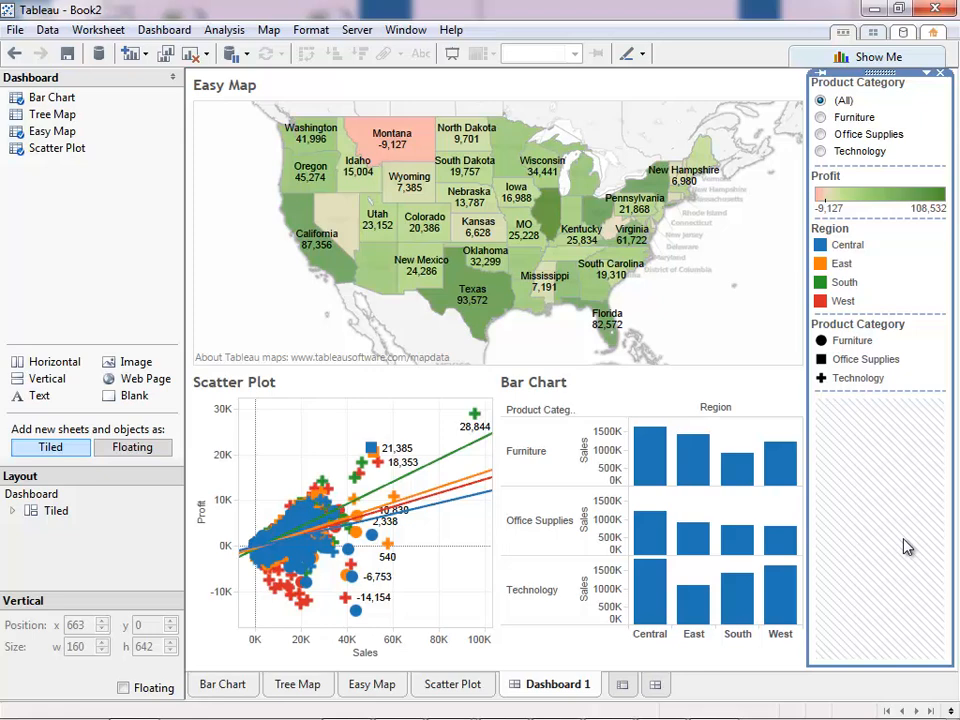
{"action": "left_click", "coordinate": [884, 95]}
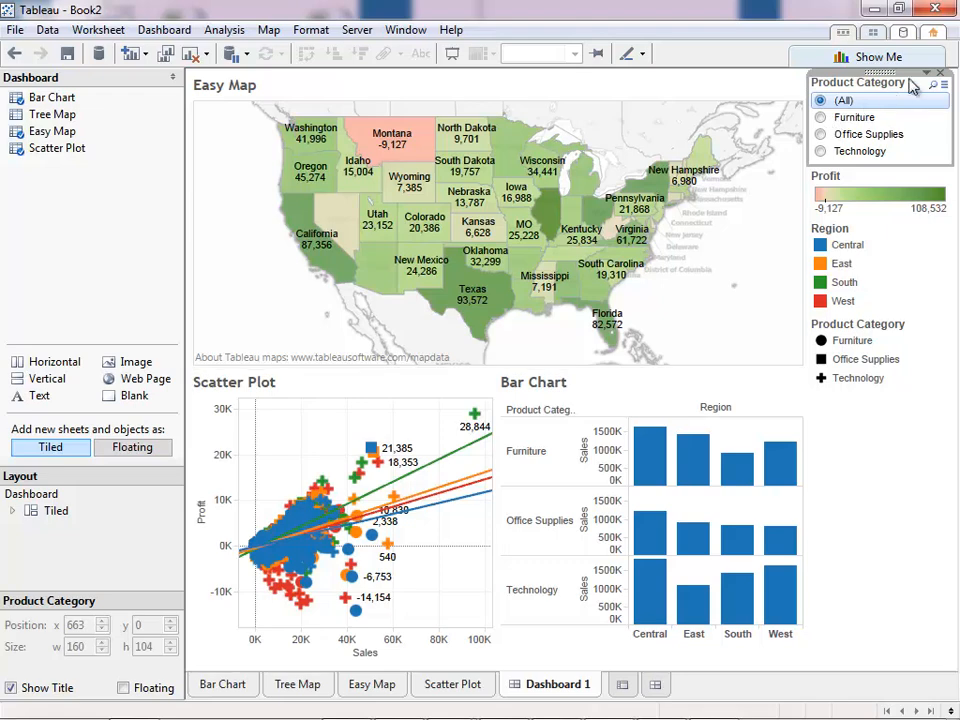
{"action": "left_click", "coordinate": [926, 74]}
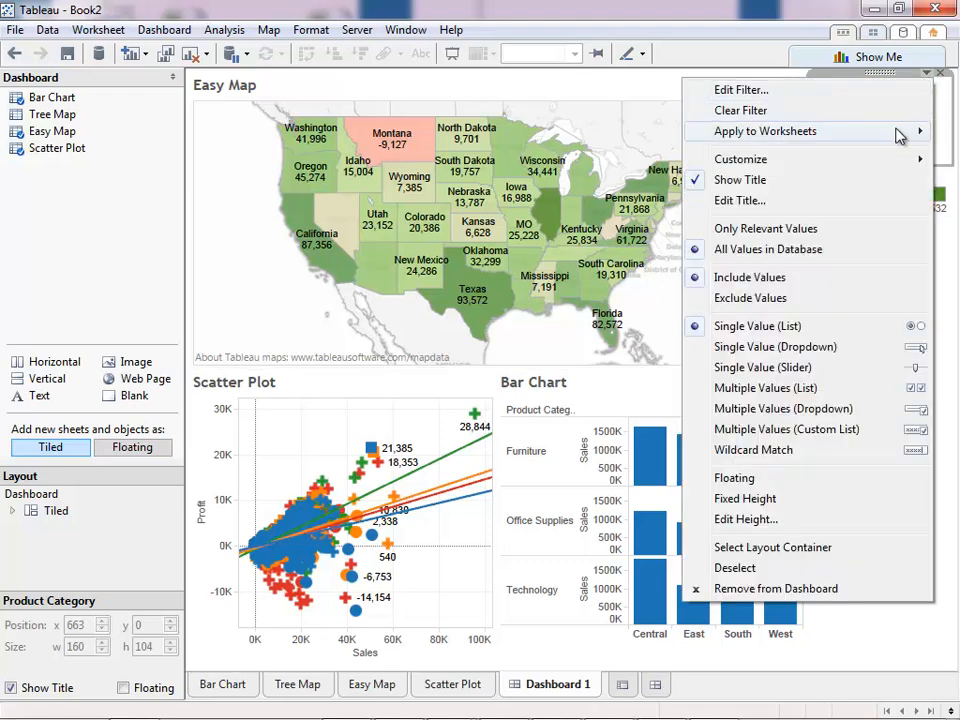
{"action": "mouse_move", "coordinate": [900, 135]}
{"action": "left_click", "coordinate": [655, 130]}
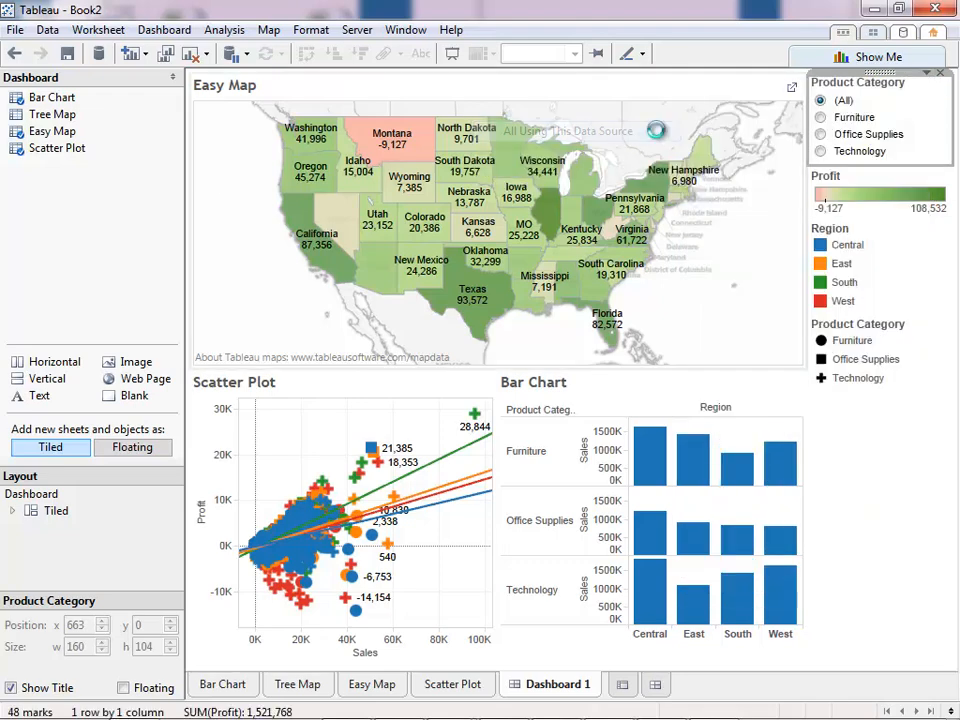
- Set the Easy Map view to be used as a filter for the other dashboard views
{"action": "left_click", "coordinate": [750, 230]}
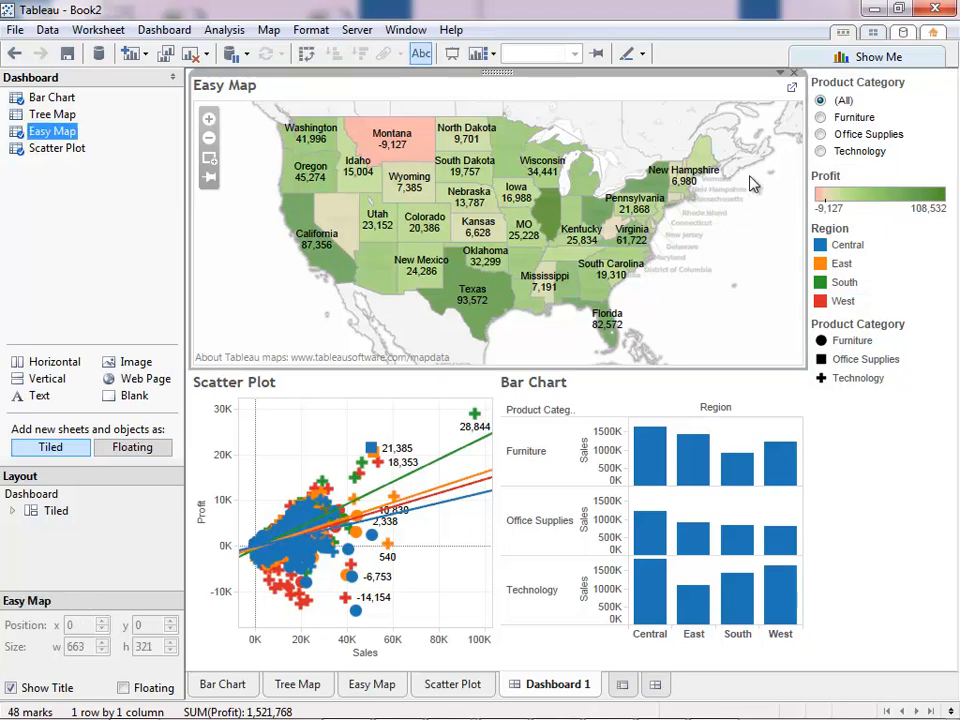
{"action": "left_click", "coordinate": [780, 75]}
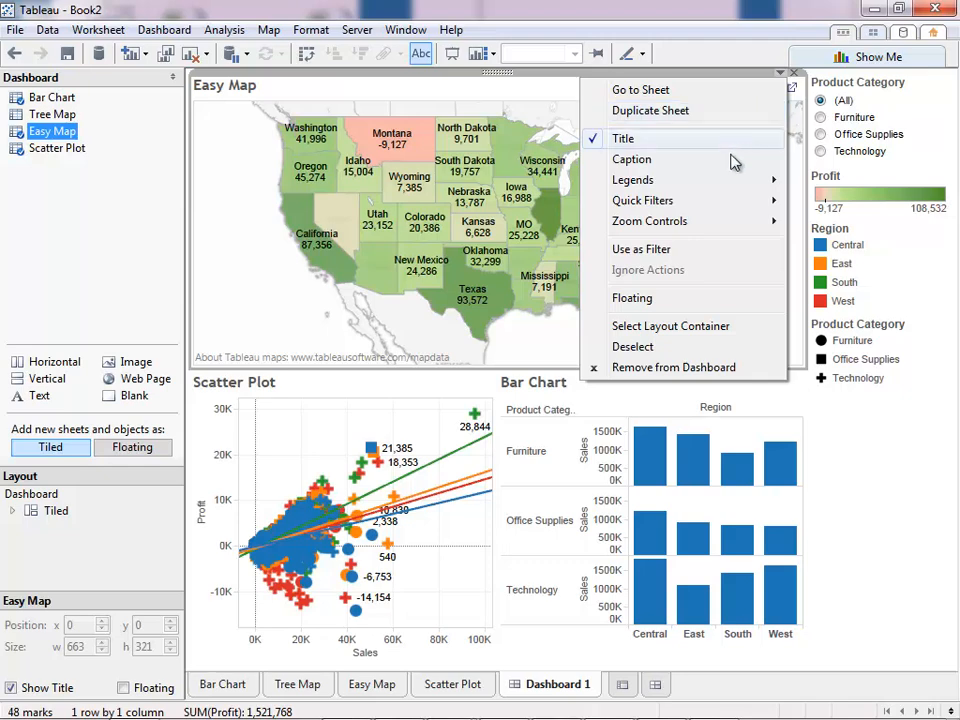
{"action": "left_click", "coordinate": [706, 259]}
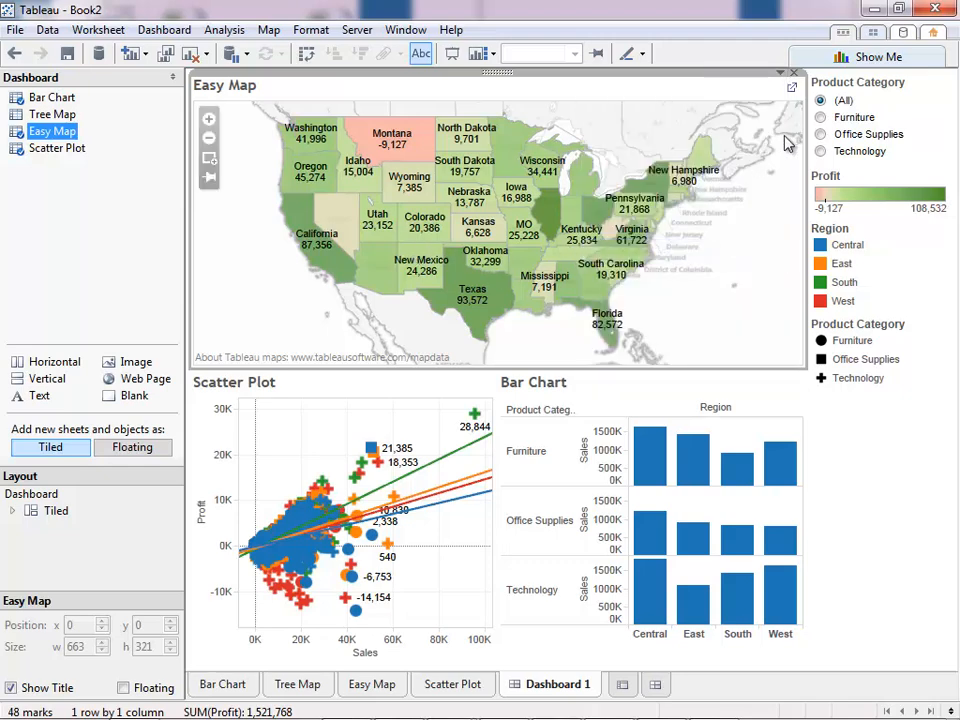
- Check the Product Category filter on all views with Furniture, Office Supplies and Technology in turn, and reset it to All
{"action": "left_click", "coordinate": [821, 118]}
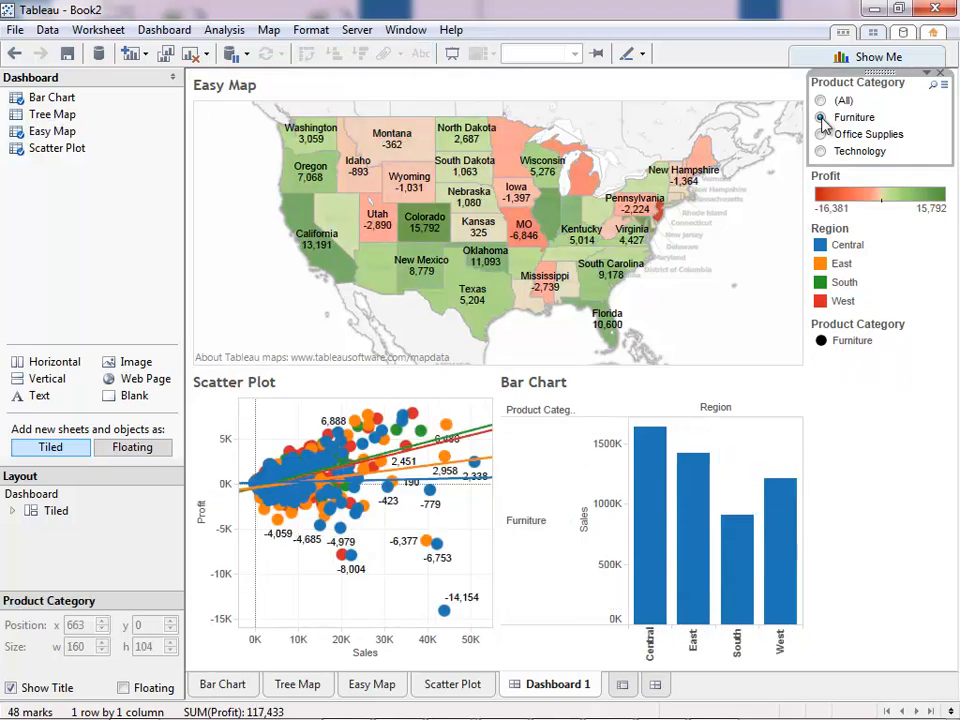
{"action": "left_click", "coordinate": [822, 135]}
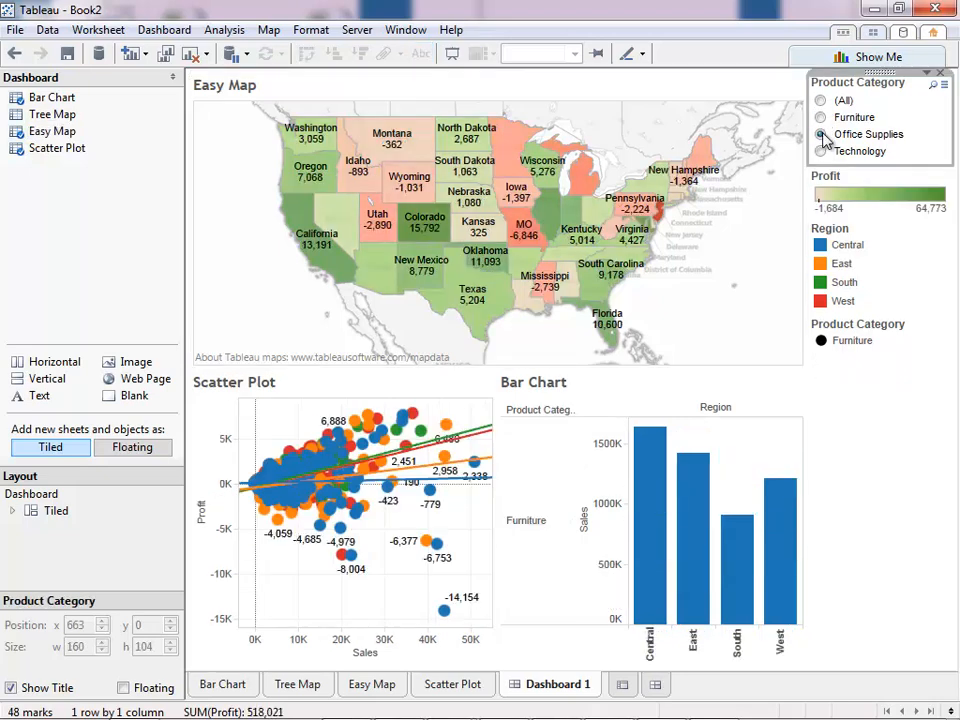
{"action": "left_click", "coordinate": [821, 151]}
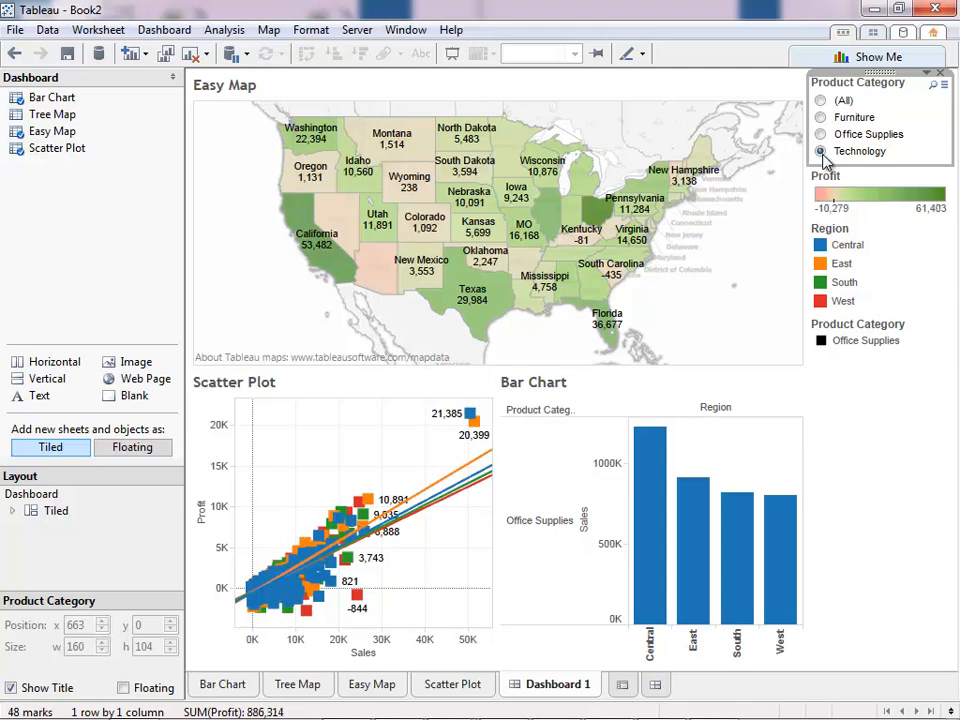
{"action": "left_click", "coordinate": [820, 100]}
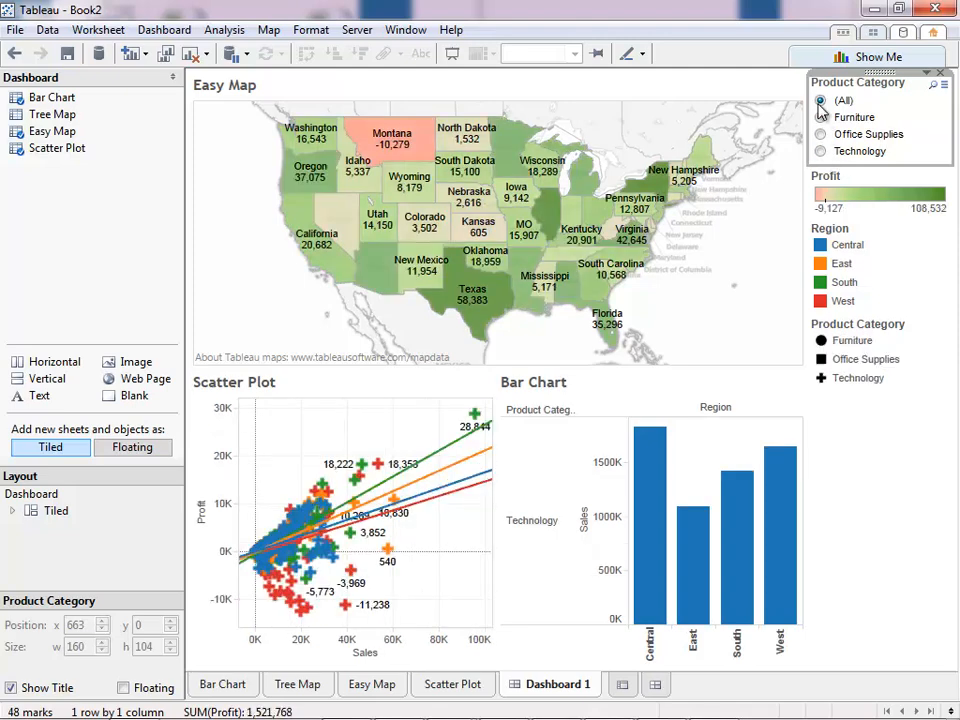
- Check the map's filtering of the other views by selecting Washington, Oregon and California in turn, and clear the selection
{"action": "left_click", "coordinate": [245, 179]}
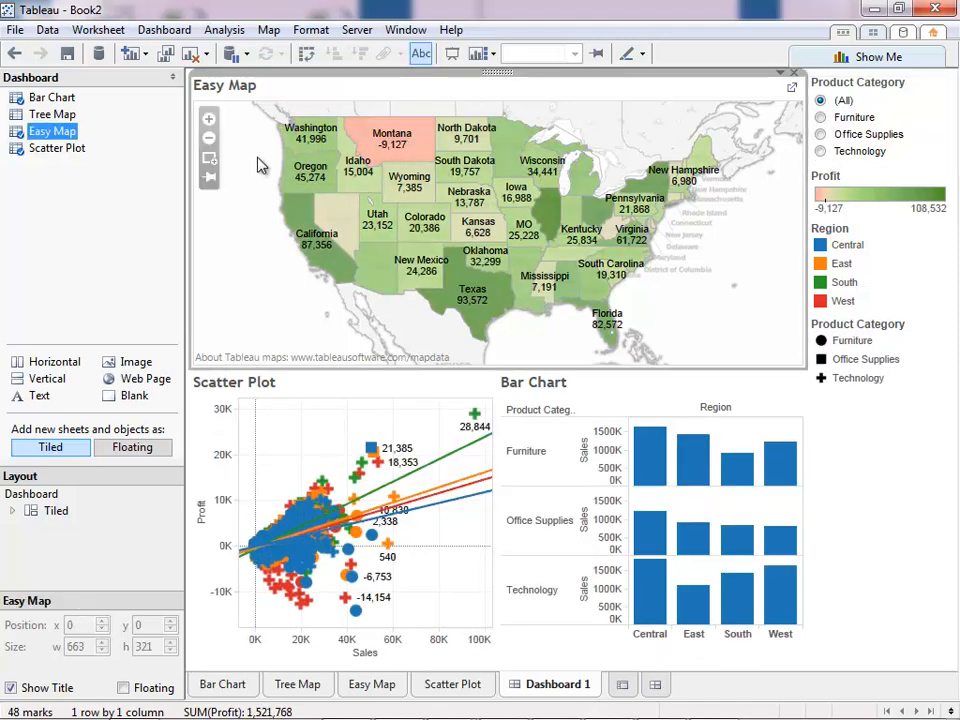
{"action": "left_click", "coordinate": [315, 135]}
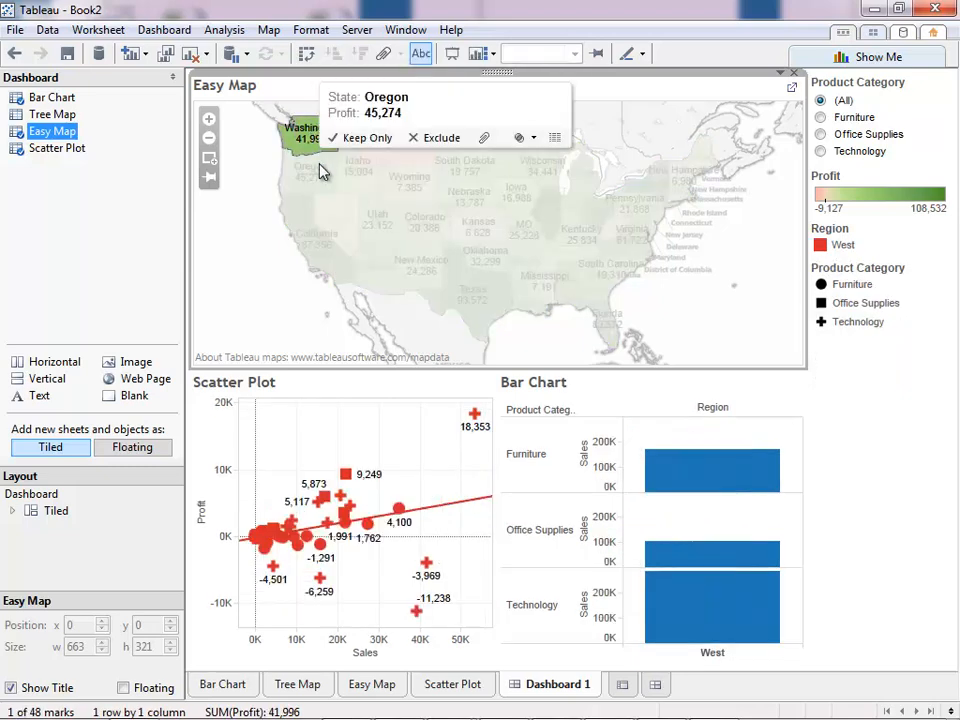
{"action": "left_click", "coordinate": [318, 165]}
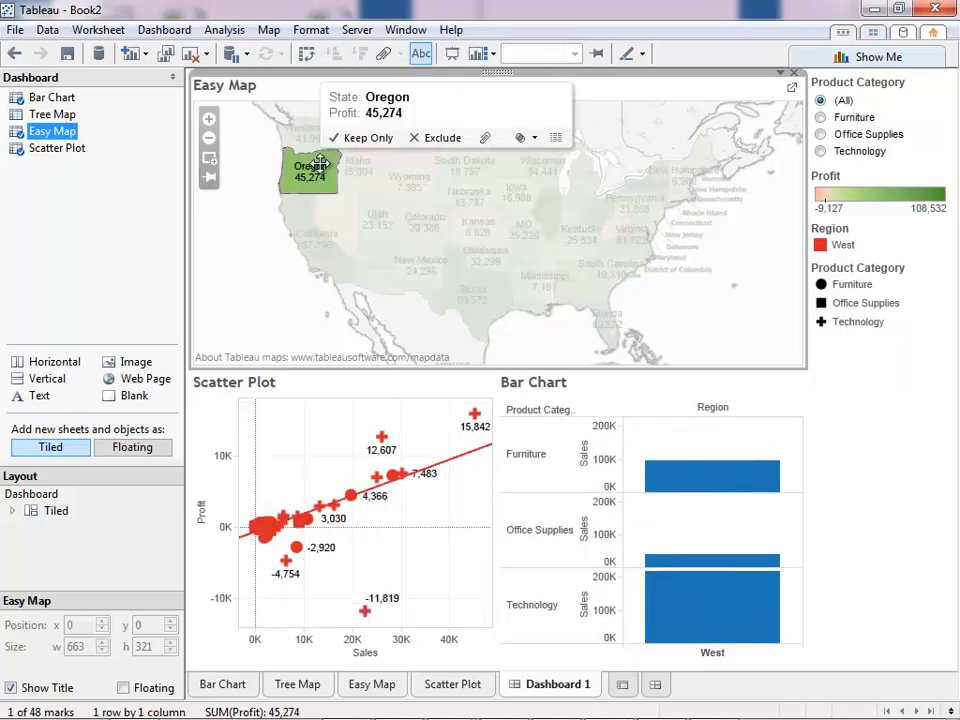
{"action": "left_click", "coordinate": [307, 228]}
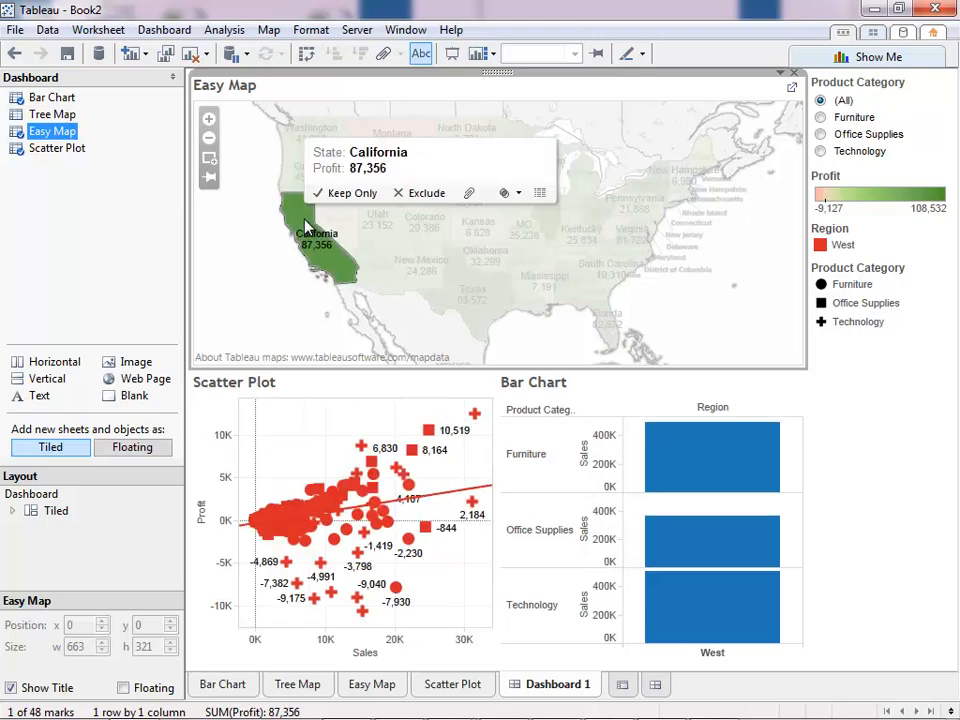
{"action": "left_click", "coordinate": [264, 244]}
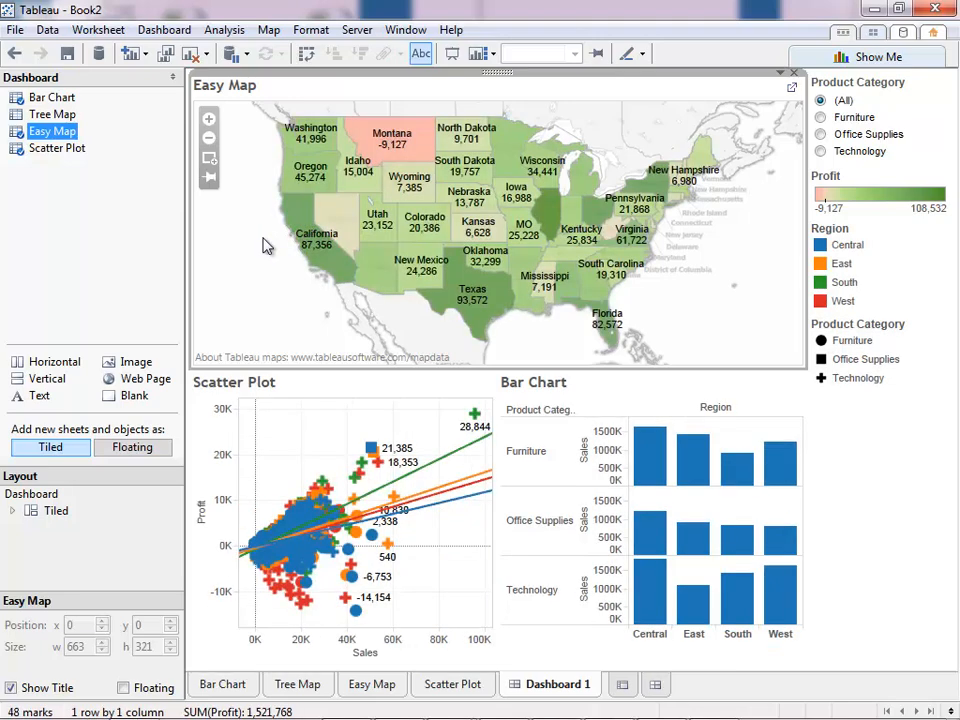
- Rename the dashboard as Final Report
{"action": "double_click", "coordinate": [552, 684]}
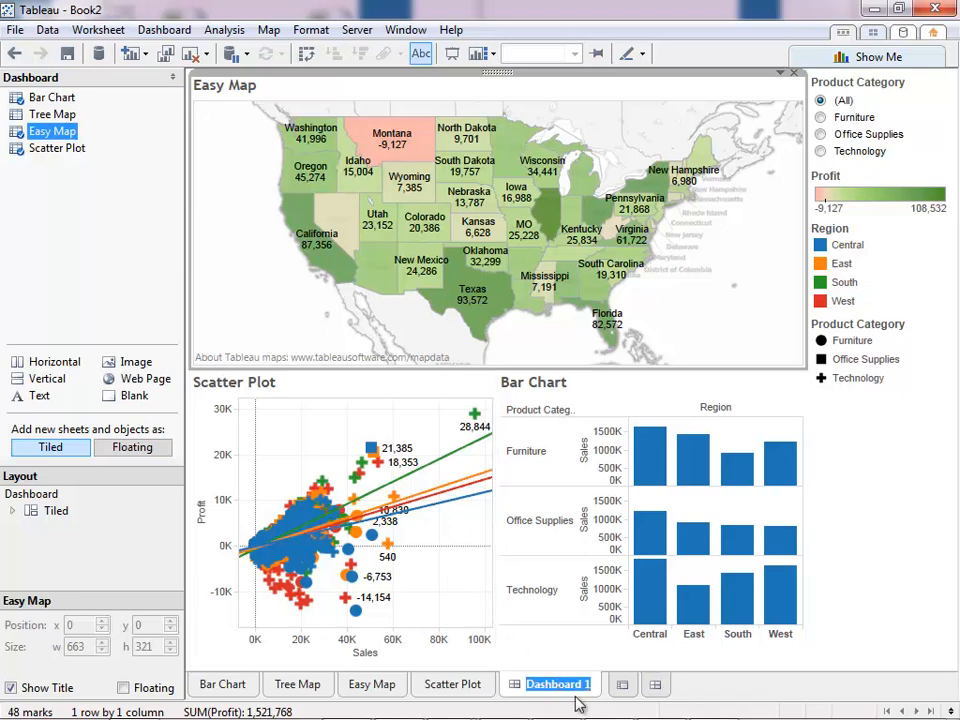
{"action": "type", "text": "Final R"}
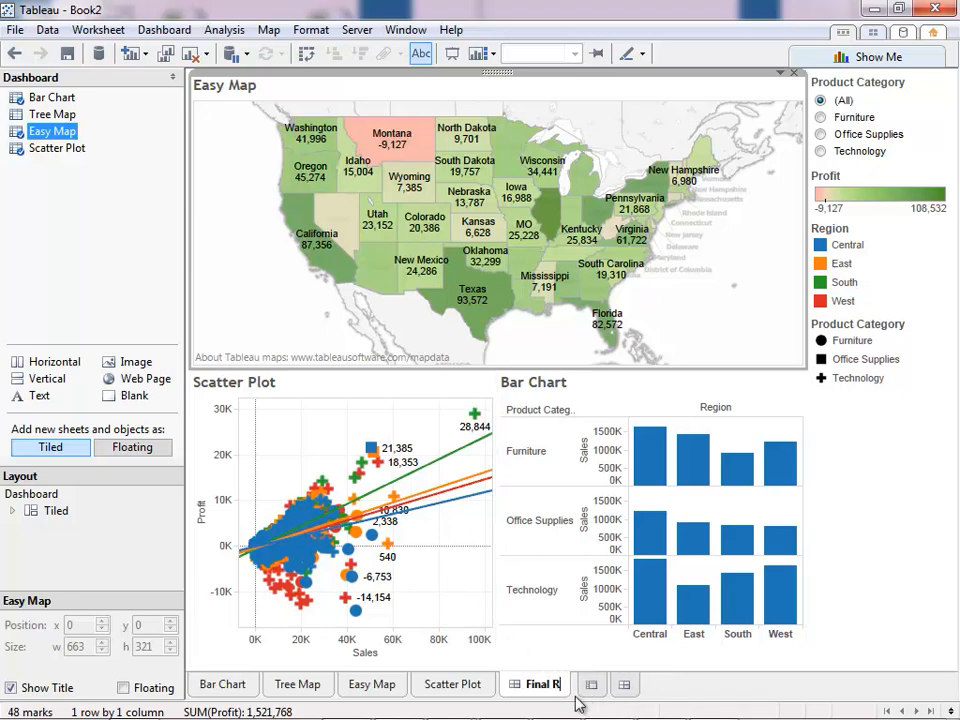
{"action": "type", "text": "eport"}
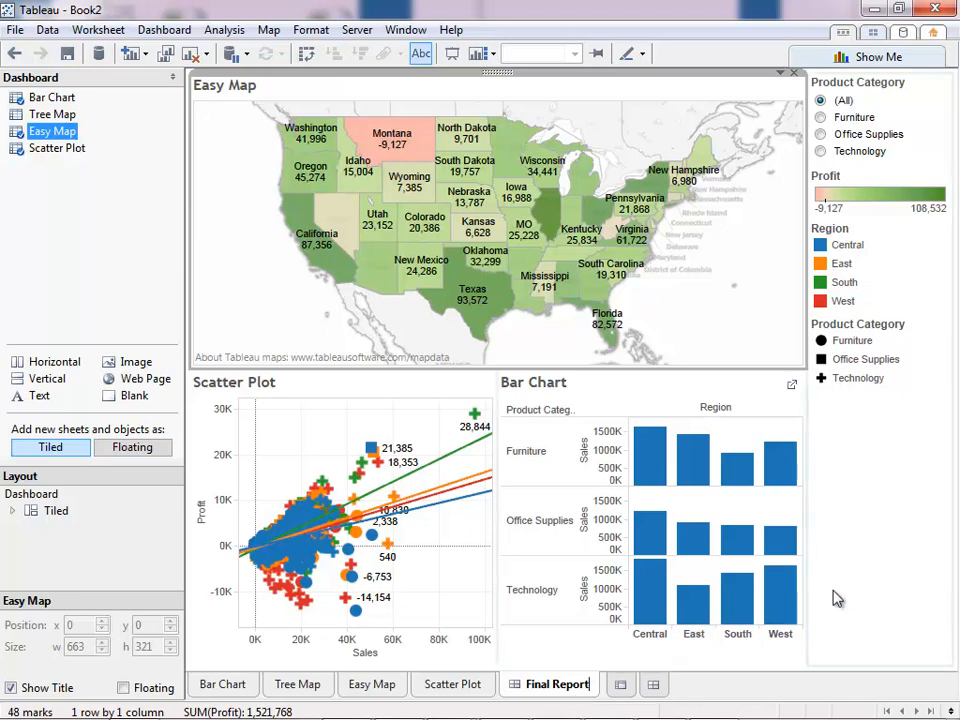
{"action": "left_click", "coordinate": [856, 597]}
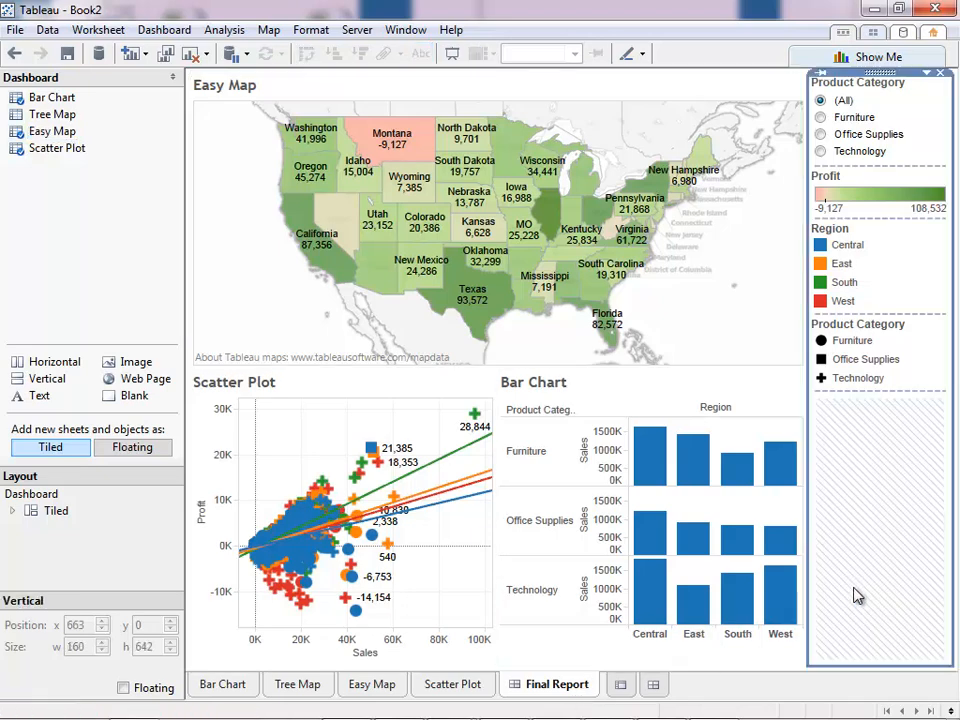